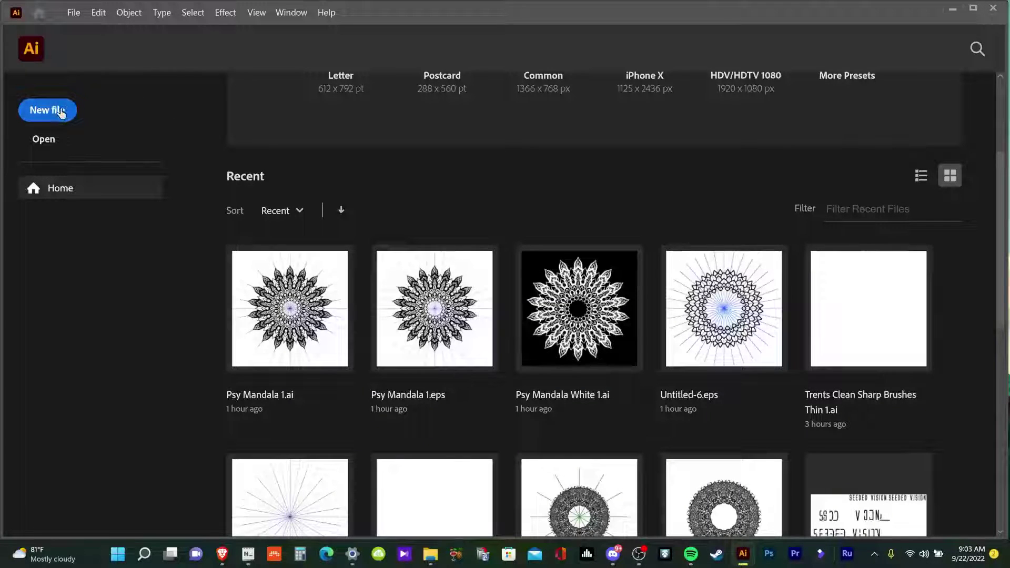
- Create a new 1440 × 1440 px custom document from the Home screen
left_click(62, 113)
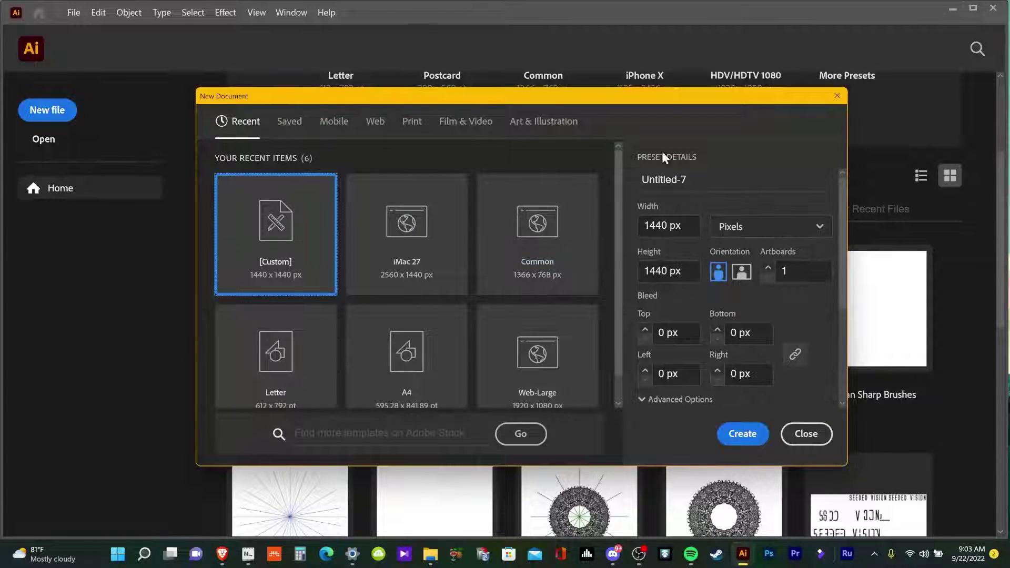
left_click(746, 438)
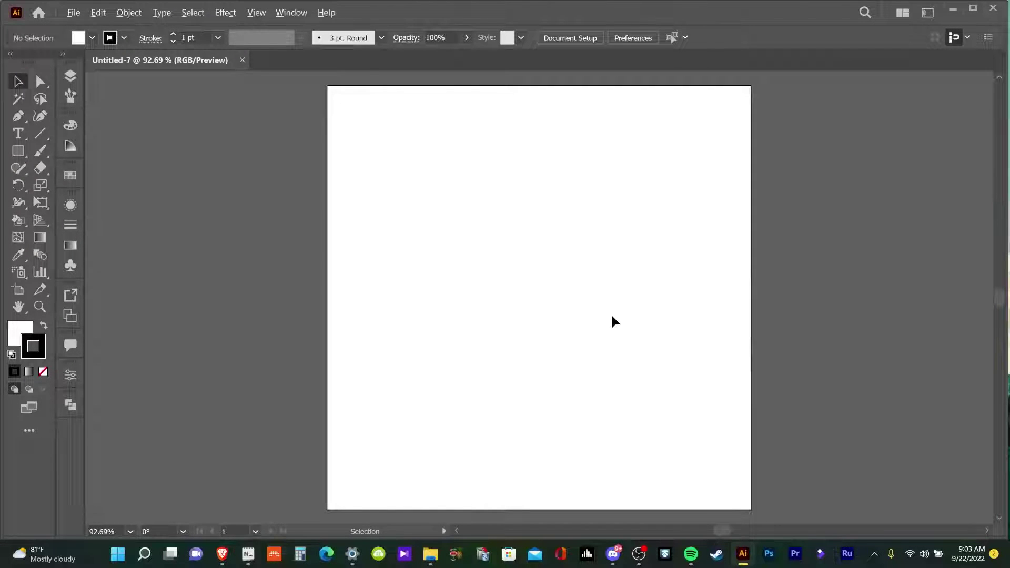
scroll(613, 316, "down", 1, "alt")
- Draw a vertical line across the artboard and centre it vertically
left_click(41, 129)
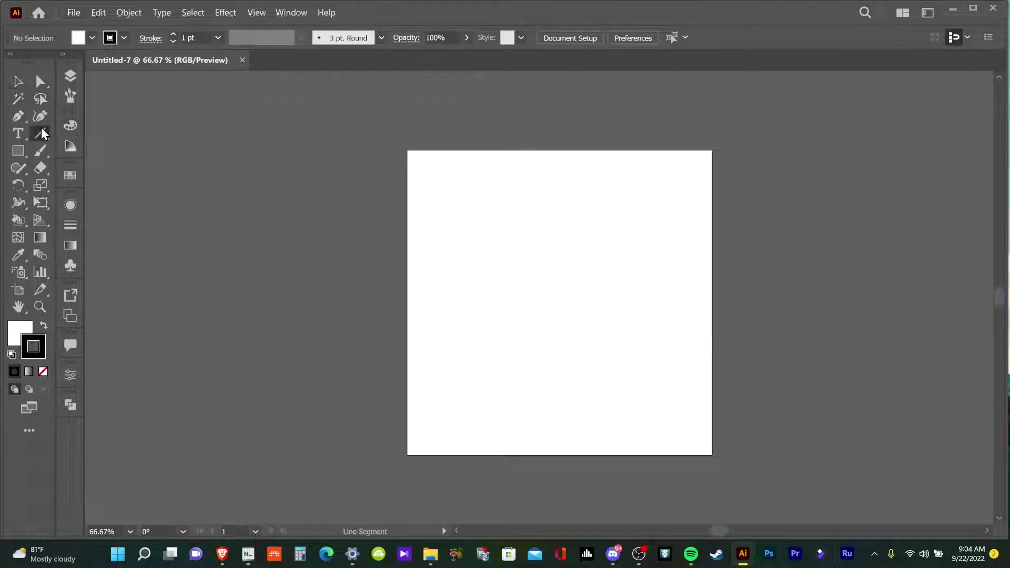
left_click_drag(561, 134, 561, 137)
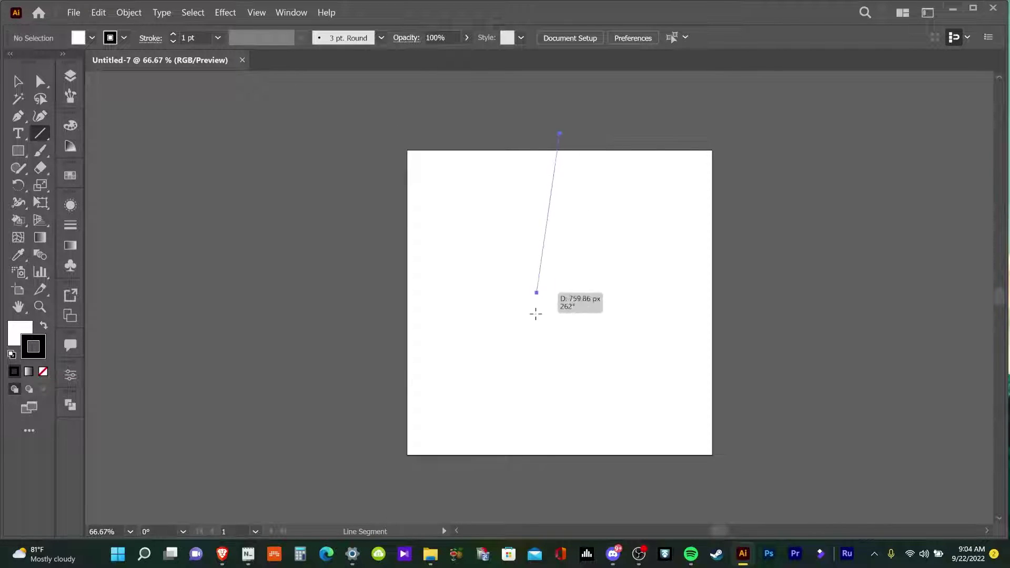
left_click_drag(561, 135, 560, 477)
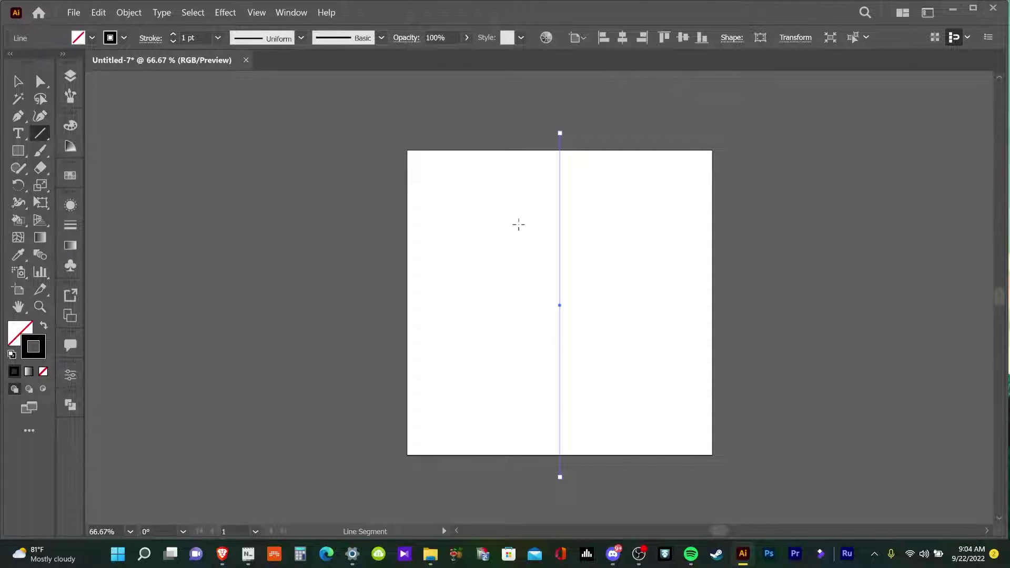
key("v")
left_click_drag(534, 231, 581, 273)
left_click(685, 37)
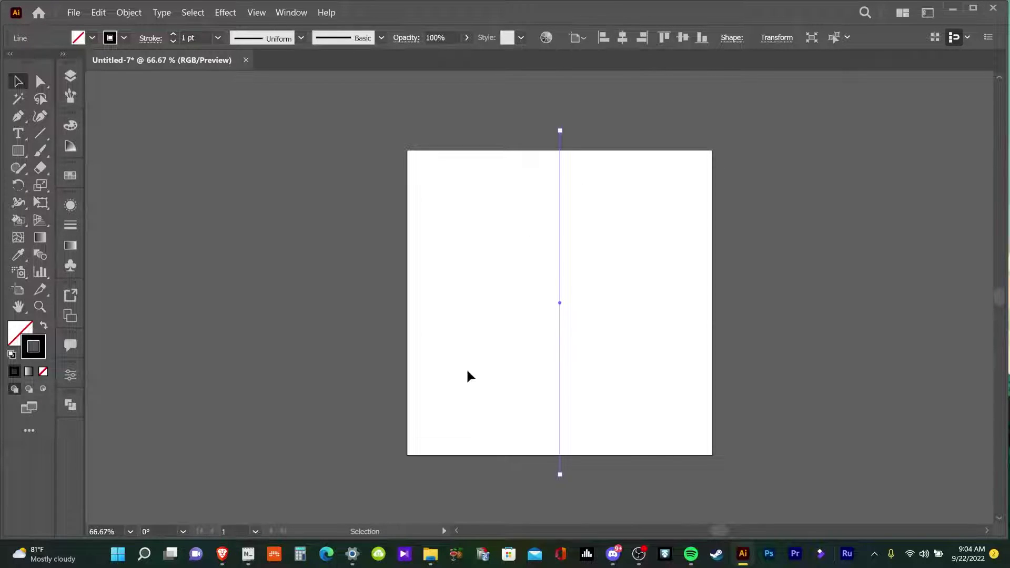
key("a")
key("v")
- Rotate a copy of the line 90° to form a horizontal crossing line
key("r")
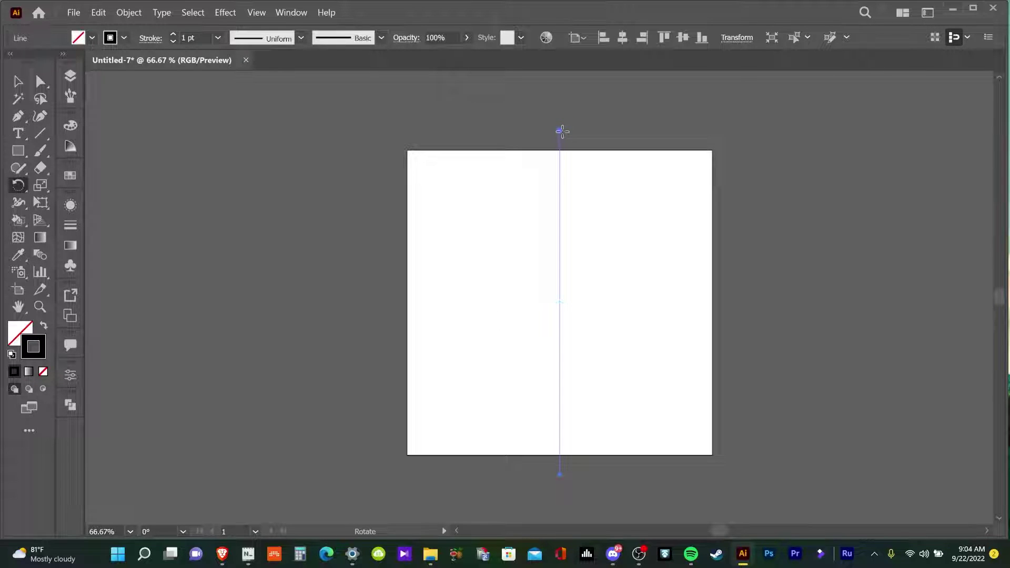
left_click_drag(562, 132, 379, 241)
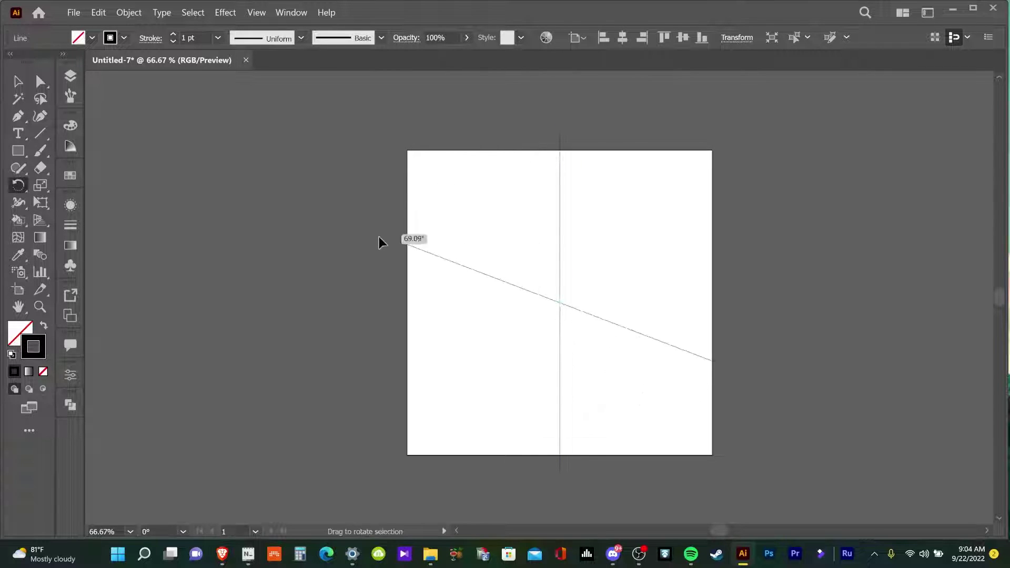
left_click_drag(379, 241, 384, 306)
key("v")
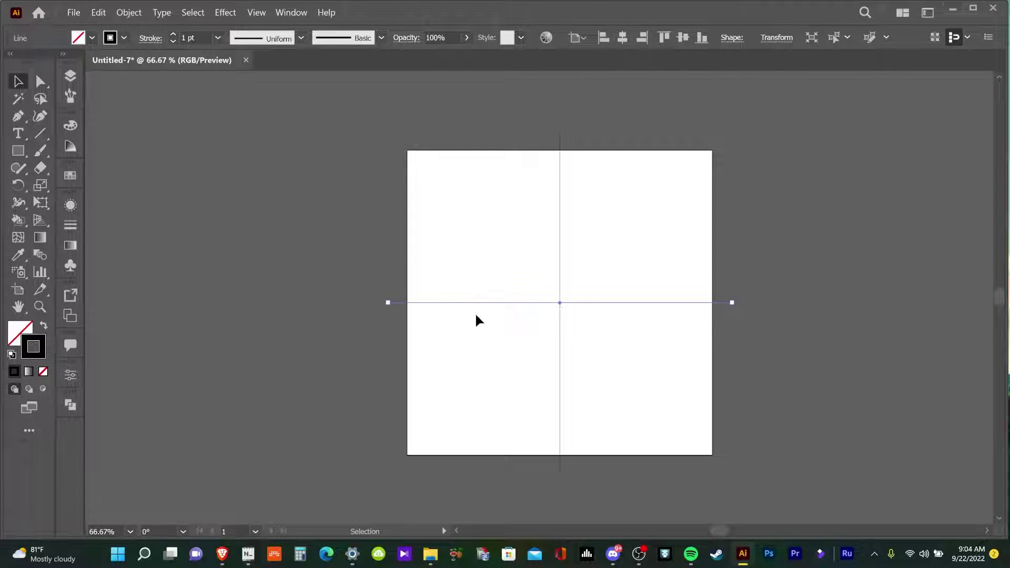
- Duplicate Layer 1 with its lines, then lock and hide Layer 1
left_click(69, 74)
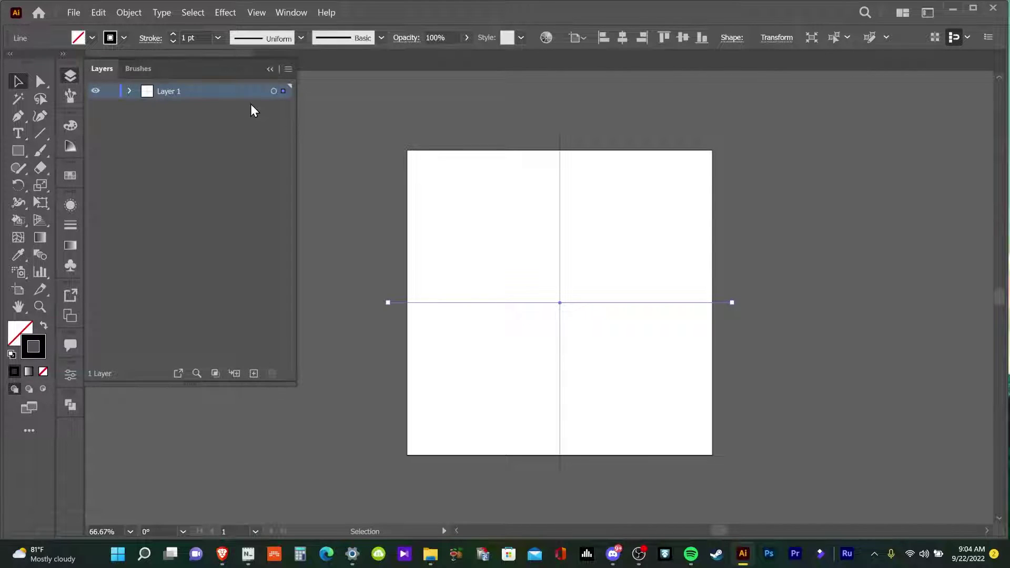
left_click(273, 91)
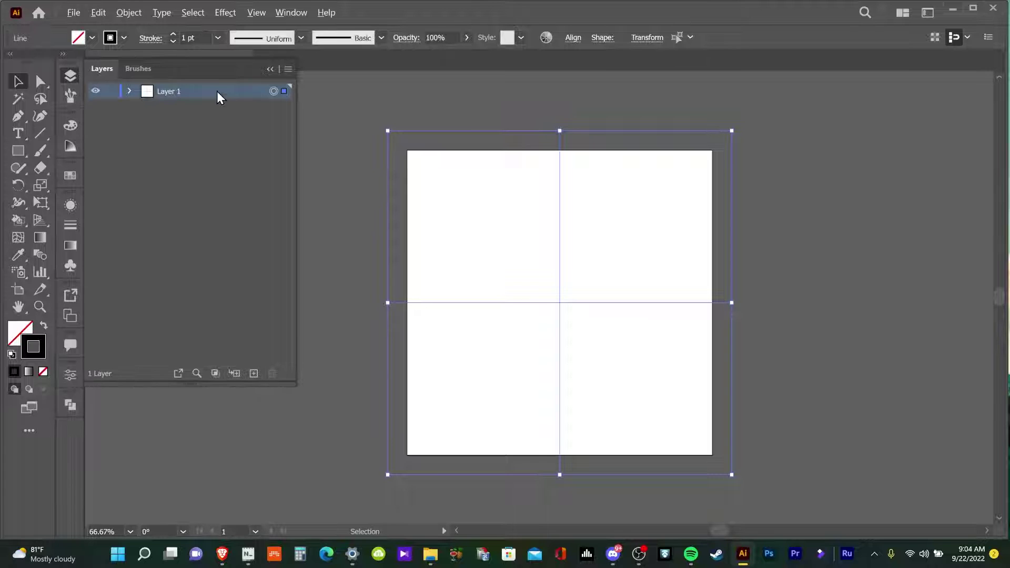
left_click_drag(217, 91, 219, 122)
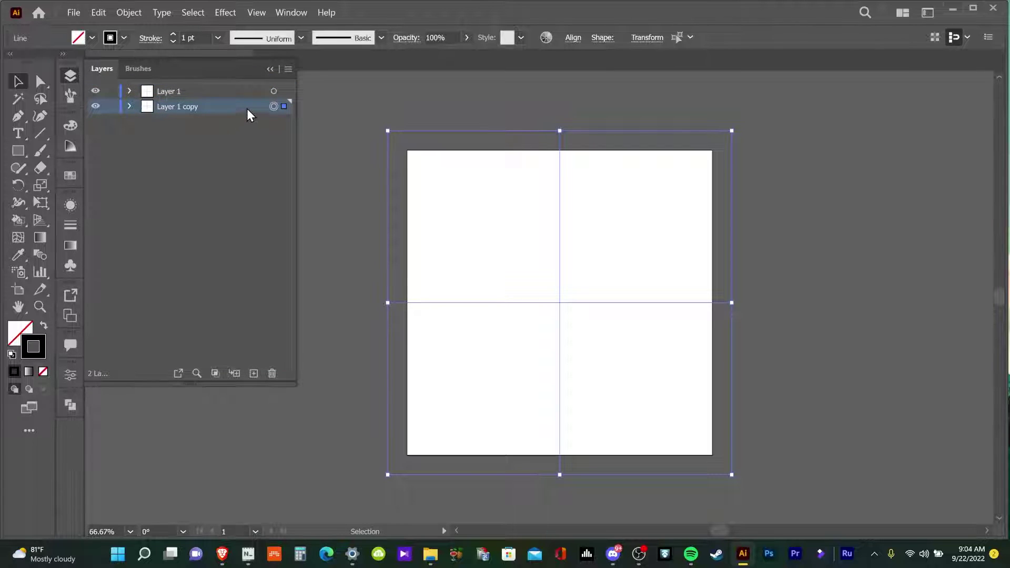
left_click(109, 91)
left_click(96, 91)
- Rename the duplicated layer 'guides' and give it a green layer colour
left_click(289, 69)
left_click(321, 137)
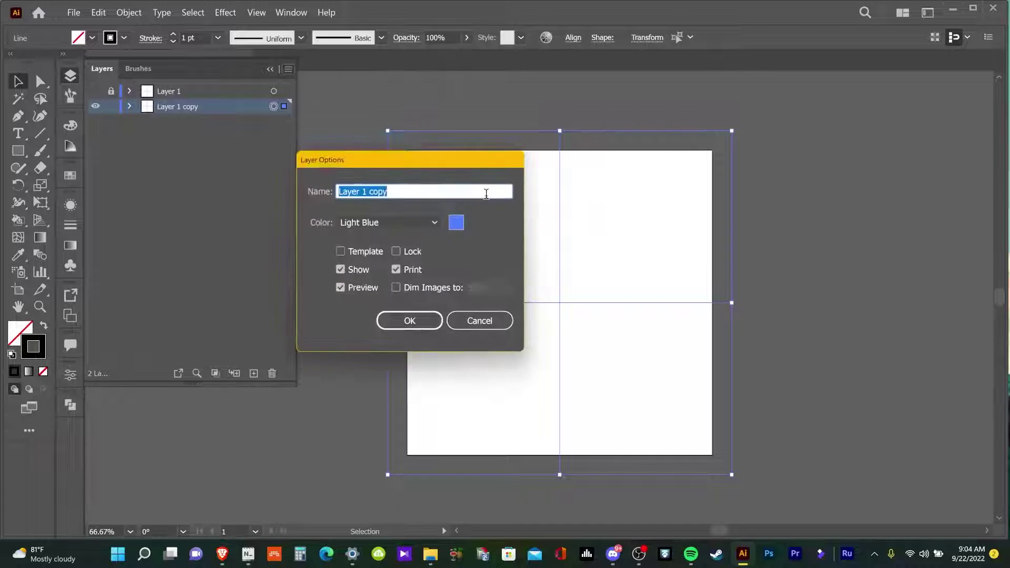
type("guides")
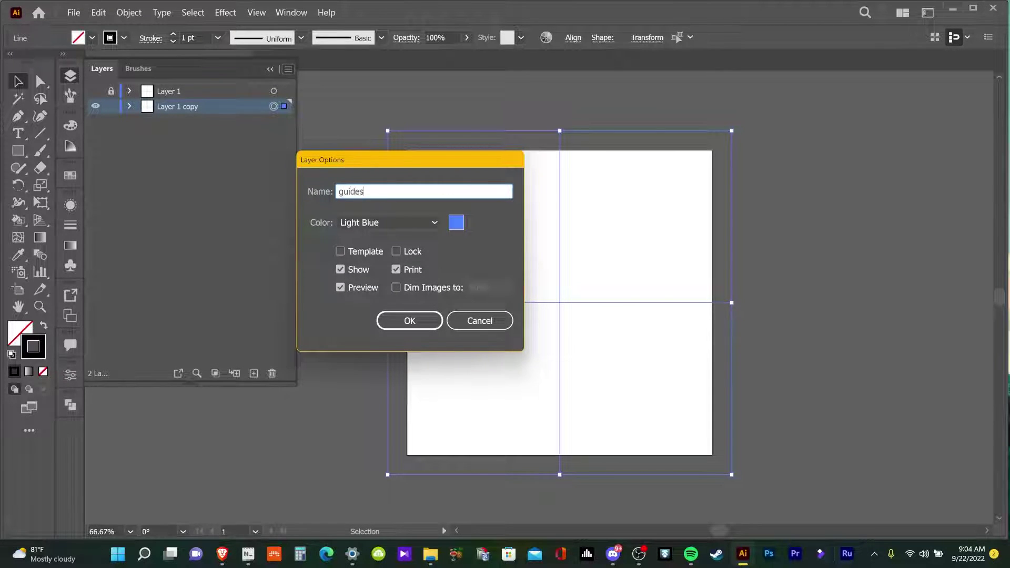
left_click(464, 223)
left_click(411, 237)
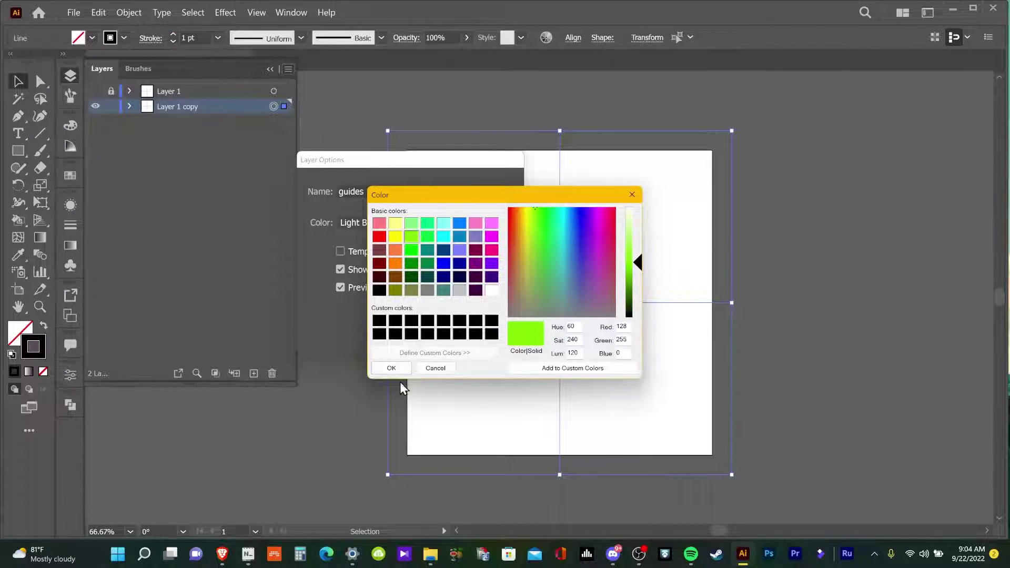
left_click(391, 369)
left_click(419, 321)
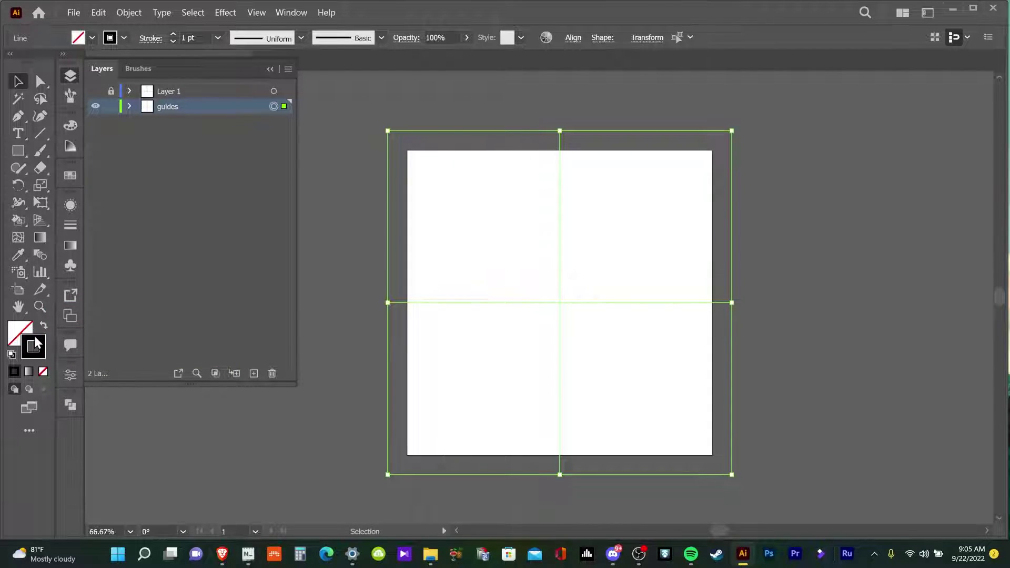
- Give both guide lines a bright green stroke at 2 pt weight
double_click(35, 344)
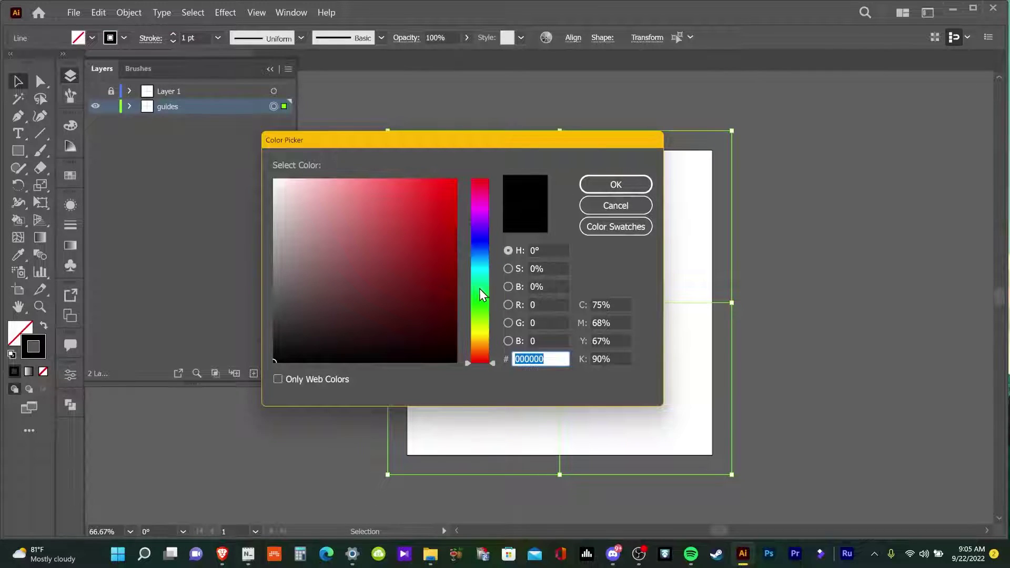
mouse_move(478, 288)
left_mouse_down()
mouse_move(475, 277)
mouse_move(485, 298)
left_mouse_up()
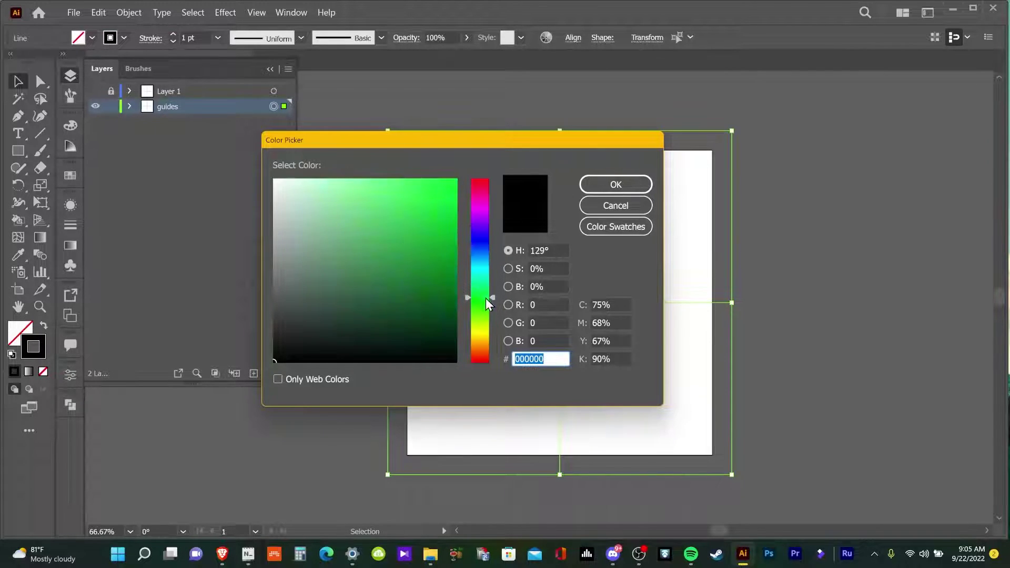
left_click_drag(413, 203, 412, 172)
left_click(597, 184)
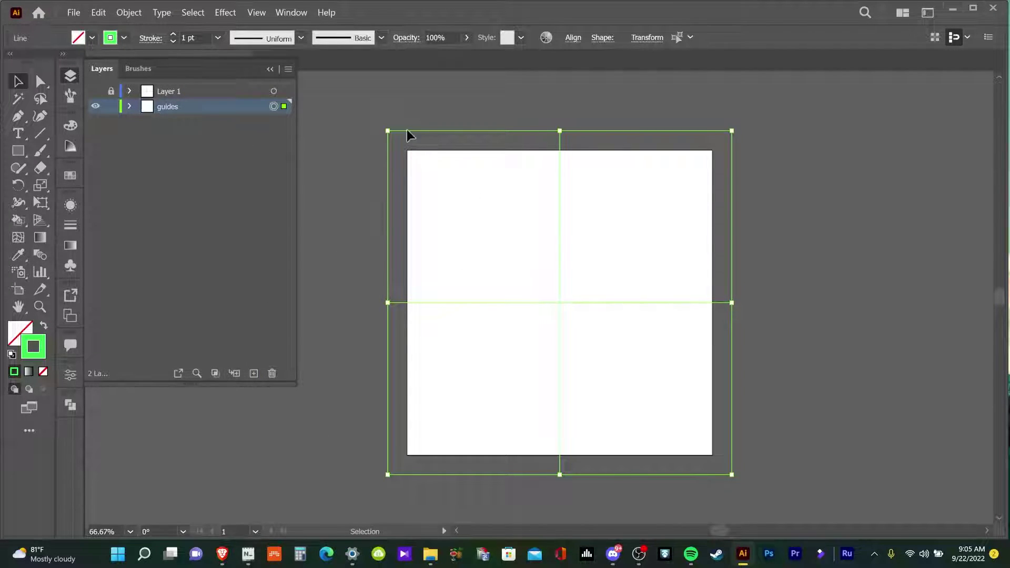
left_click(173, 34)
- Apply a Transform effect with a 10° angle and 8 copies to the lines
left_click(223, 16)
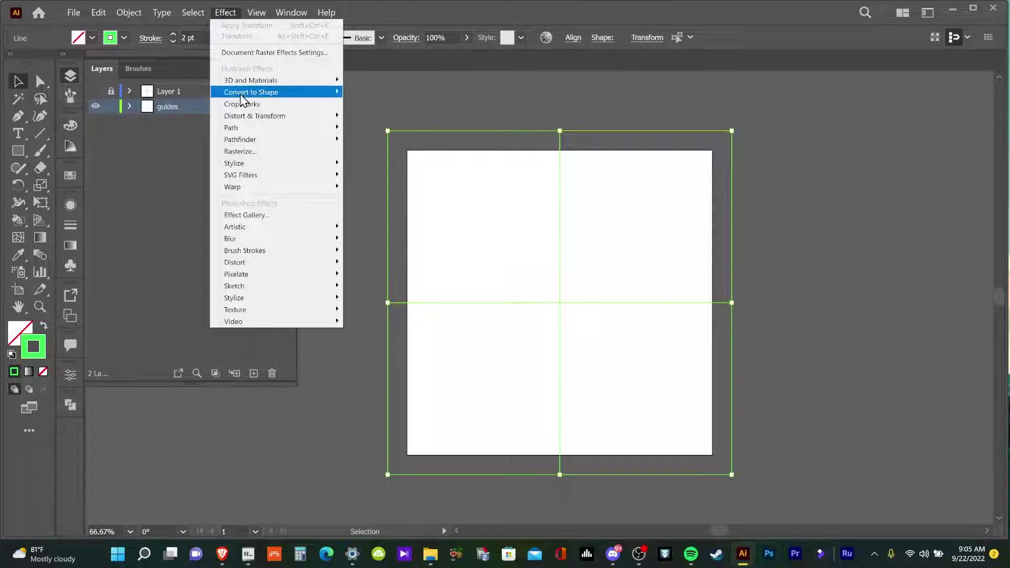
mouse_move(256, 116)
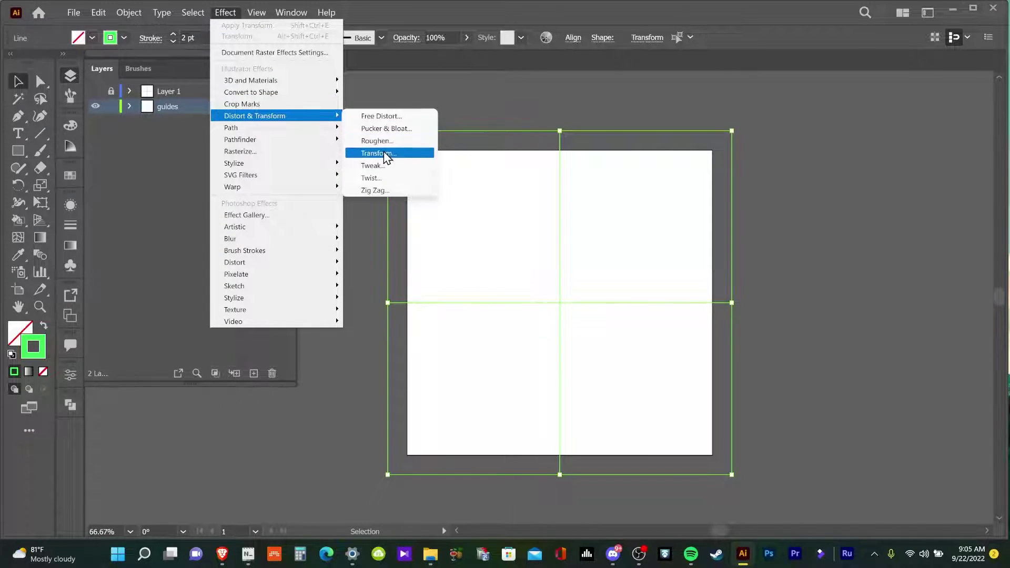
left_click(384, 153)
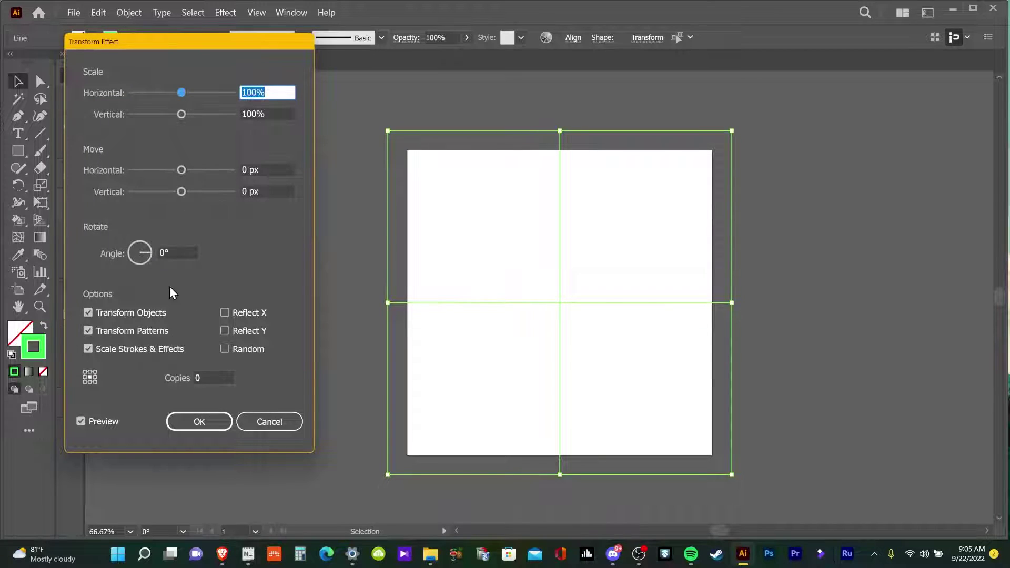
left_click(177, 253)
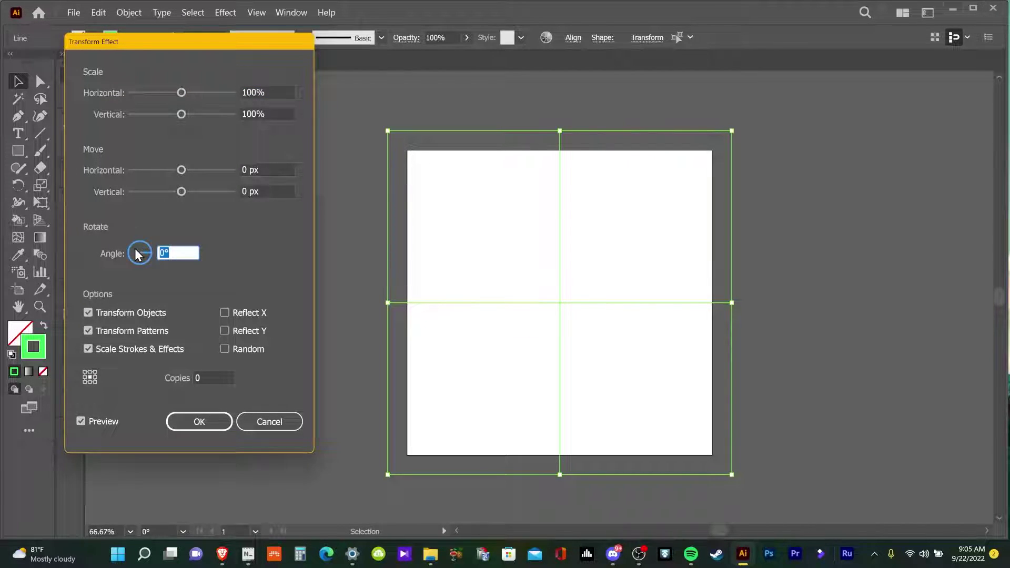
type("360/")
type("36")
left_click(81, 420)
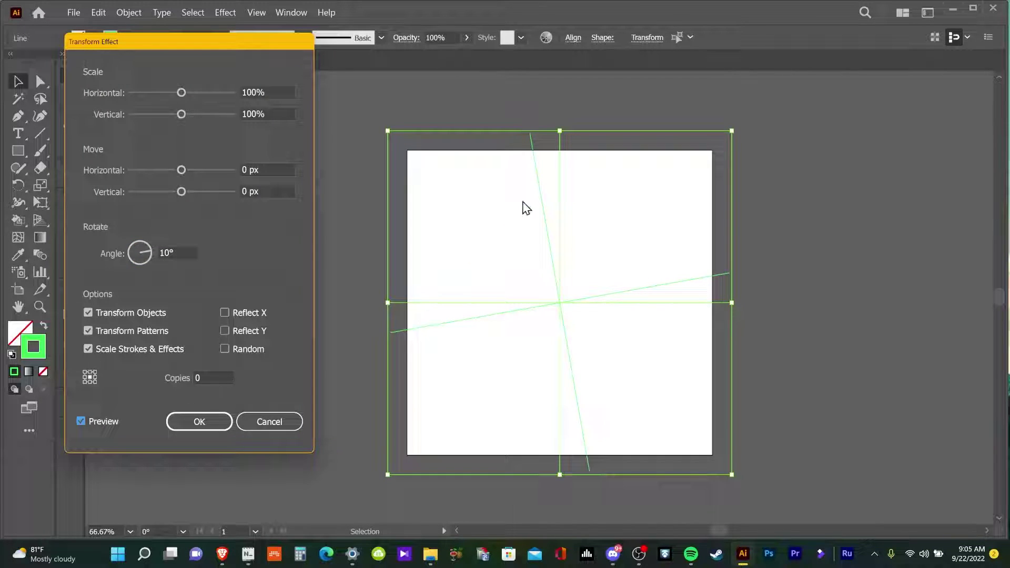
left_click(207, 379)
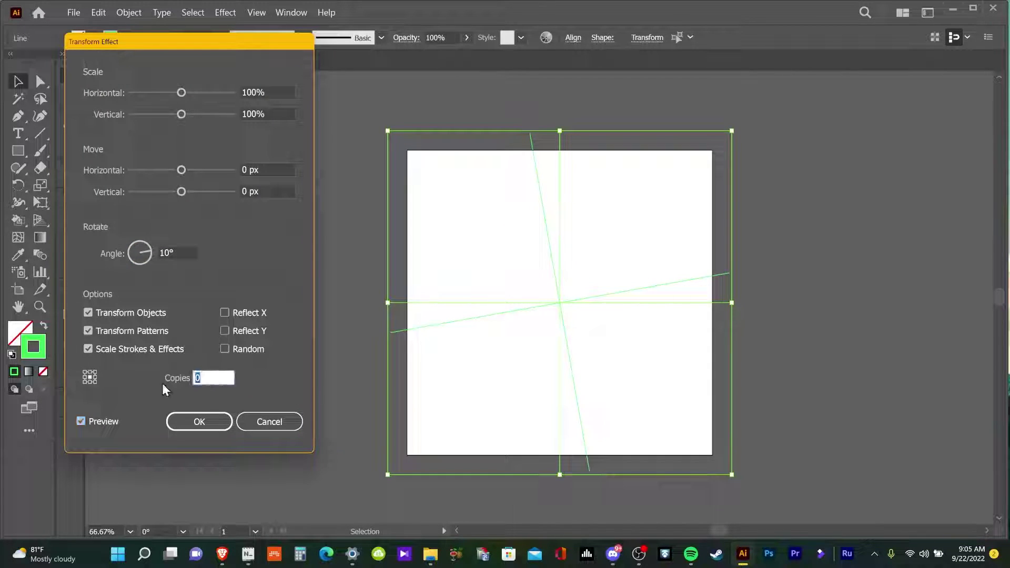
key("Up")
key("Up")
key("Up")
key("Up")
key("Up")
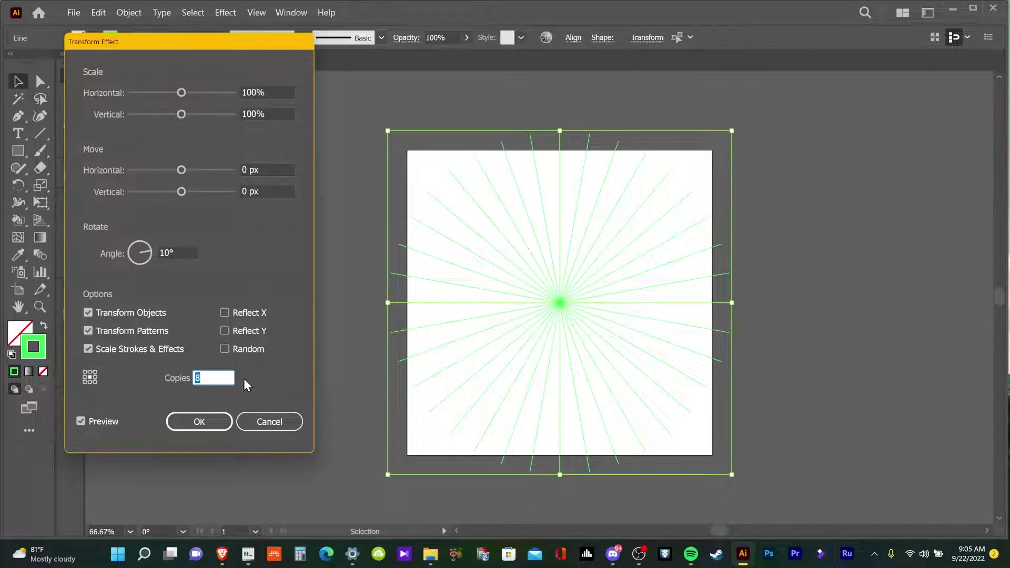
left_click(205, 421)
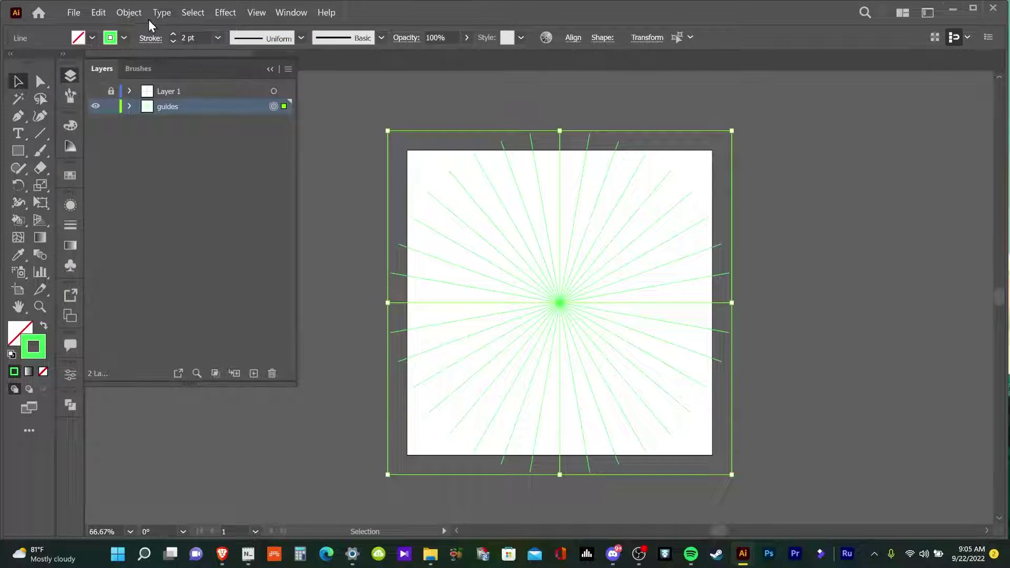
- Expand the starburst's appearance and strokes into filled shapes
left_click(129, 13)
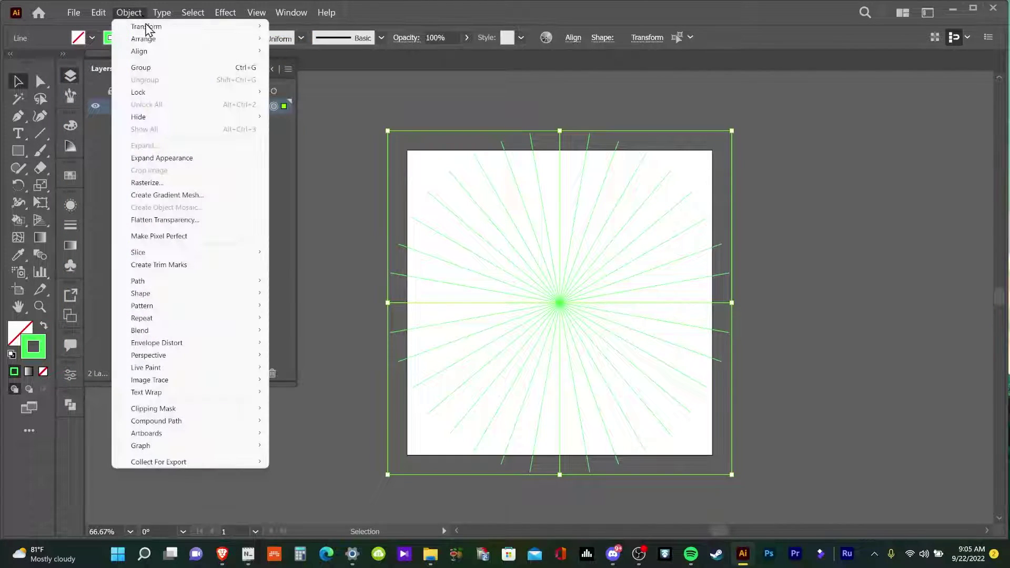
left_click(183, 159)
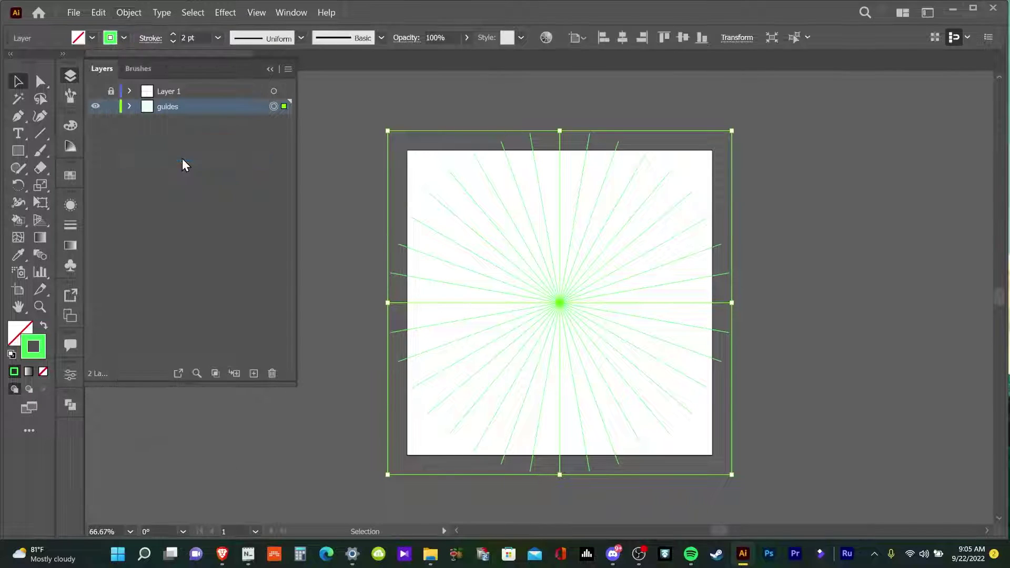
left_click(127, 13)
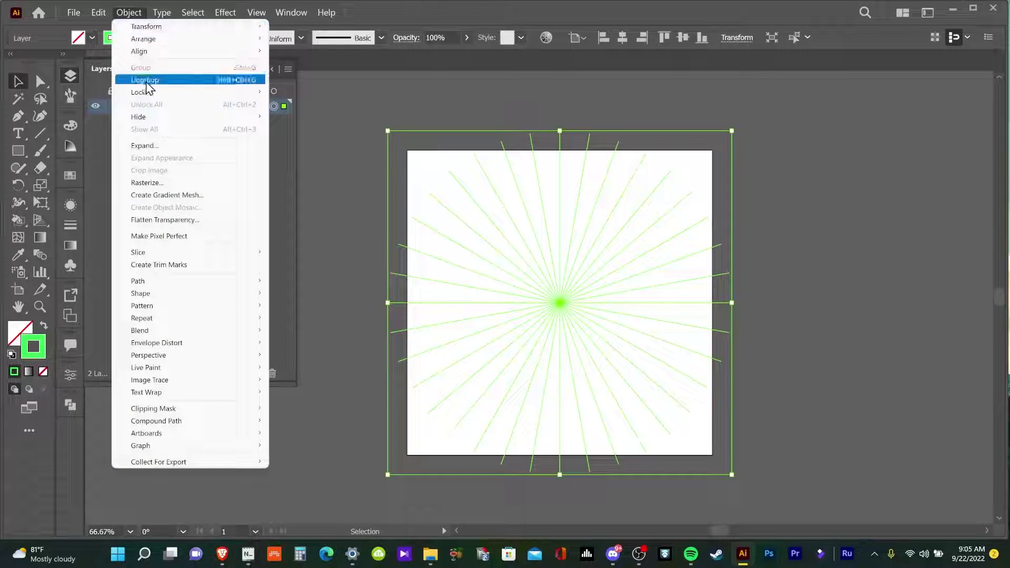
left_click(155, 146)
left_click(353, 339)
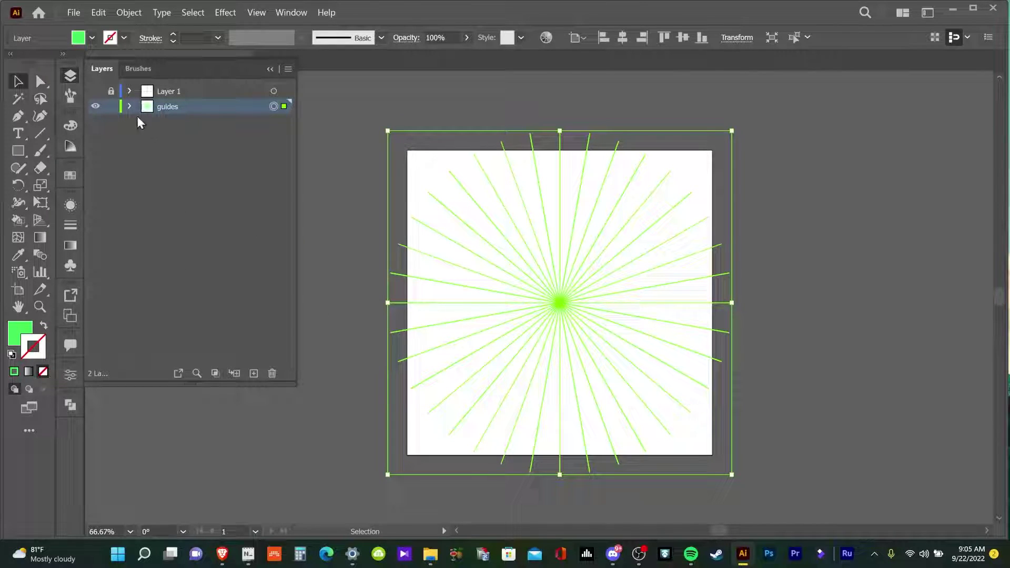
- Unite the starburst shapes into one path and lock the guides layer
left_click(72, 405)
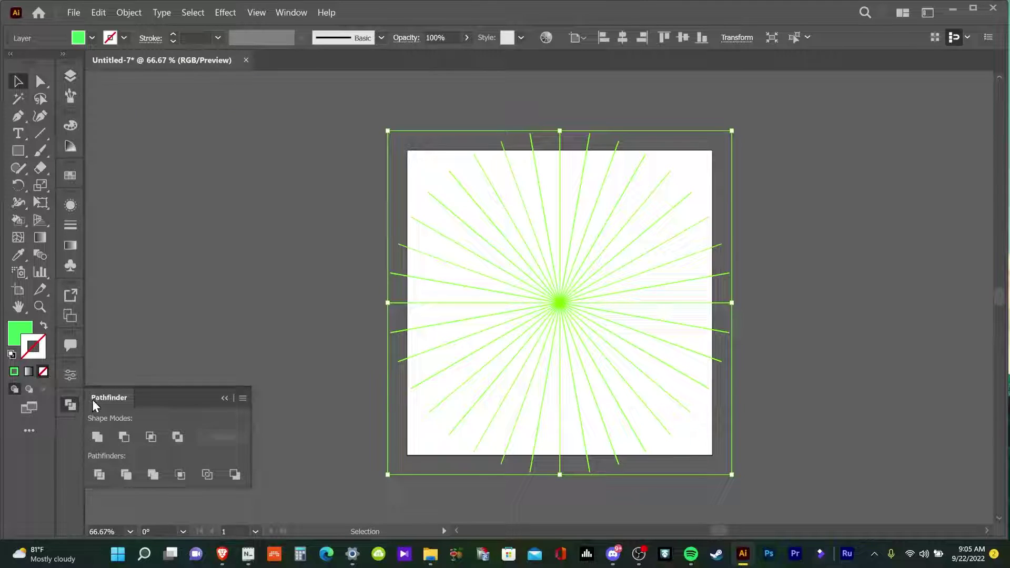
left_click(96, 440)
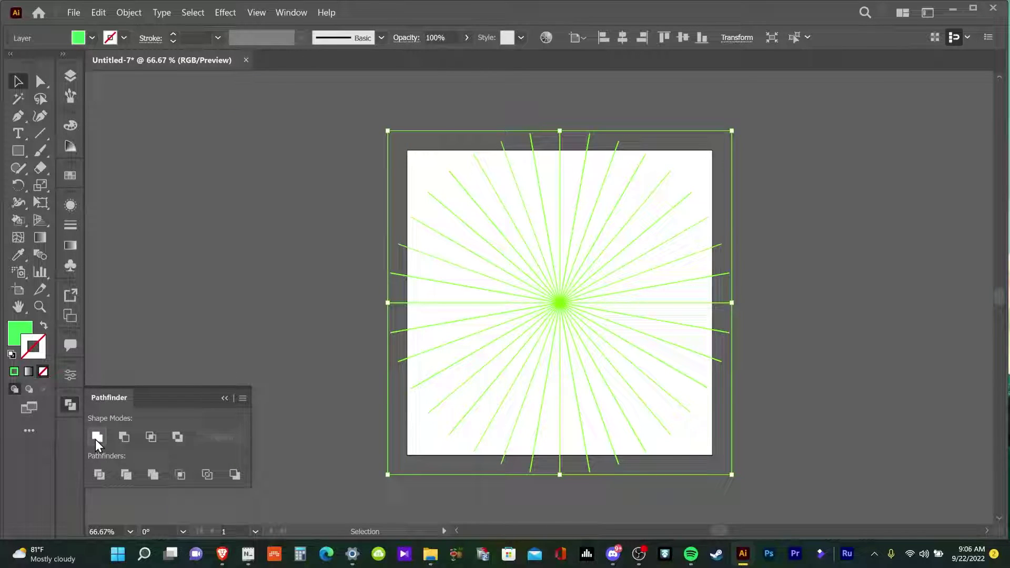
left_click(73, 76)
left_click(130, 107)
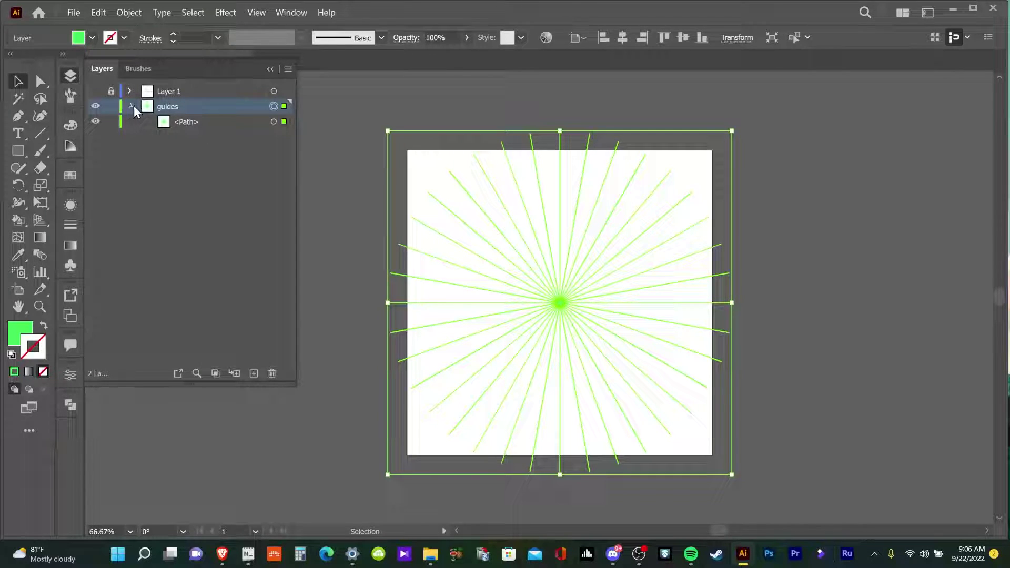
left_click(130, 106)
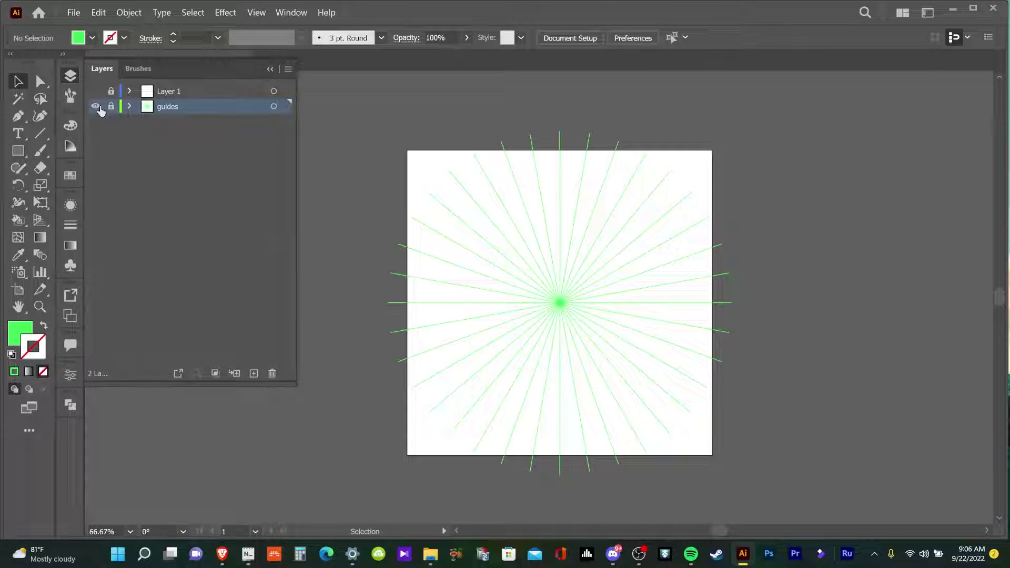
- Show, unlock and select Layer 1's lines, giving them a 2 pt stroke
left_click(95, 91)
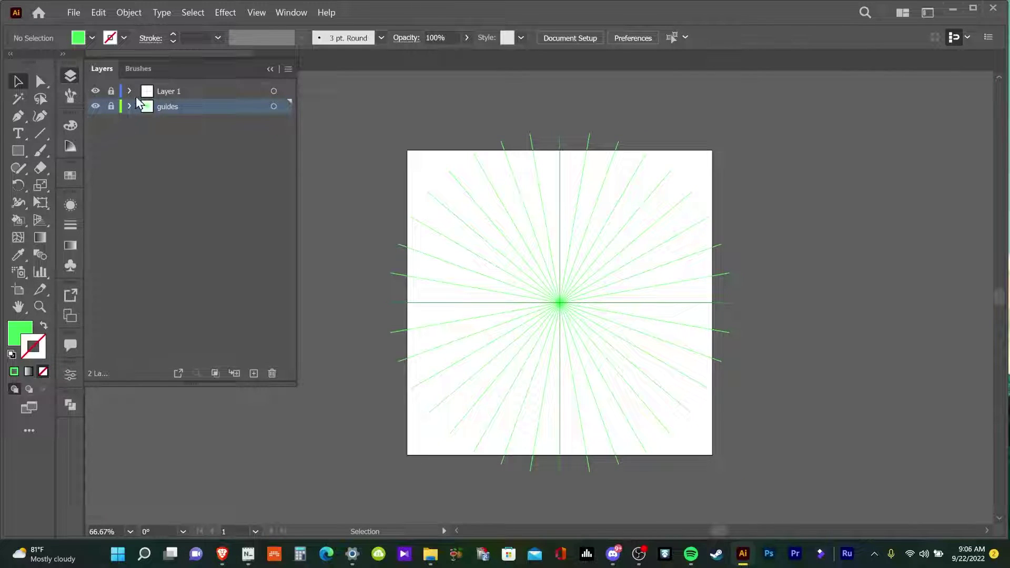
left_click(250, 90)
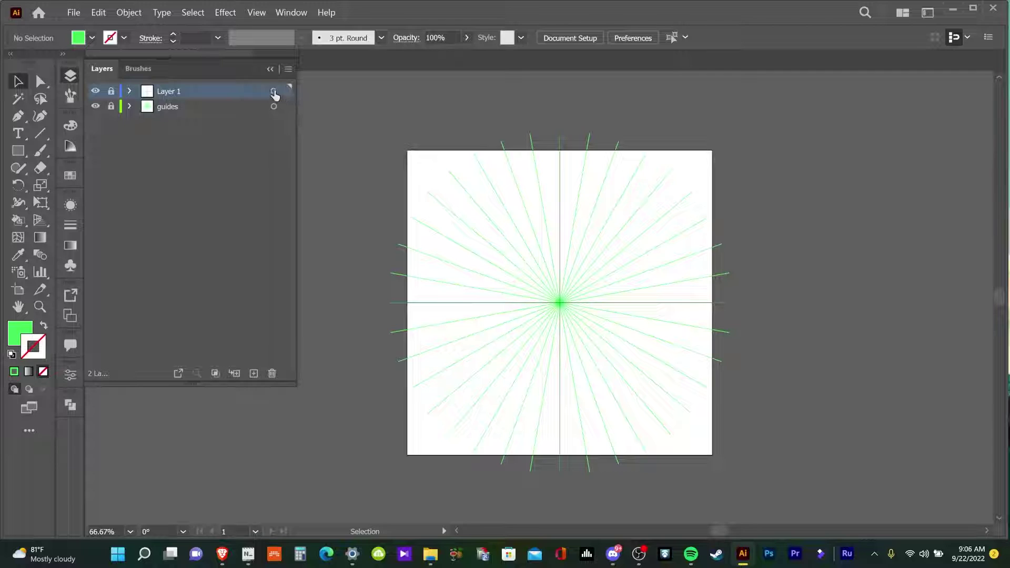
left_click(110, 91)
left_click(274, 92)
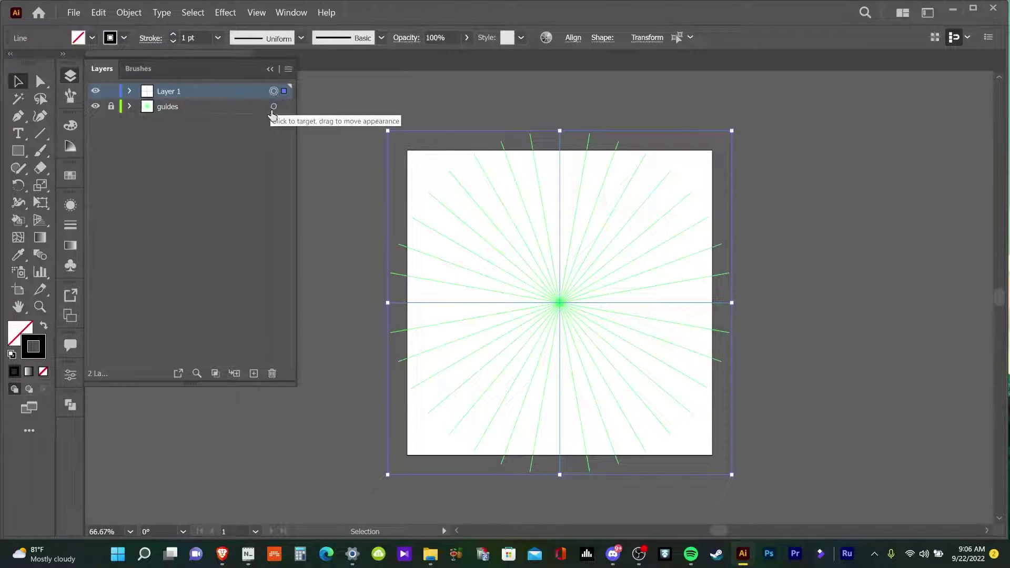
left_click(172, 33)
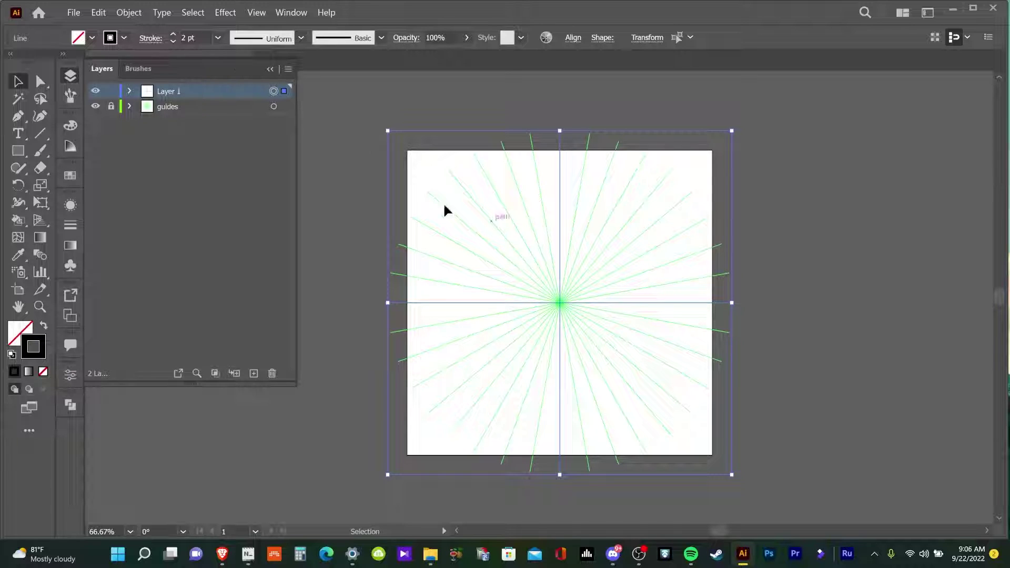
left_click(186, 155)
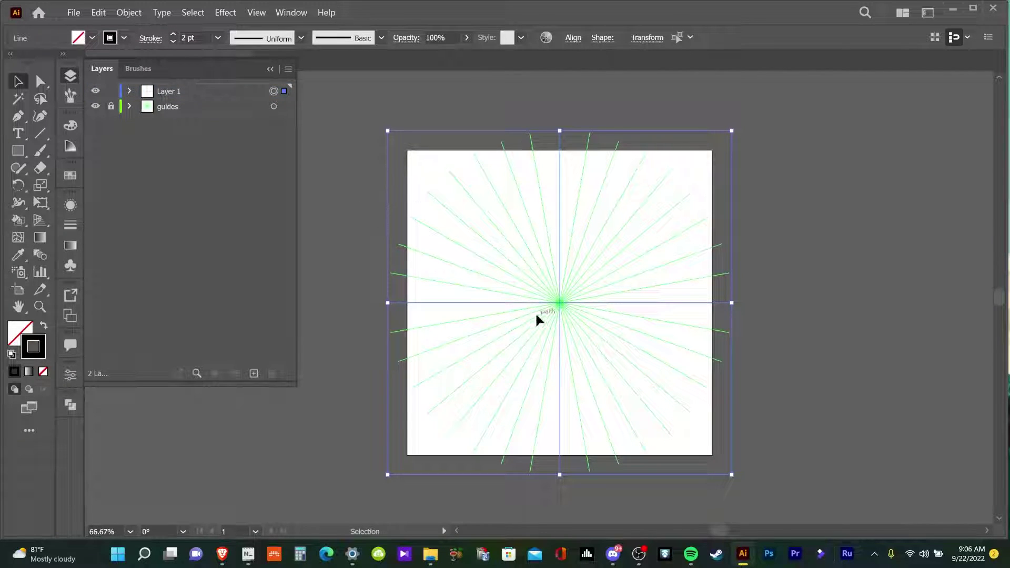
- Nudge the Layer 1 lines slightly up and right, then deselect everything
left_click_drag(537, 312, 557, 307)
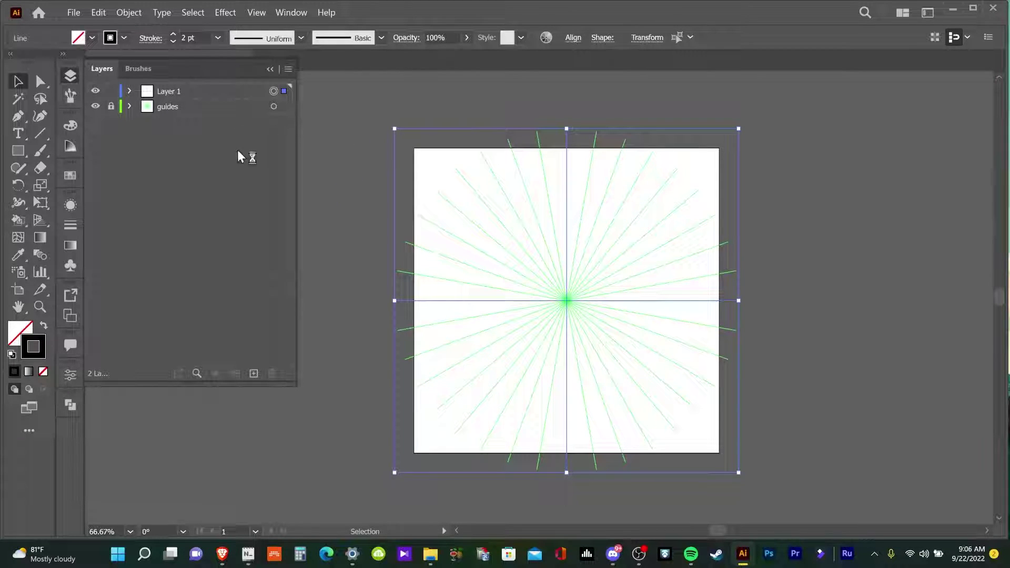
left_click(130, 92)
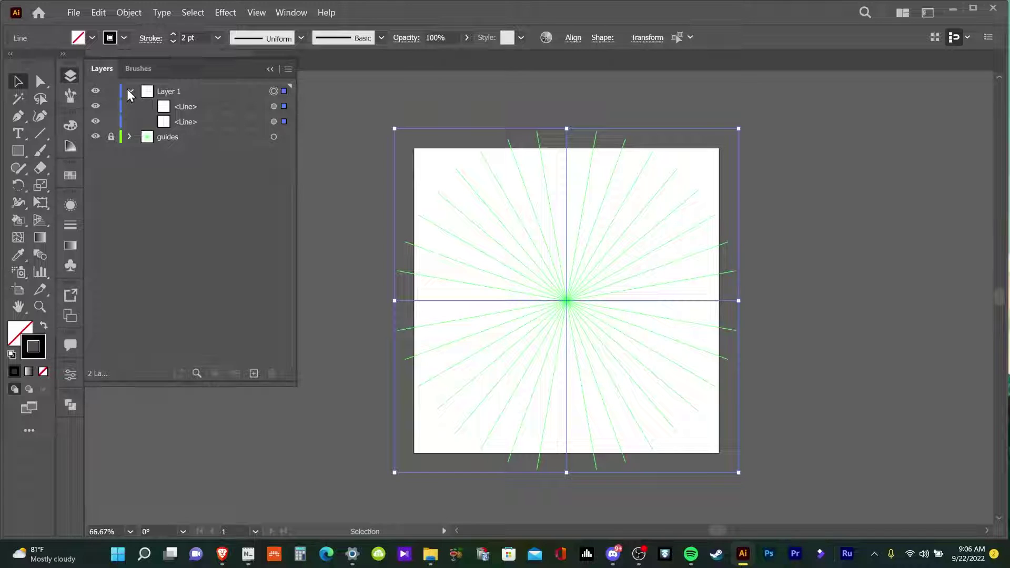
left_click(130, 92)
scroll(620, 197, "up", 1)
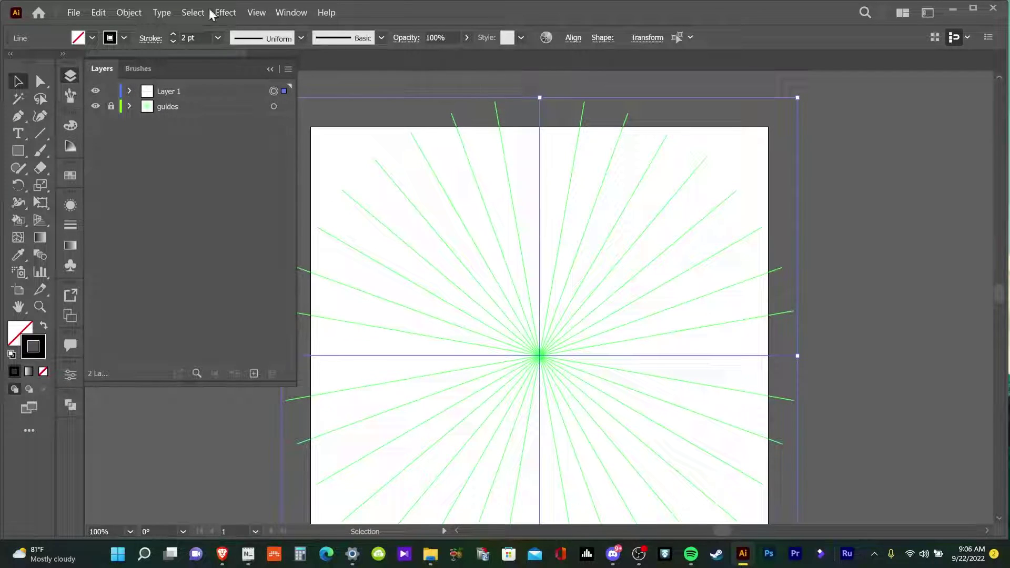
left_click(193, 12)
left_click(210, 51)
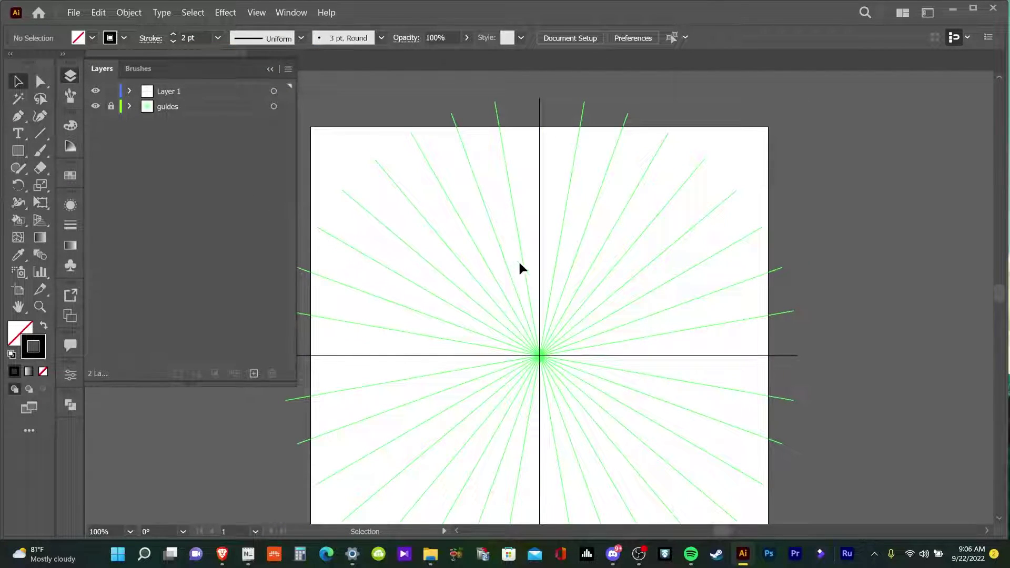
- Paint a 4 pt curved brush stroke beside the vertical line, redrawing it once
key("b")
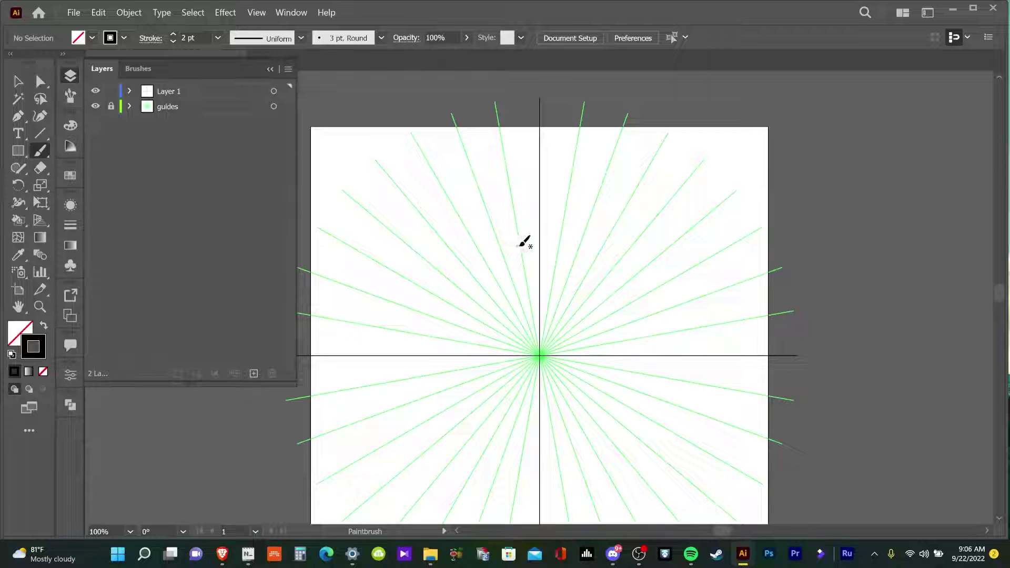
left_click(173, 34)
left_click(173, 34)
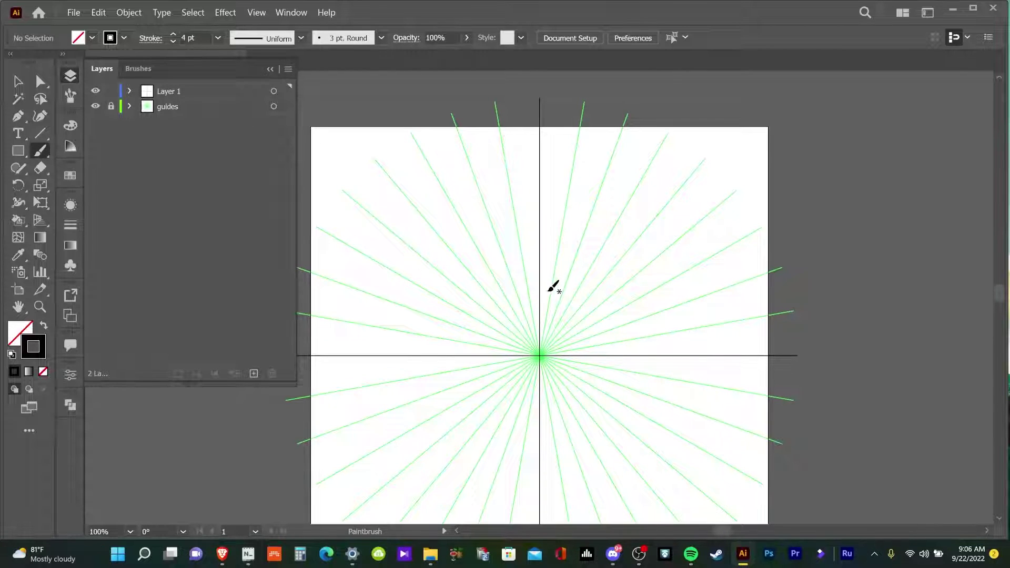
scroll(549, 289, "up", 1)
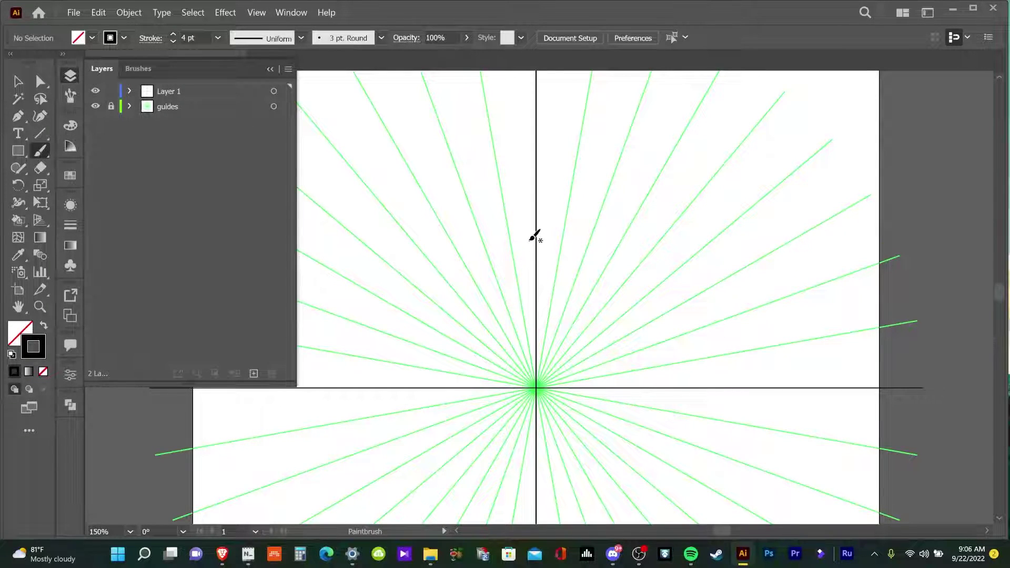
left_click_drag(530, 235, 558, 274)
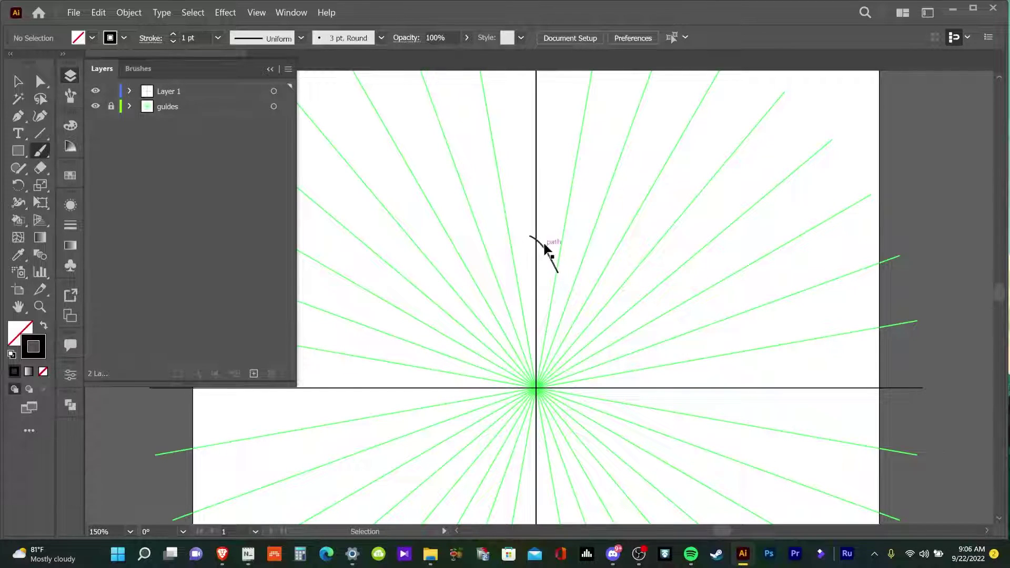
key("ctrl+z")
left_click_drag(531, 229, 566, 275)
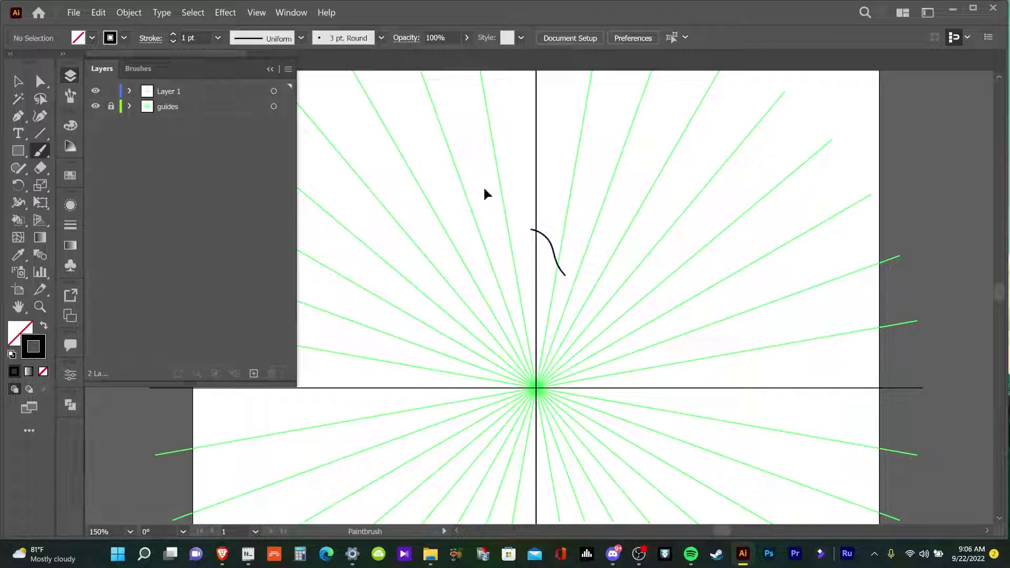
key("v")
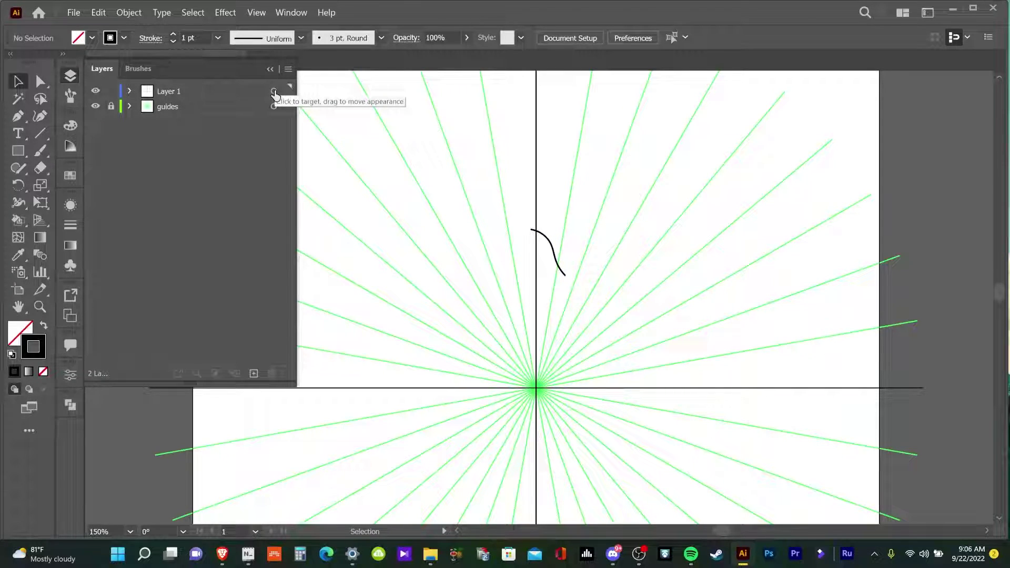
- Mirror the curve with a Transform effect using Reflect X and 1 copy
left_click(274, 92)
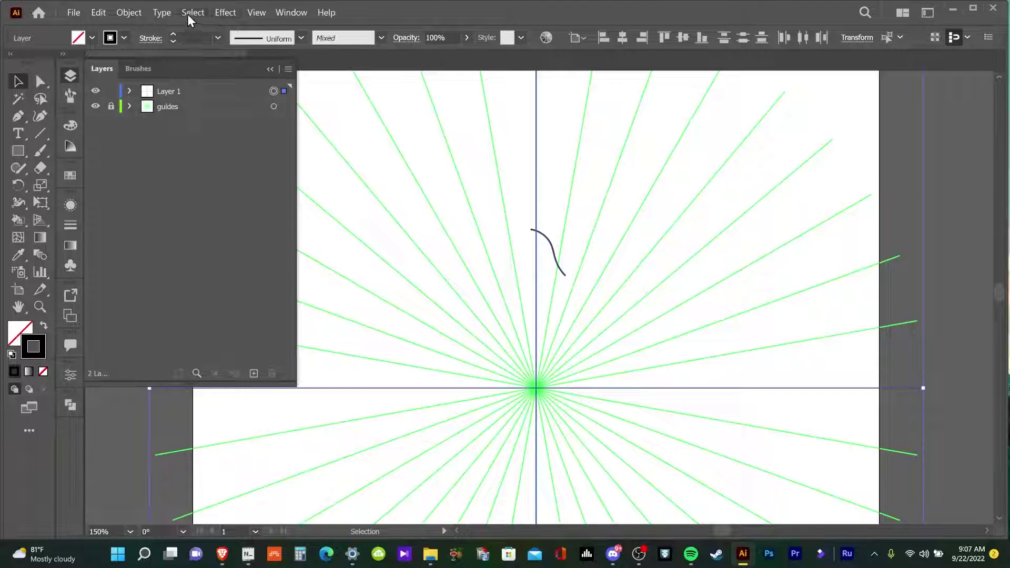
left_click(225, 12)
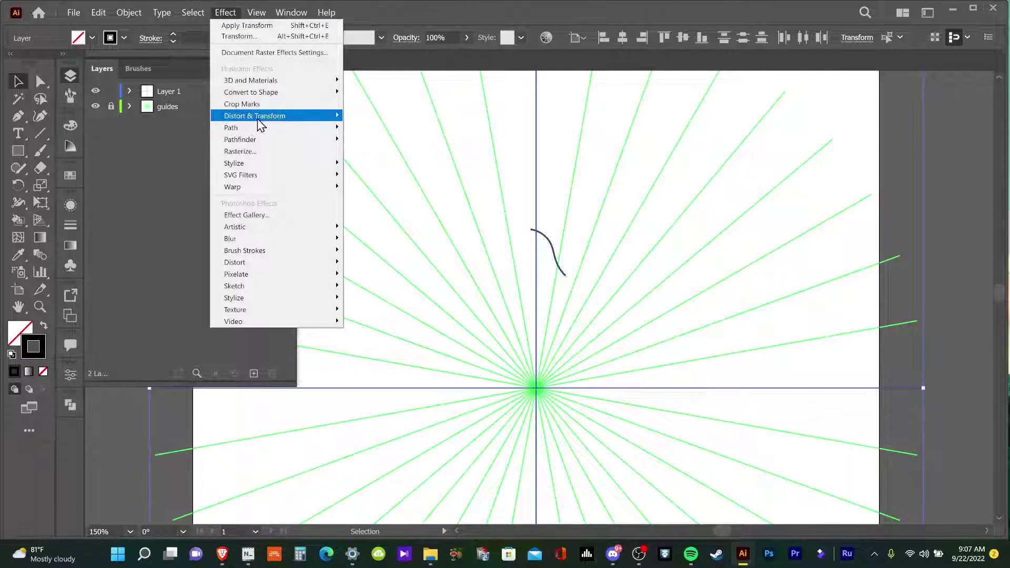
mouse_move(255, 115)
left_click(372, 153)
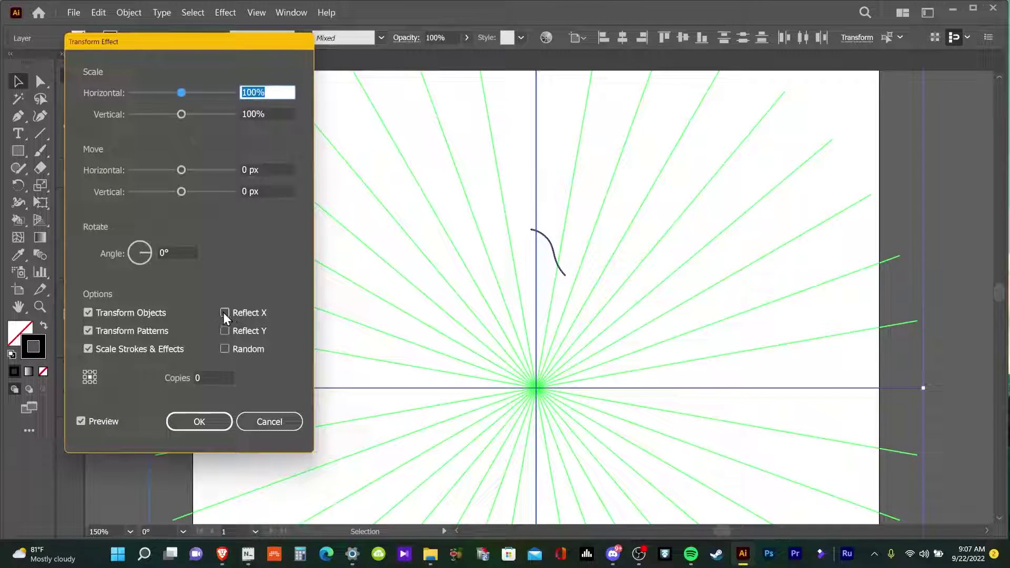
left_click(224, 314)
left_click(207, 378)
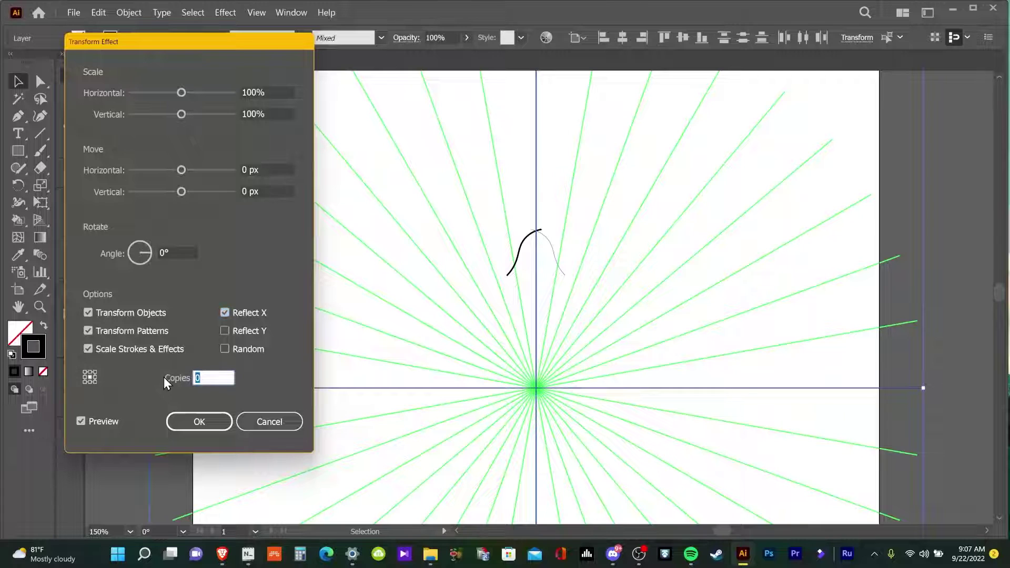
key("Up")
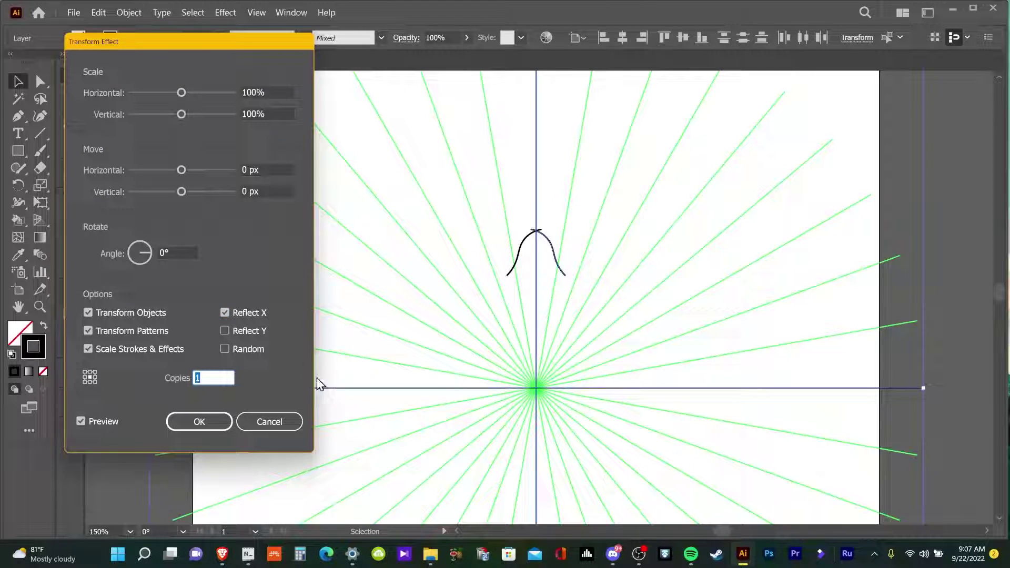
left_click(204, 424)
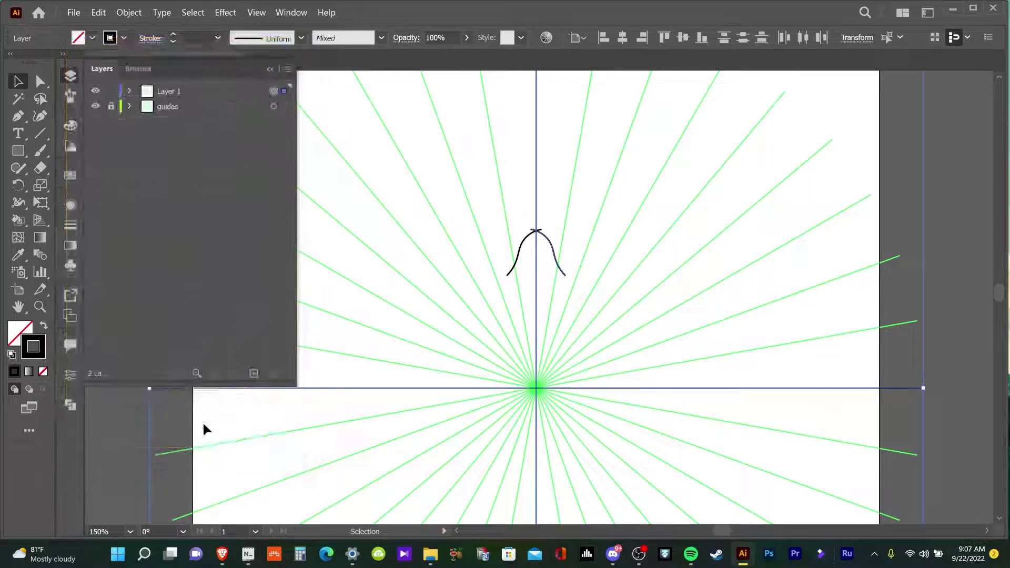
left_click(557, 171)
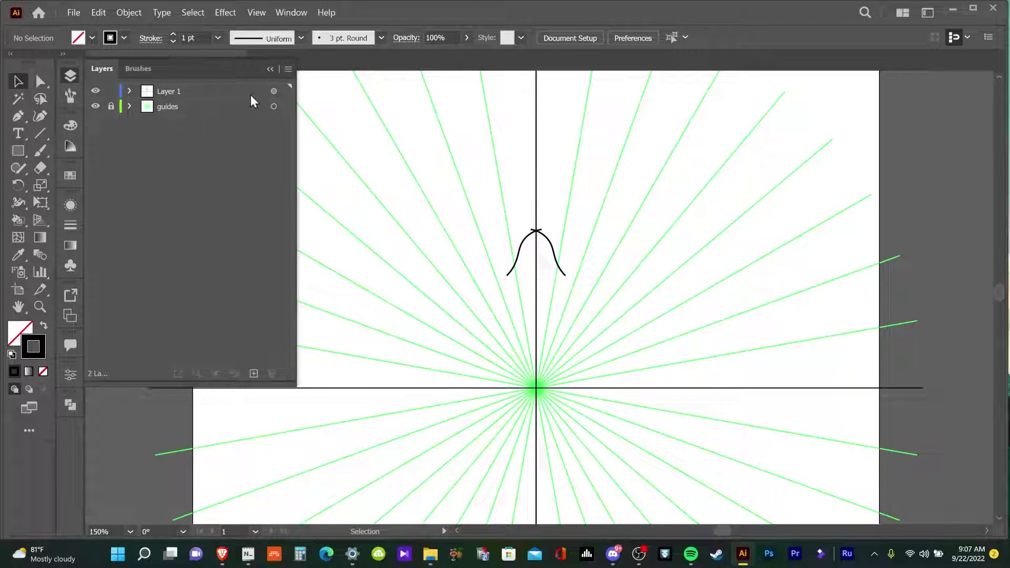
left_click(274, 94)
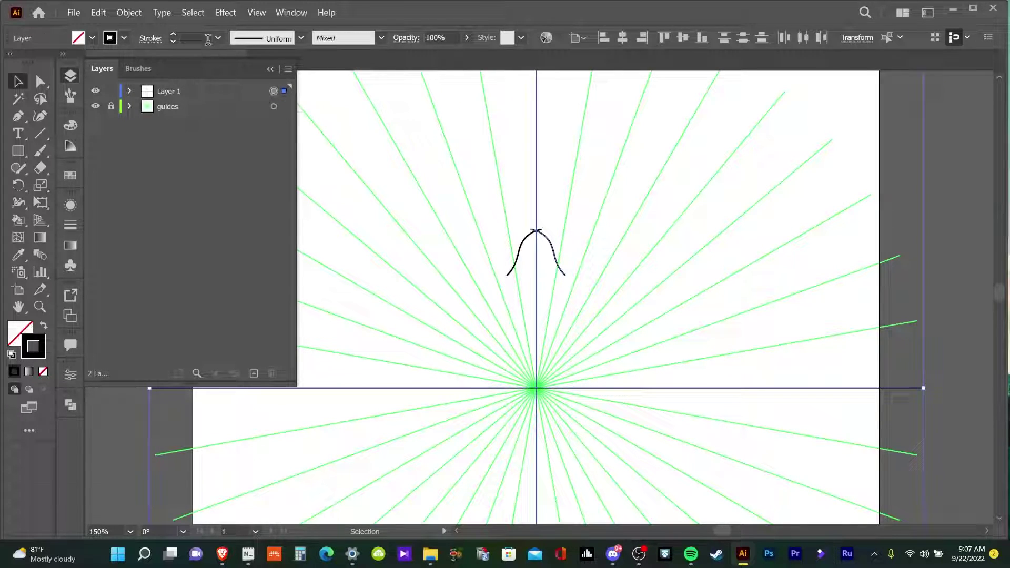
left_click(225, 13)
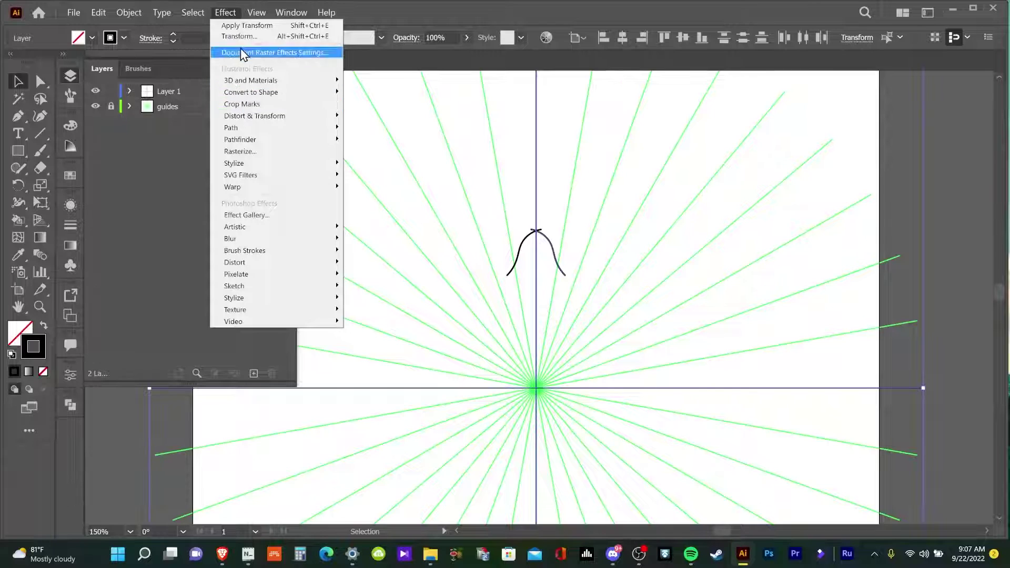
- Add a second Transform effect without reflection, angle 360/18 and 17 copies
left_click(245, 35)
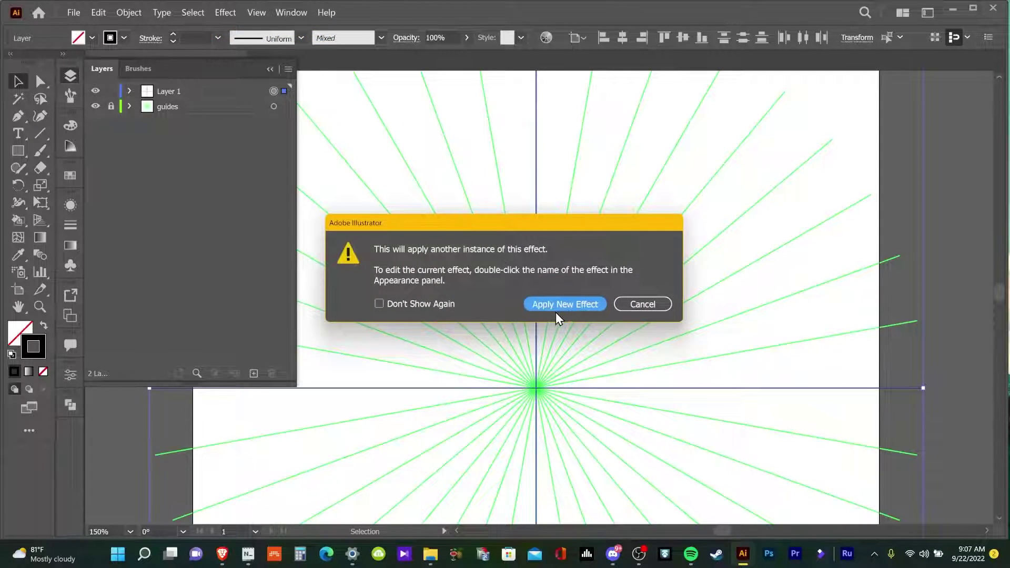
left_click(567, 304)
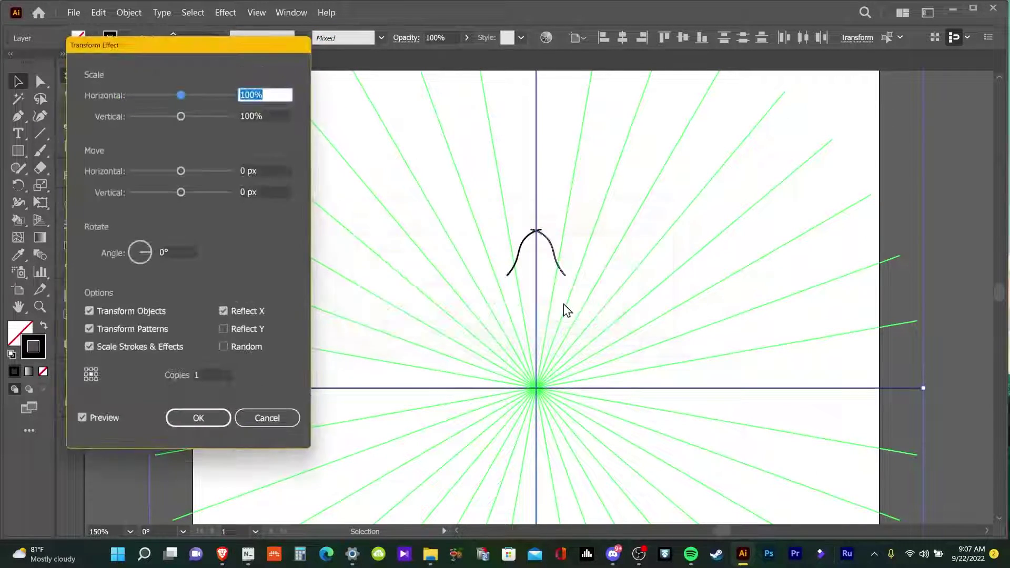
left_click(224, 314)
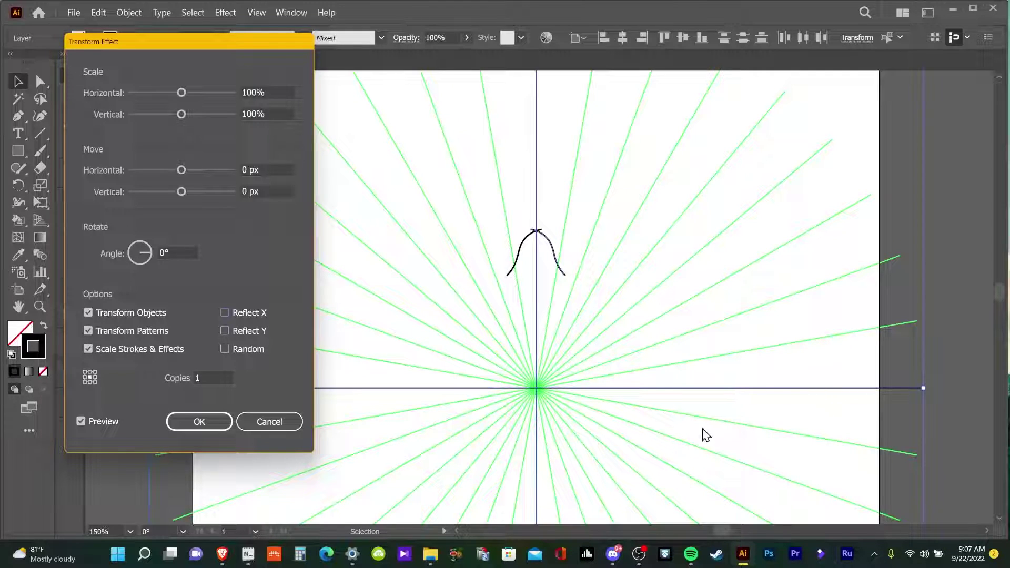
left_click(125, 253)
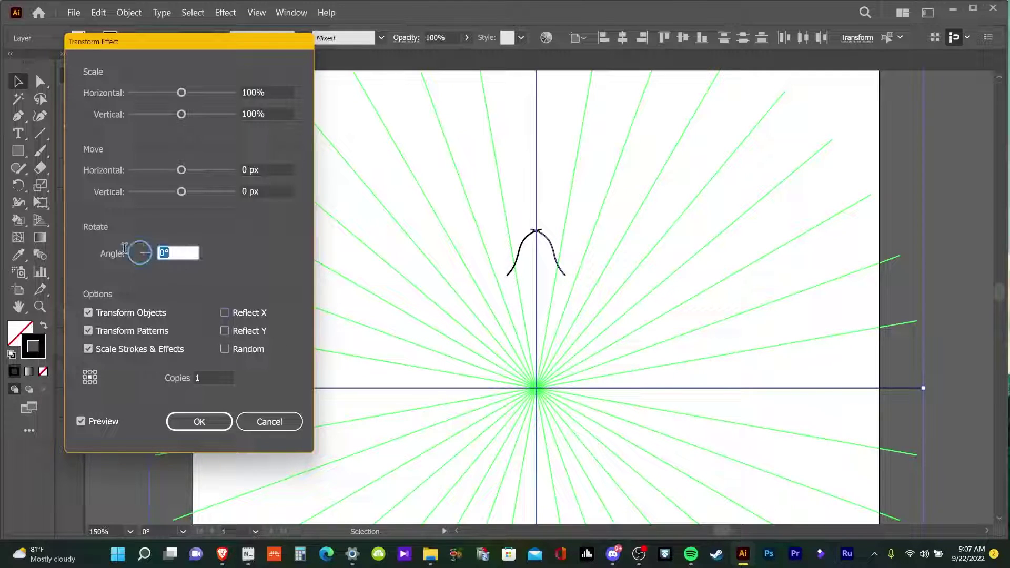
type("360")
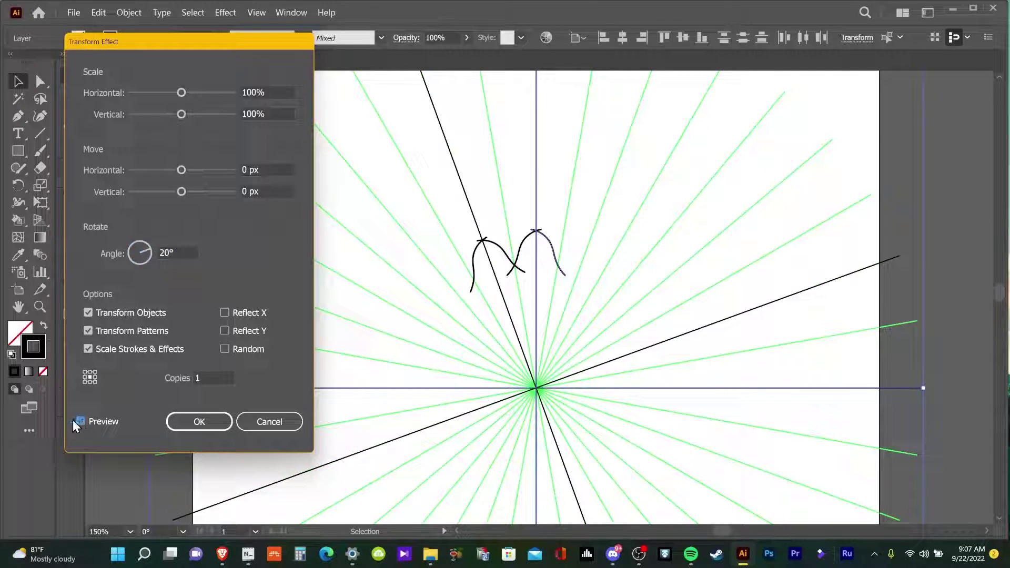
left_click(197, 377)
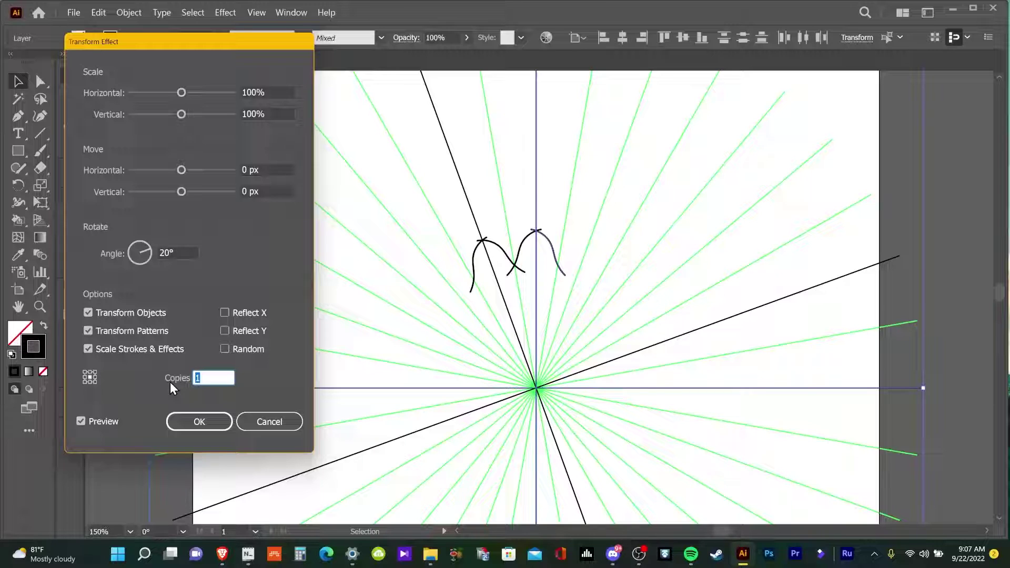
key("Up")
key("Up")
key("Up")
key("Up")
key("Up")
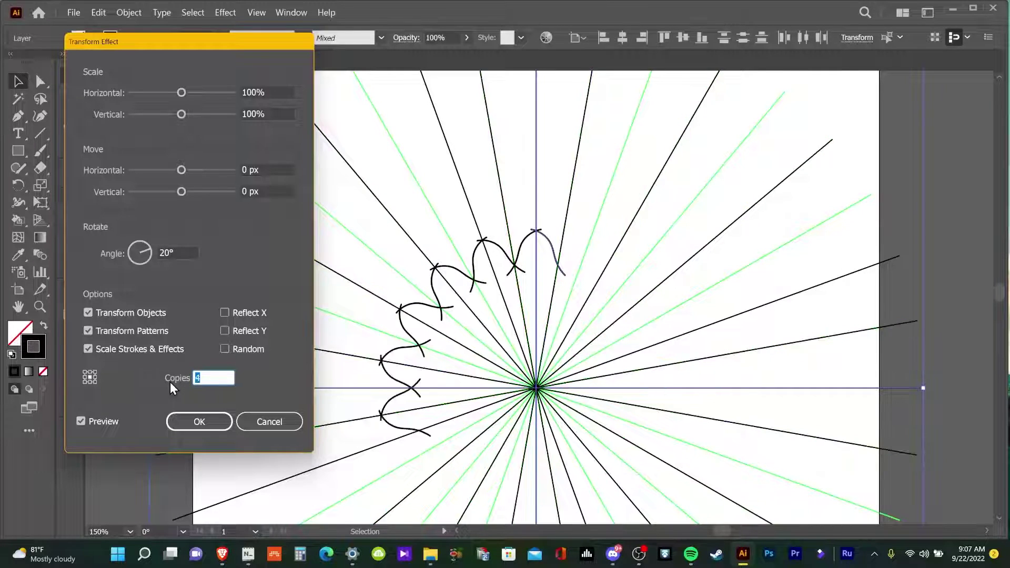
key("Up")
key("Up")
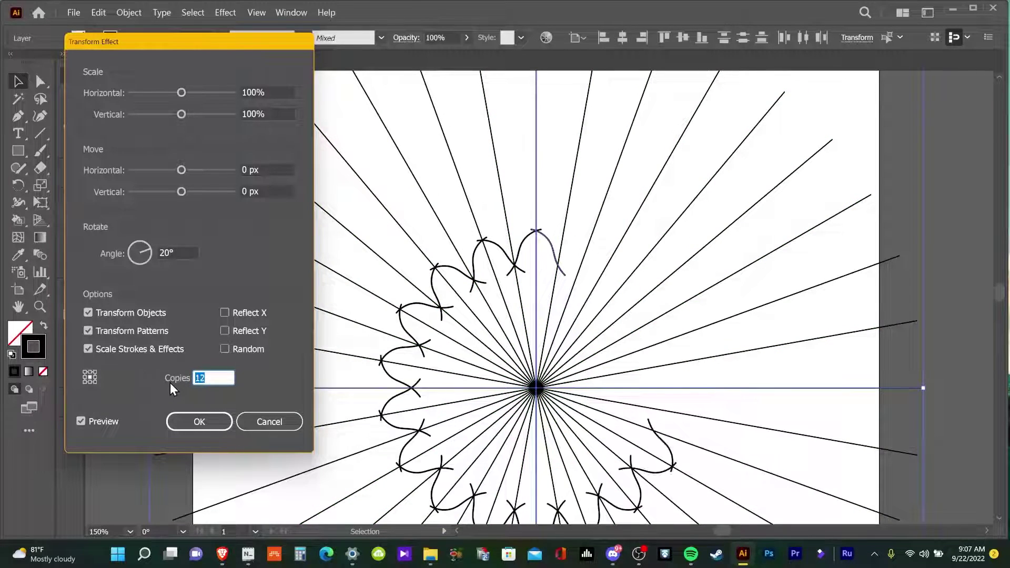
key("Up")
key("Up")
key("Up")
key("Up")
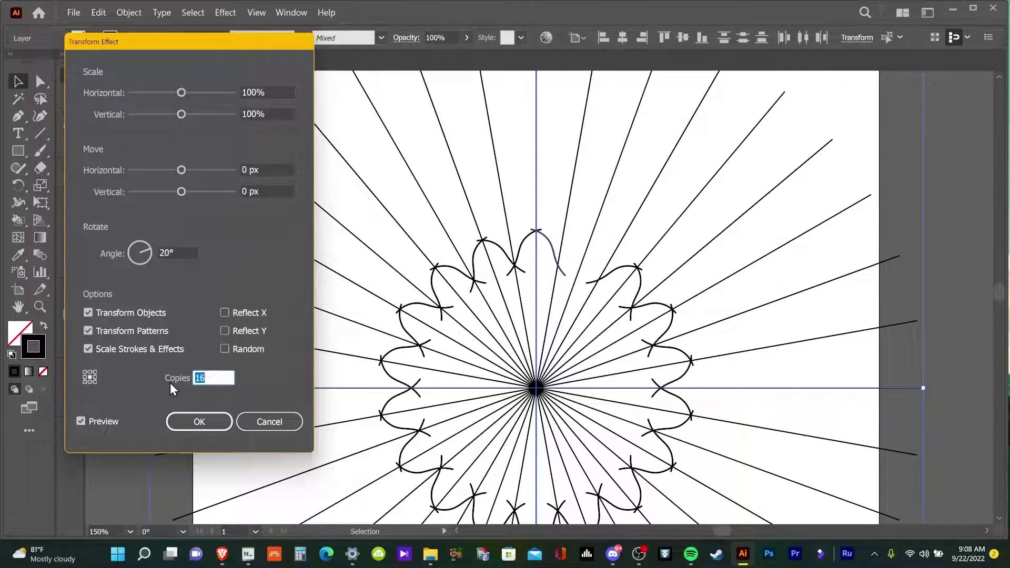
key("Up")
left_click(200, 422)
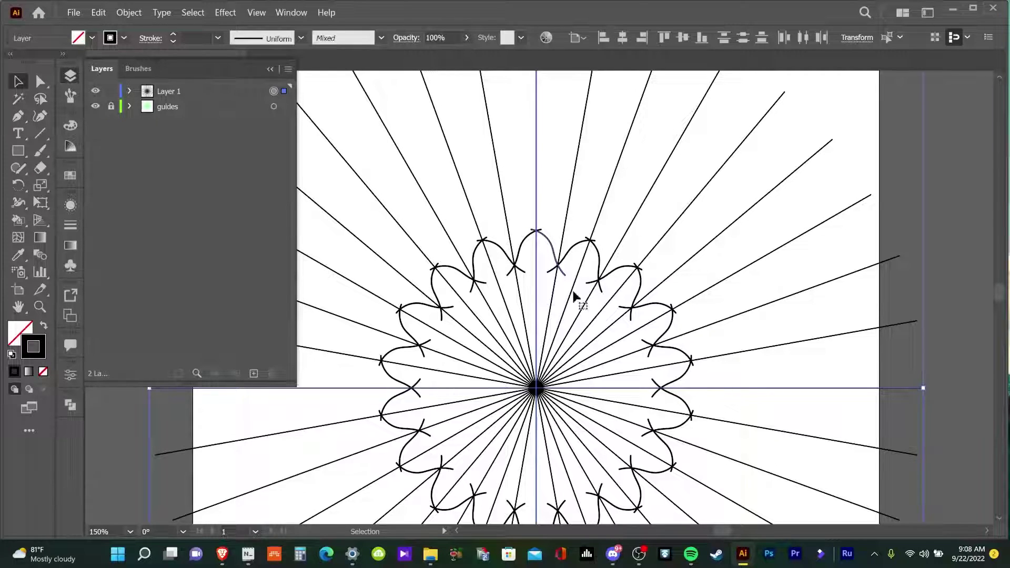
scroll(546, 302, "up", 1)
scroll(550, 310, "up", 2)
scroll(550, 310, "up", 1)
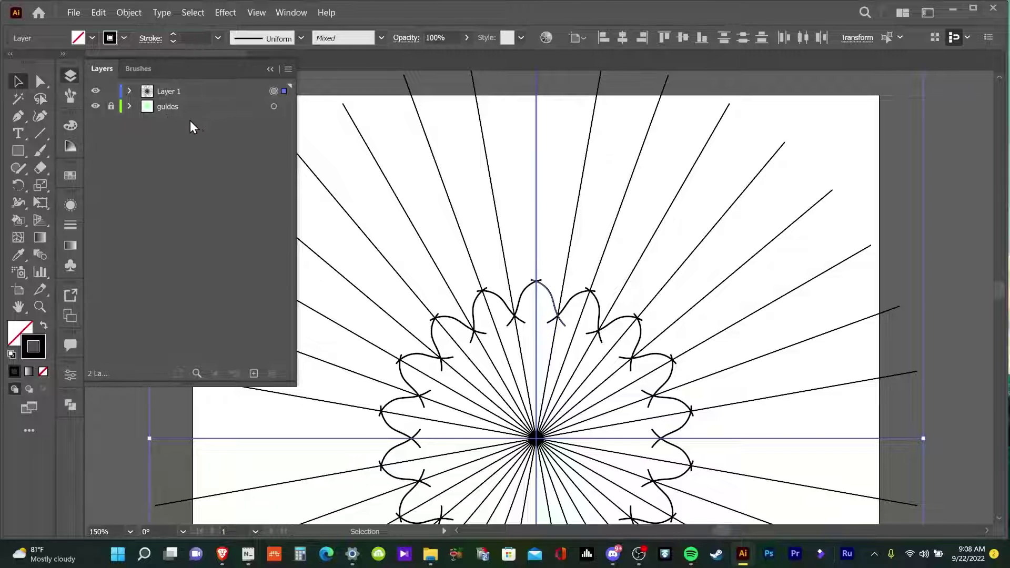
- Expand Layer 1 in the Layers panel, deselect all artwork, and make Layer 1 active
left_click(130, 92)
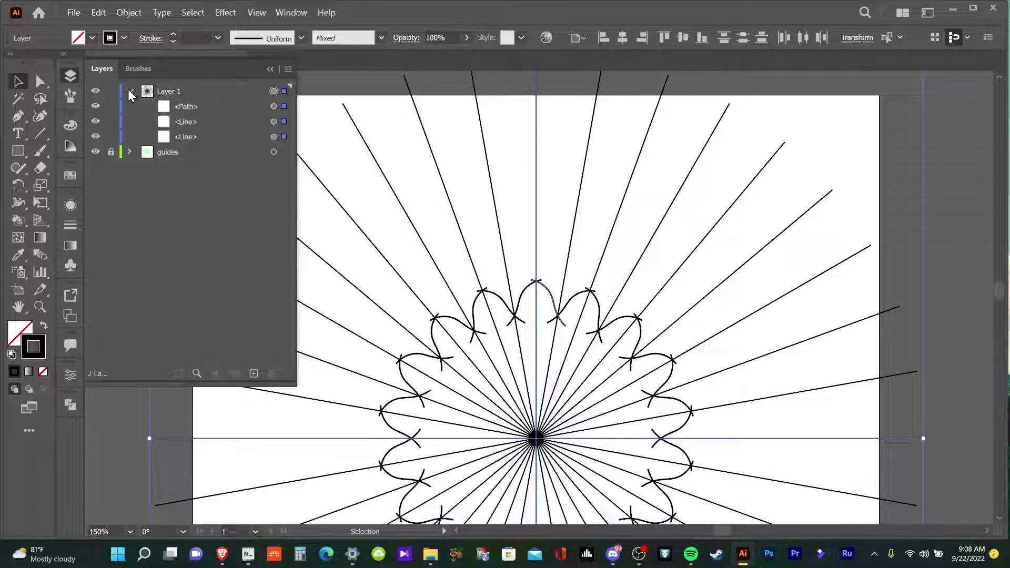
left_click(554, 150)
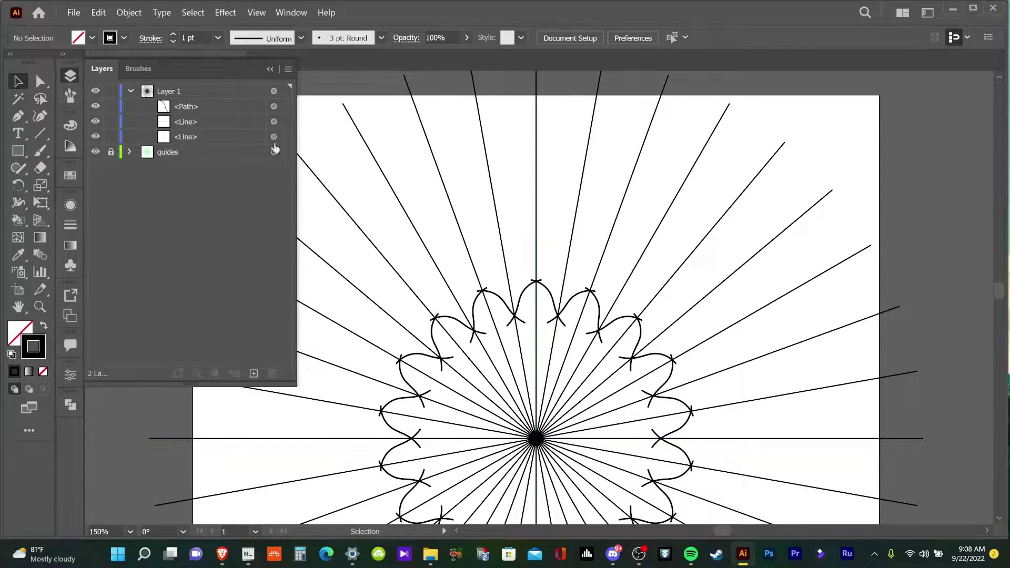
left_click(226, 93)
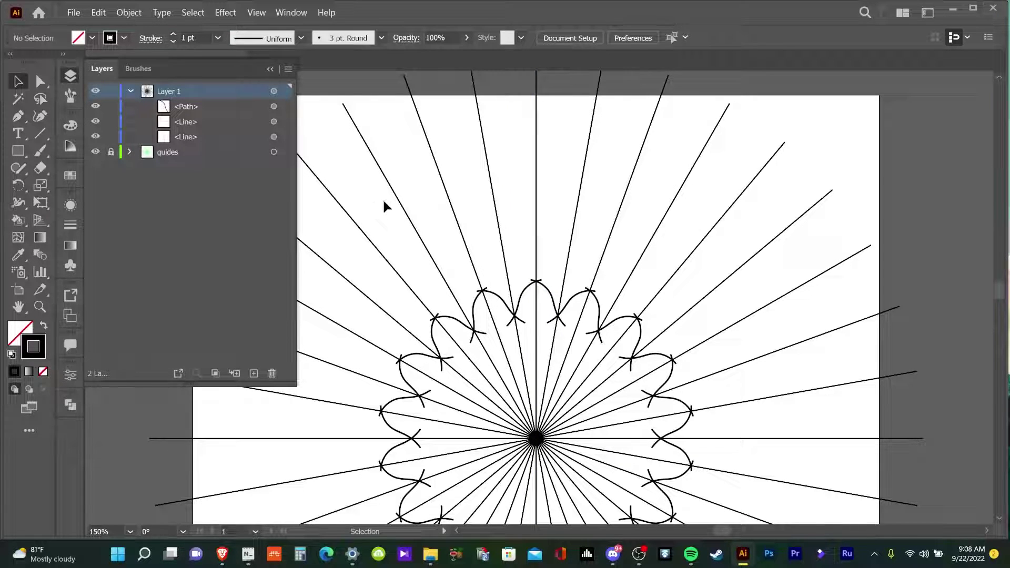
- Draw a stroke-less Pen path from the sunburst centre to the vertical line's end
key("p")
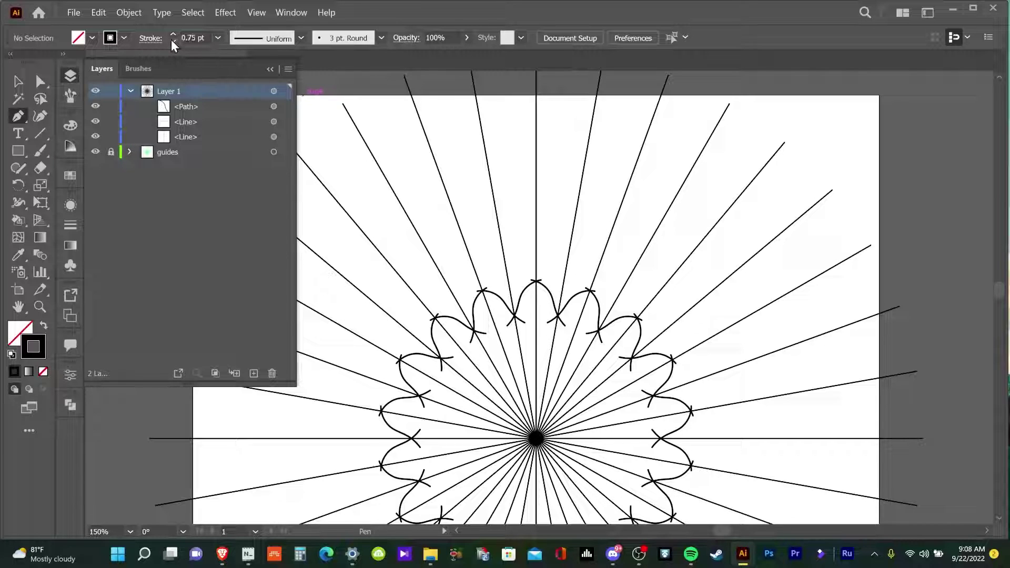
left_click(172, 44)
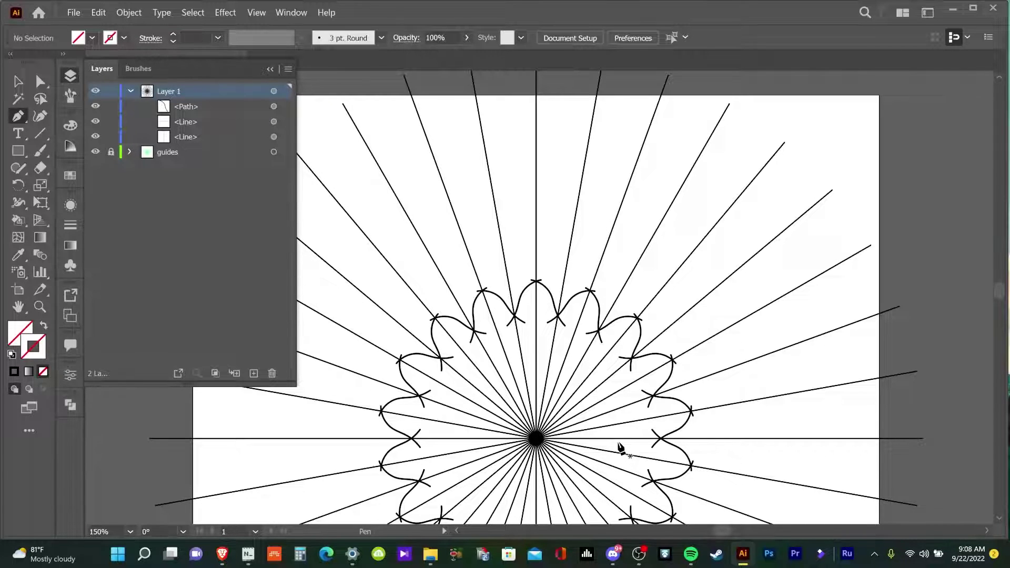
scroll(555, 452, "up", 2)
scroll(551, 445, "up", 4)
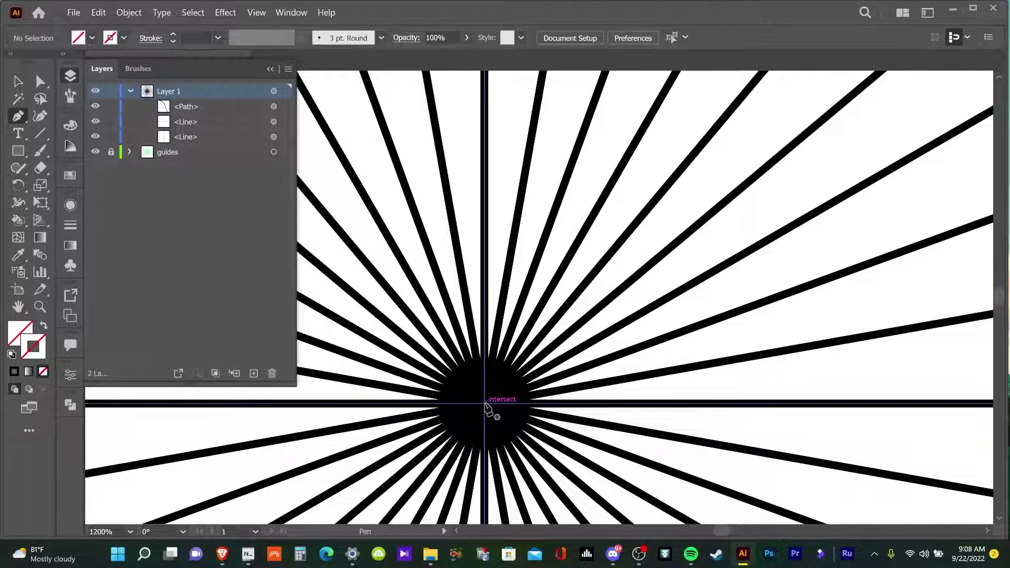
left_click(486, 407)
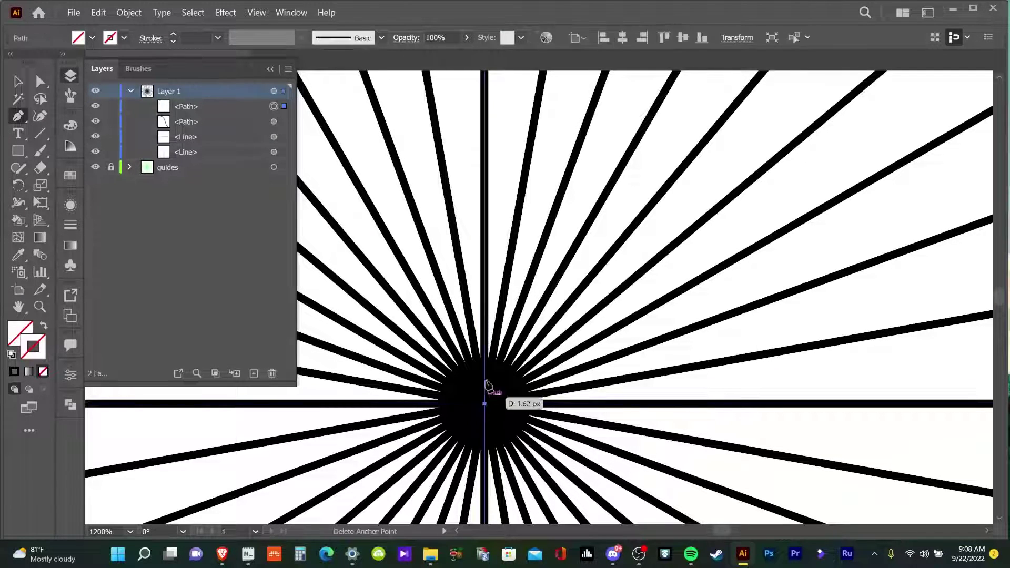
scroll(498, 290, "down", 4)
scroll(498, 290, "down", 3)
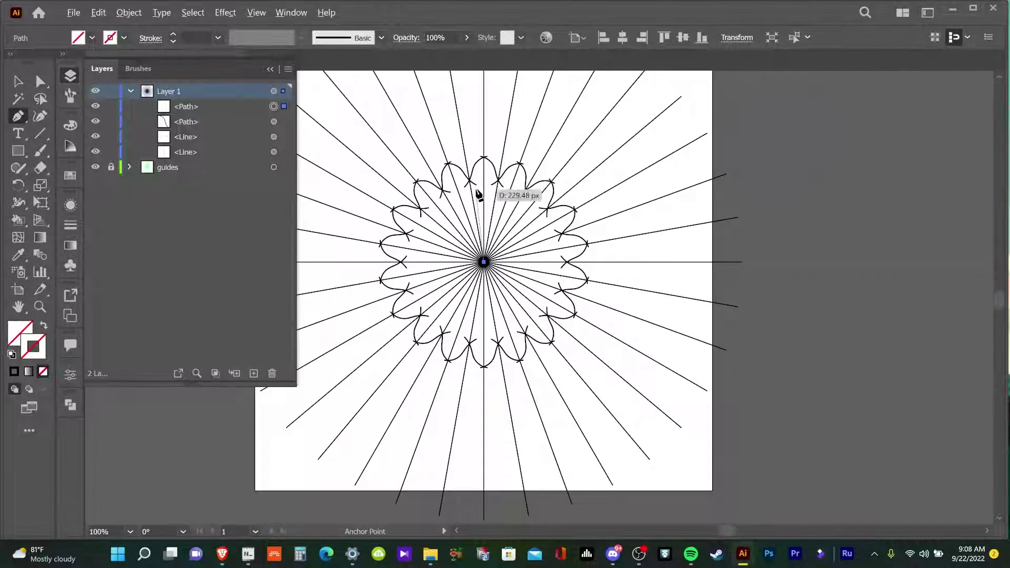
scroll(480, 194, "up", 3)
scroll(487, 166, "up", 1)
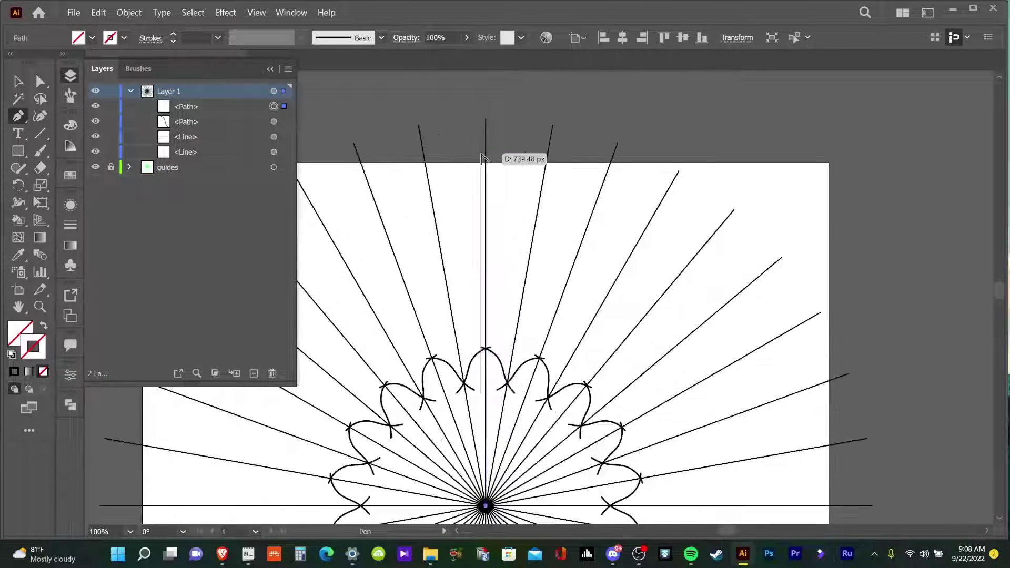
scroll(488, 162, "up", 3)
scroll(497, 163, "up", 2)
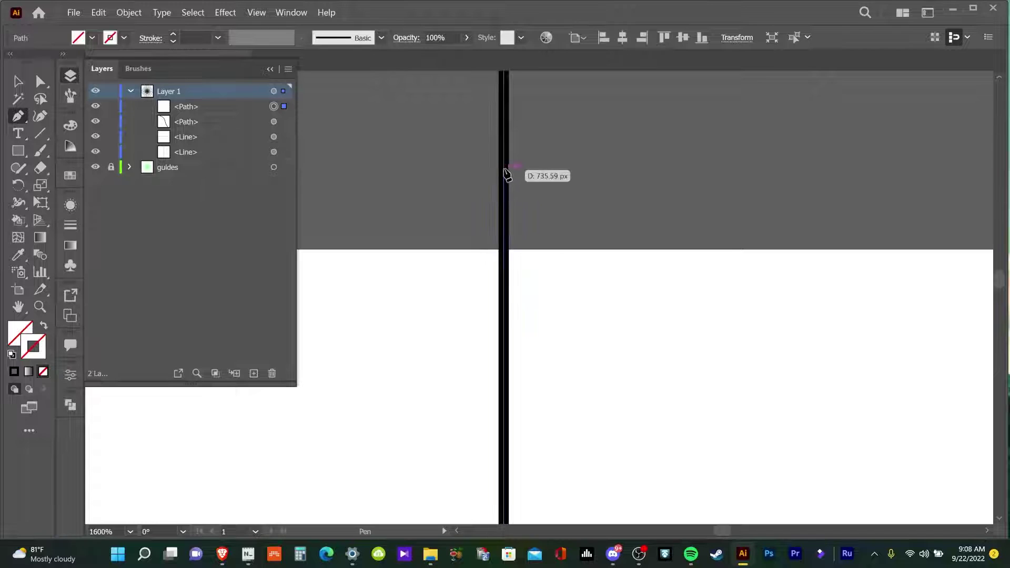
scroll(505, 172, "up", 1)
left_click(507, 171)
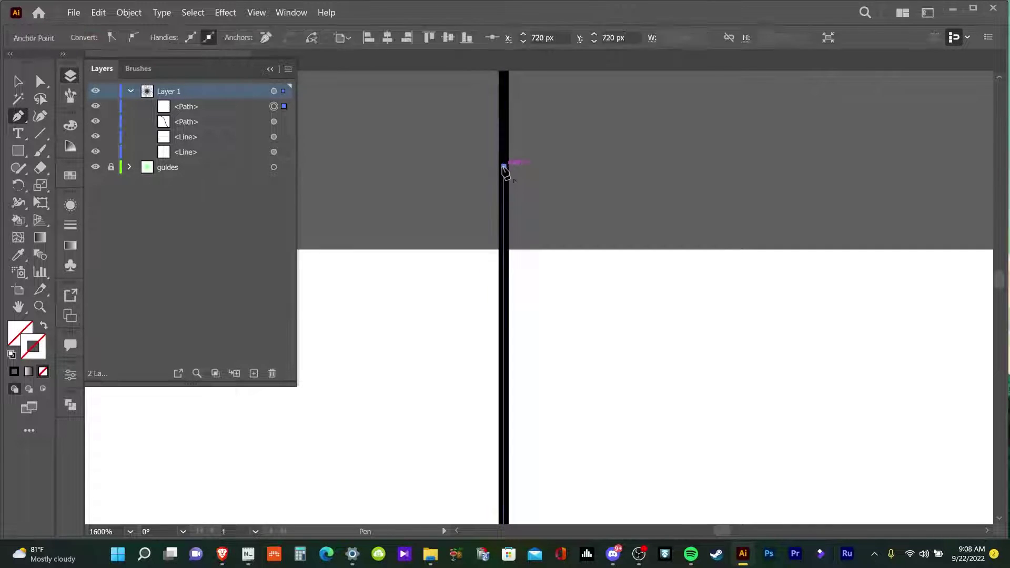
scroll(521, 185, "down", 3)
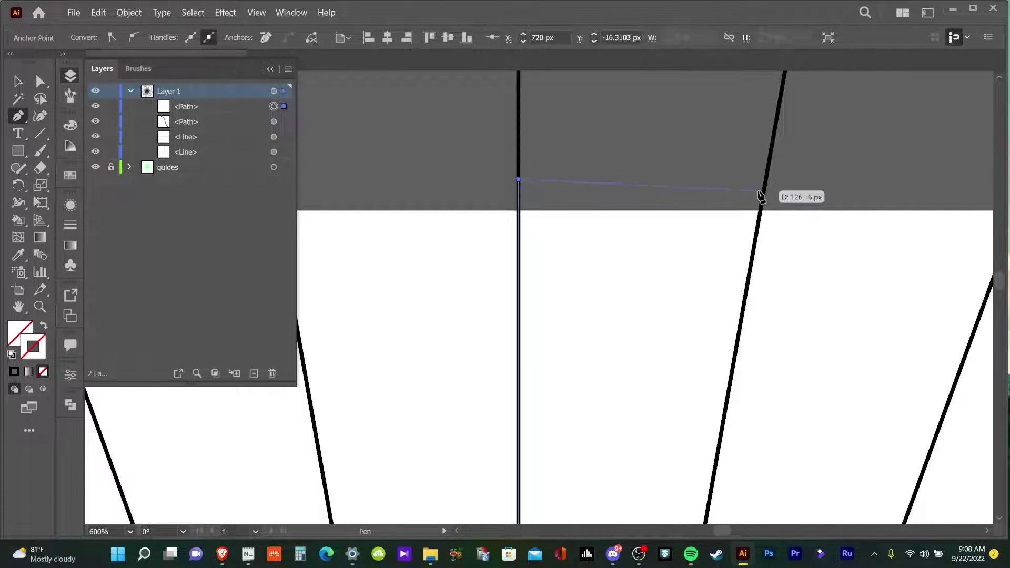
scroll(767, 194, "up", 1)
scroll(740, 198, "up", 1)
scroll(739, 198, "up", 1)
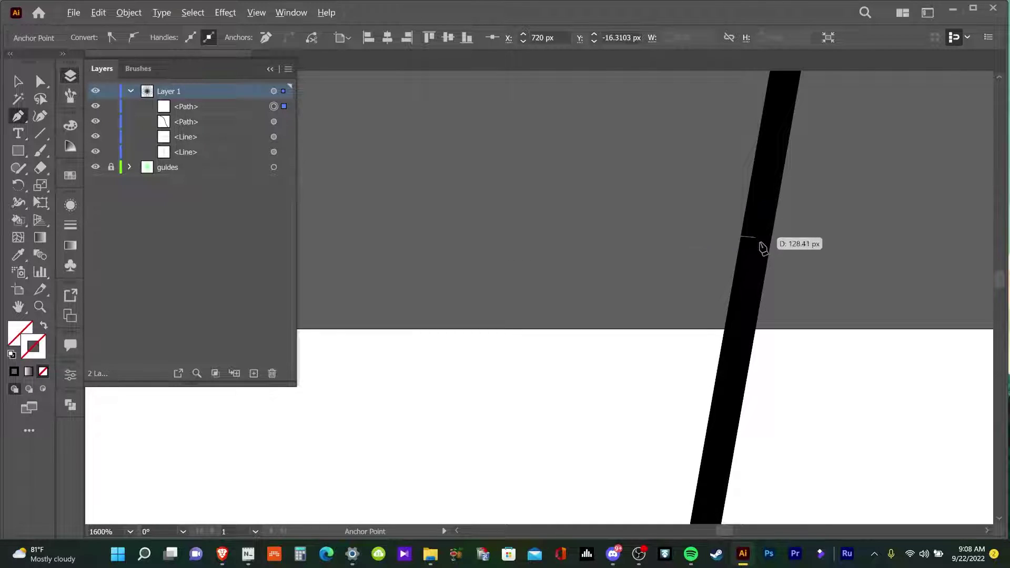
scroll(758, 243, "down", 2)
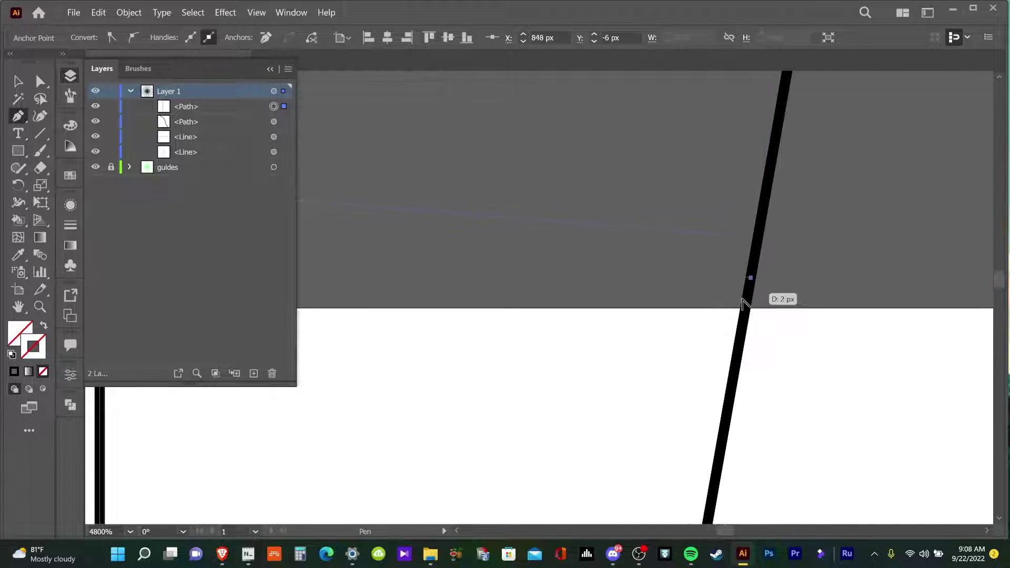
scroll(750, 282, "down", 3)
scroll(603, 305, "down", 5)
scroll(684, 420, "down", 2)
scroll(684, 419, "down", 2)
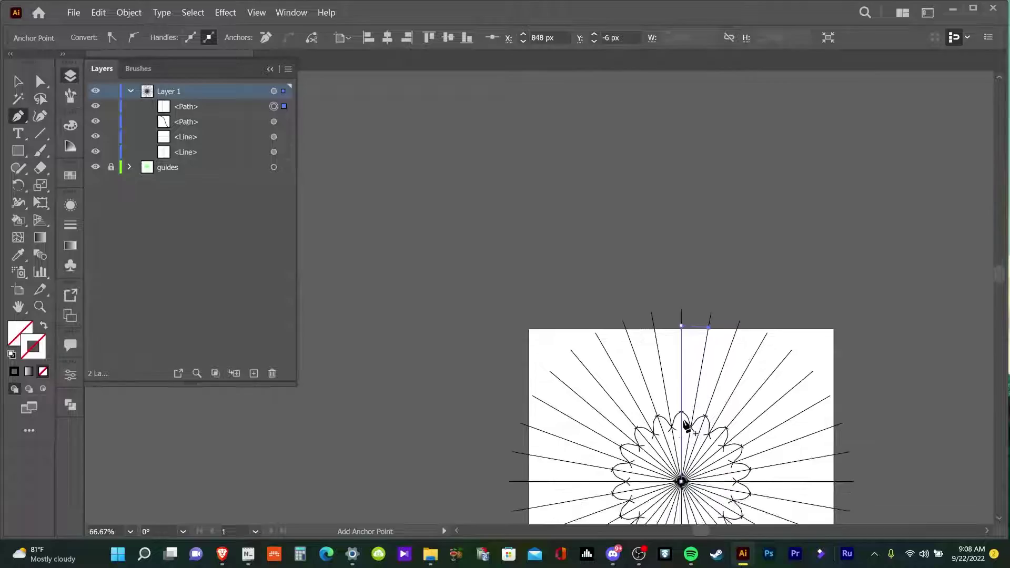
scroll(684, 419, "down", 2)
scroll(684, 403, "up", 2)
scroll(691, 387, "up", 2)
scroll(695, 369, "up", 4)
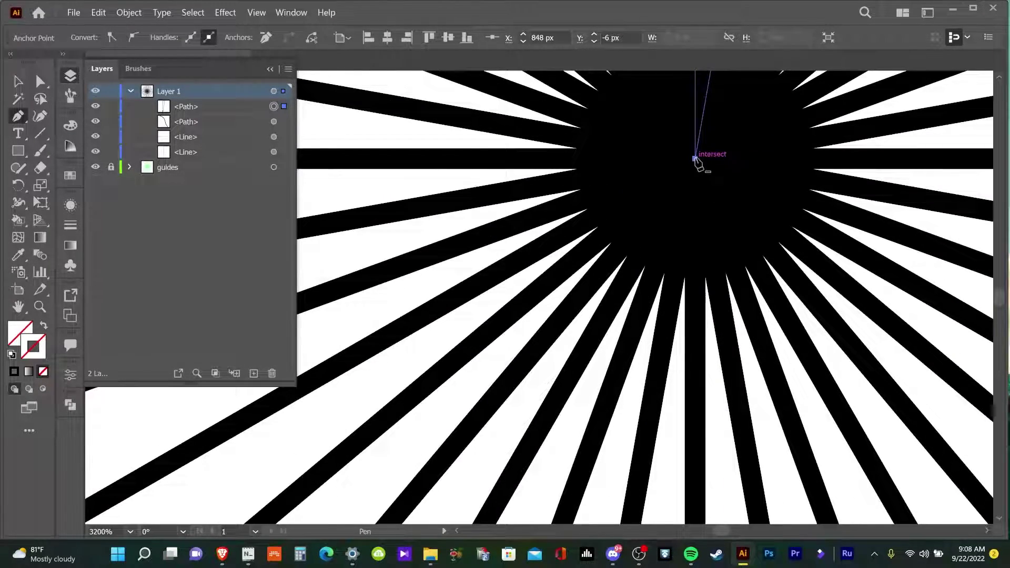
scroll(696, 164, "down", 2)
scroll(688, 181, "down", 2)
scroll(691, 193, "up", 1)
scroll(713, 237, "up", 1)
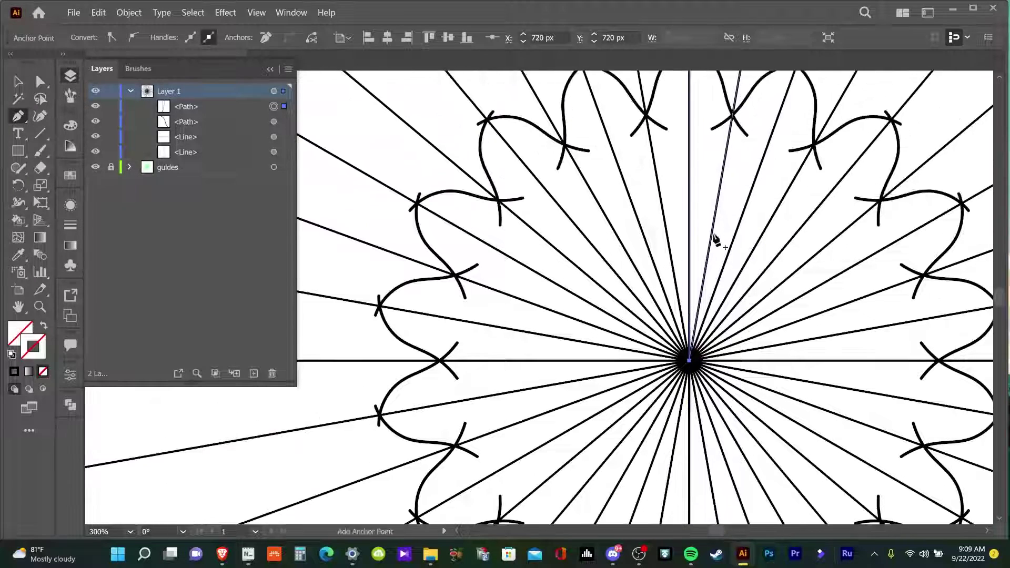
scroll(708, 202, "down", 3)
scroll(760, 227, "up", 1)
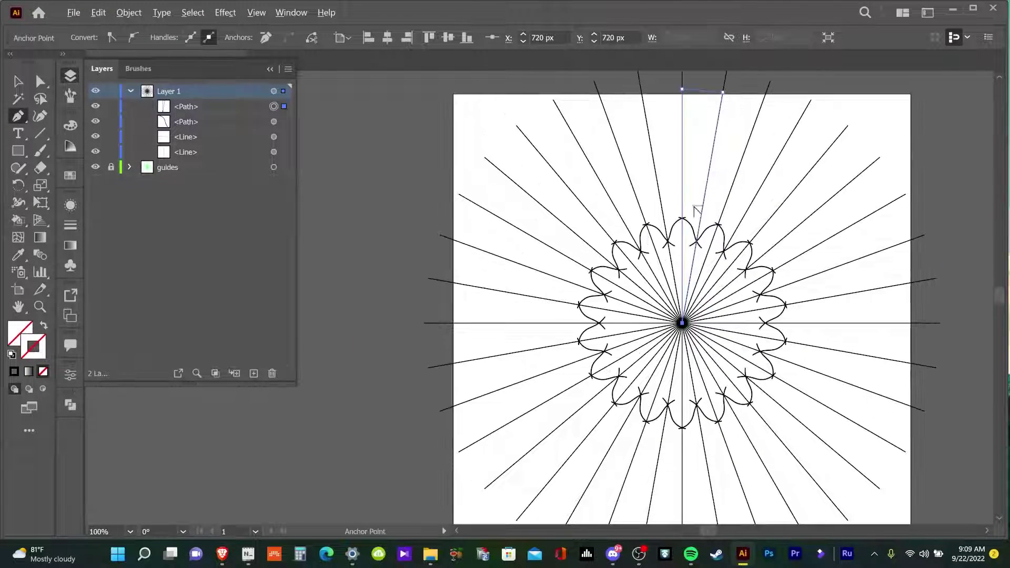
scroll(716, 187, "up", 1)
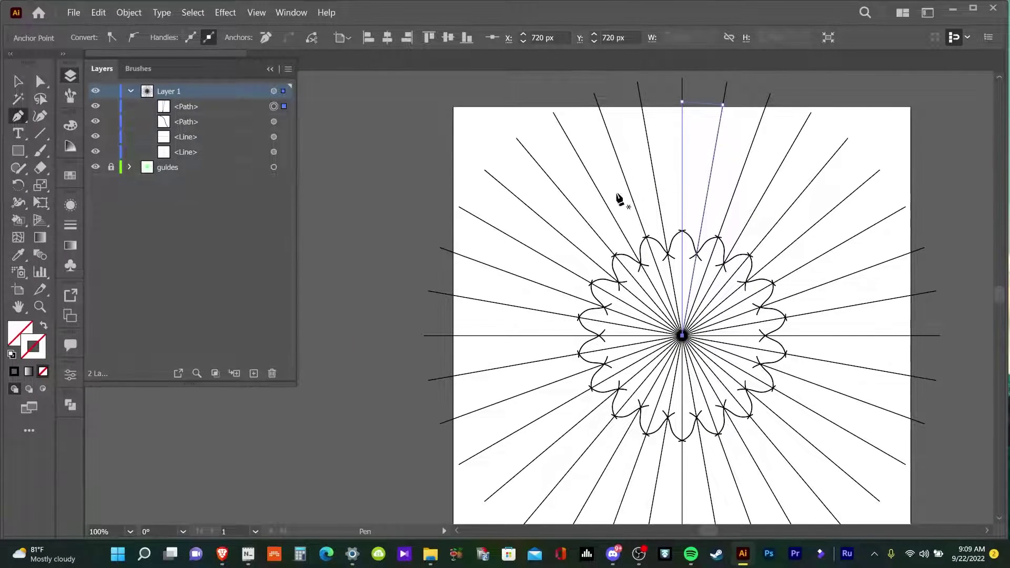
- Deselect everything and turn Layer 1's top wedge path into a clipping mask
key("v")
left_click(192, 11)
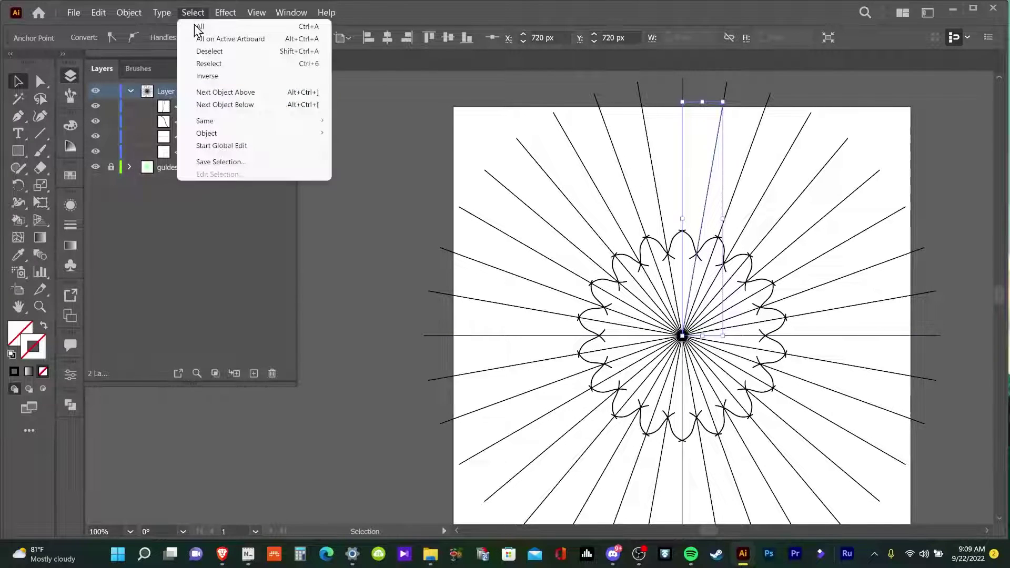
left_click(206, 51)
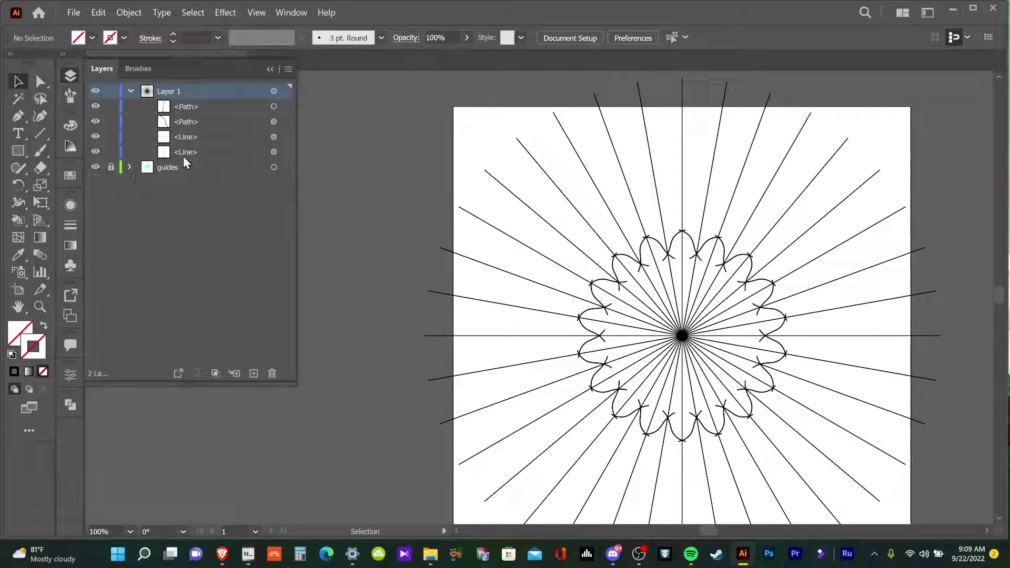
left_click(217, 374)
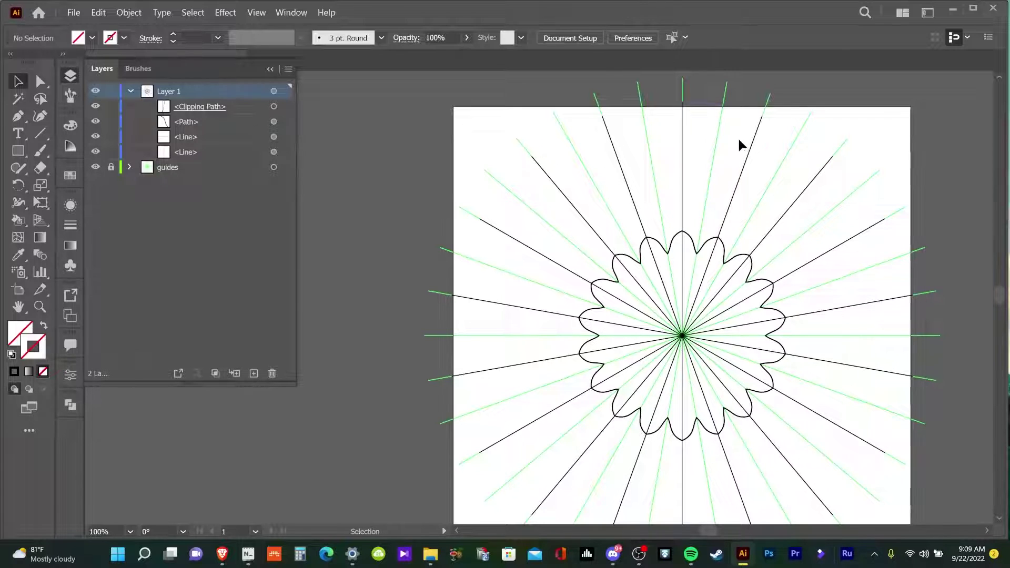
scroll(733, 202, "up", 1)
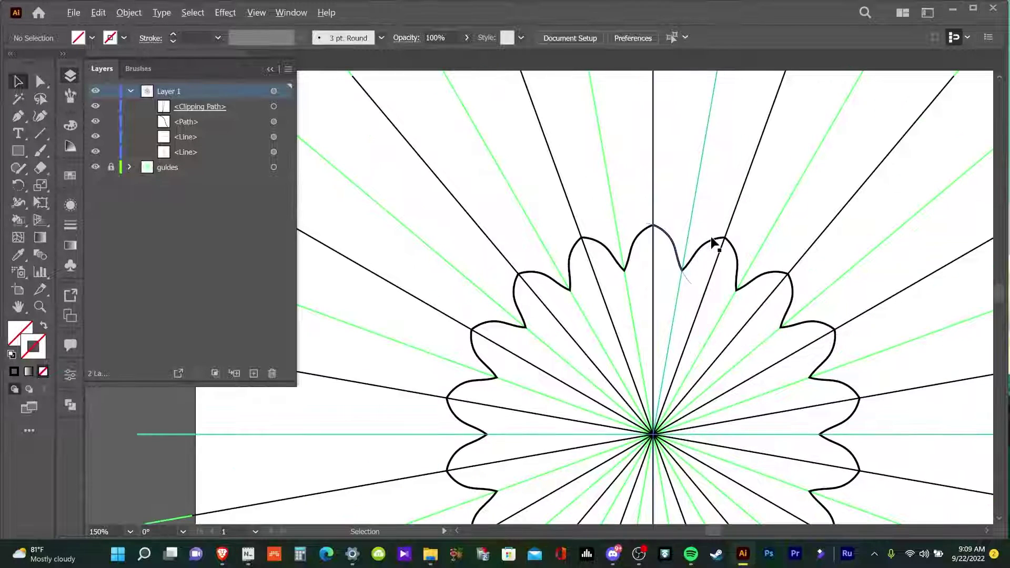
scroll(714, 245, "up", 2)
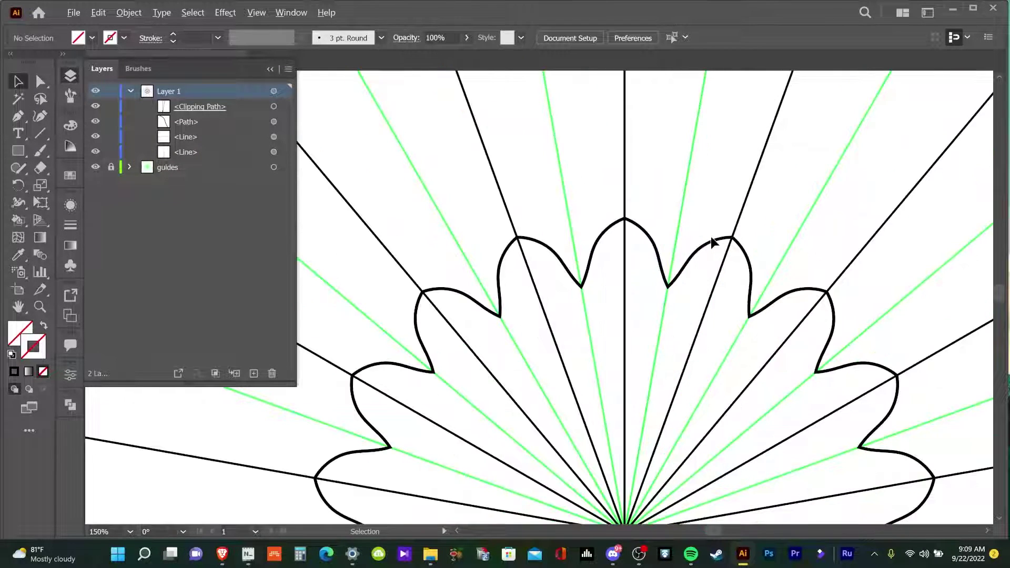
- Give the wavy flower outline a 3 pt stroke, then deselect it
left_click(650, 239)
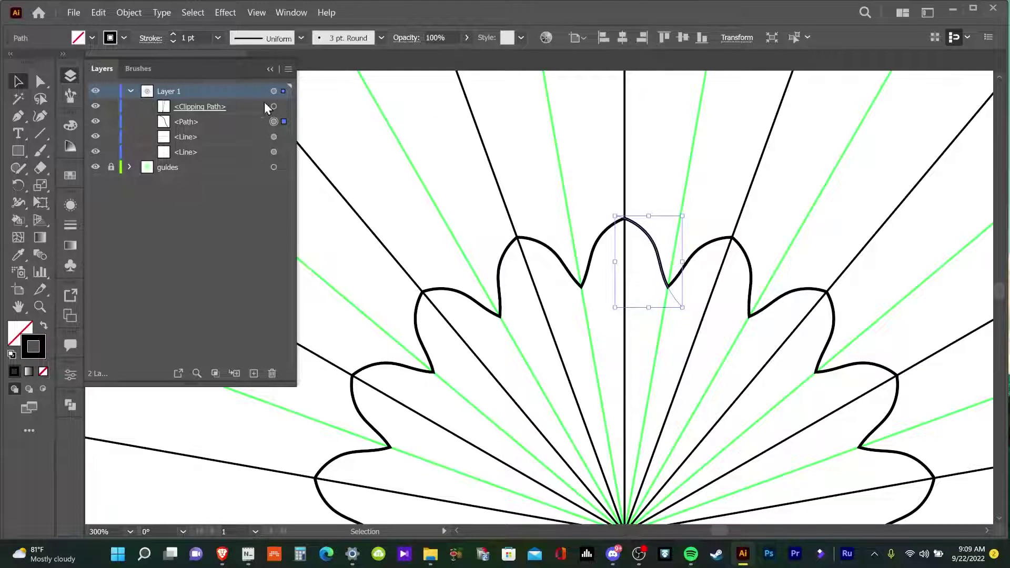
left_click(172, 34)
left_click(172, 35)
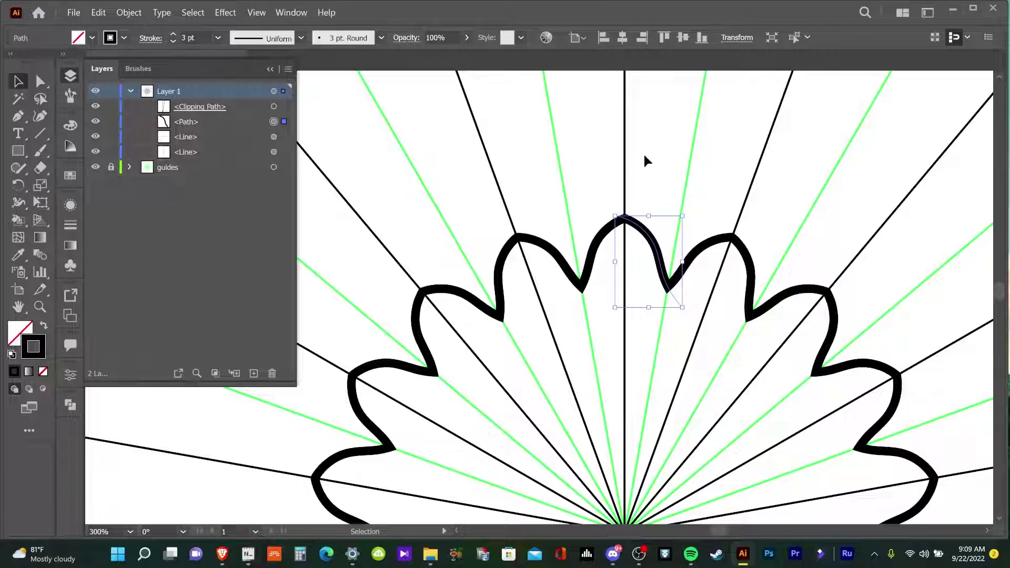
left_click(584, 128)
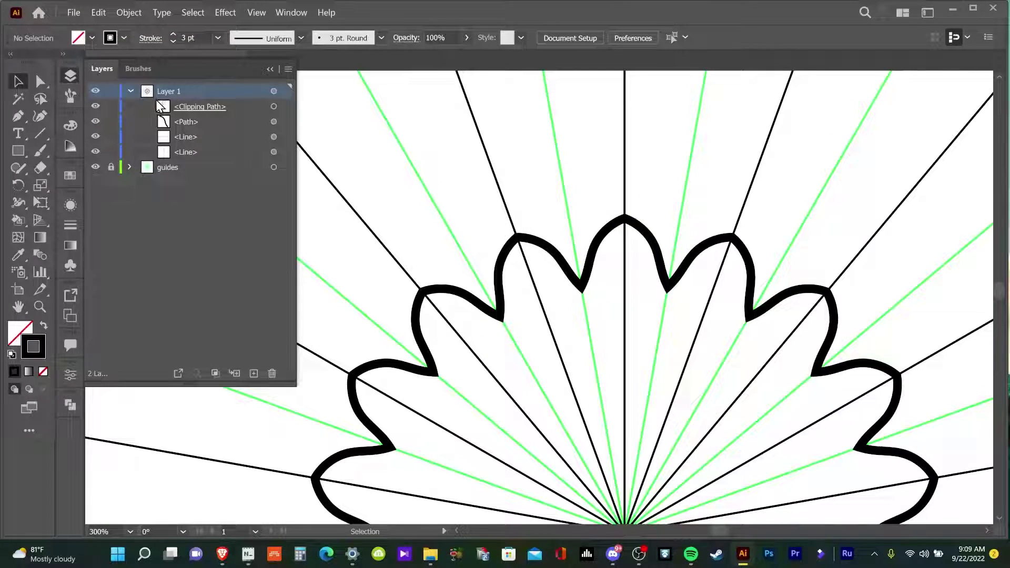
- Hide the green guides layer and the black radiating Line sublayer
left_click(95, 168)
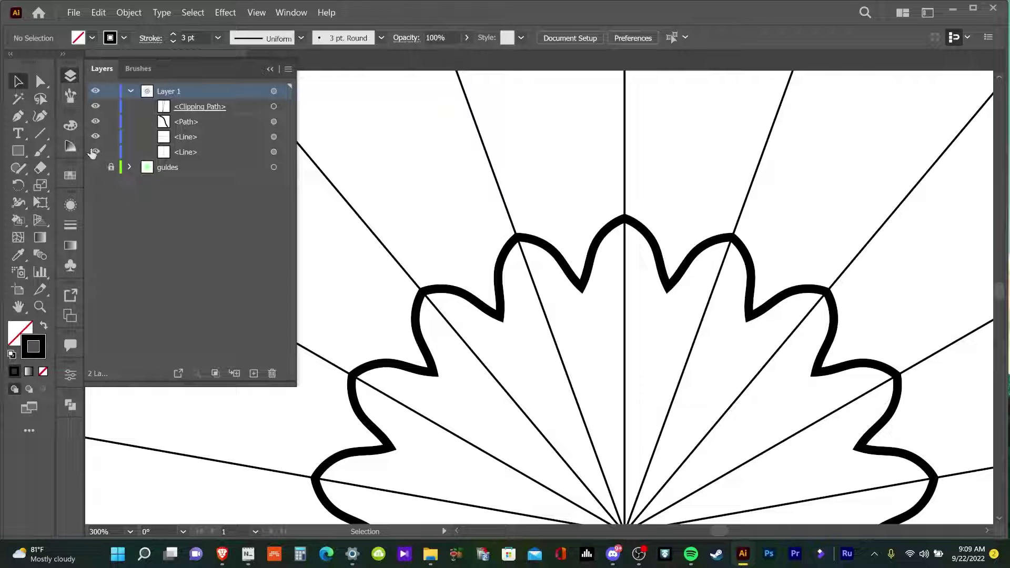
left_click(95, 152)
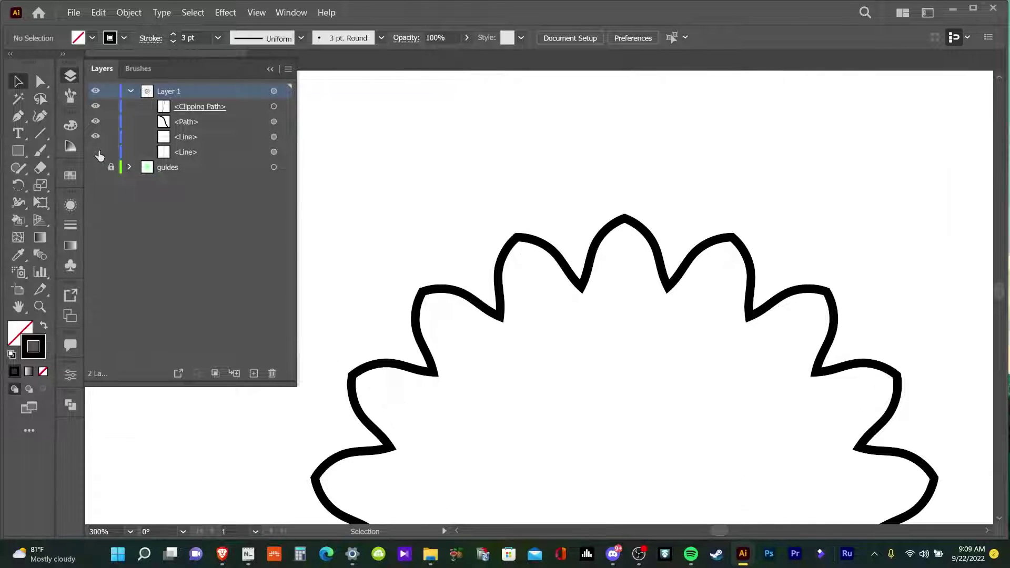
scroll(856, 308, "up", 1)
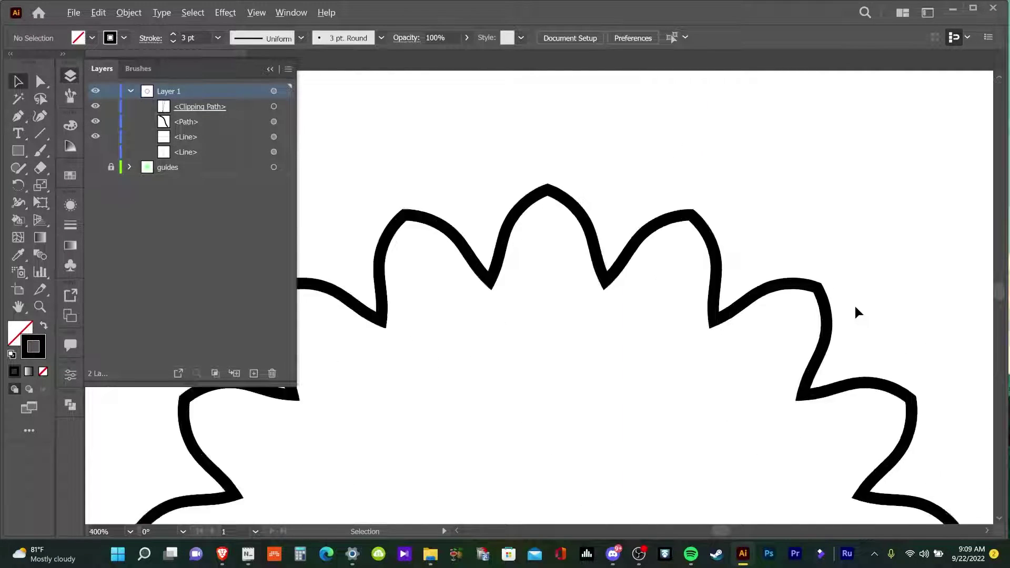
scroll(857, 308, "up", 1)
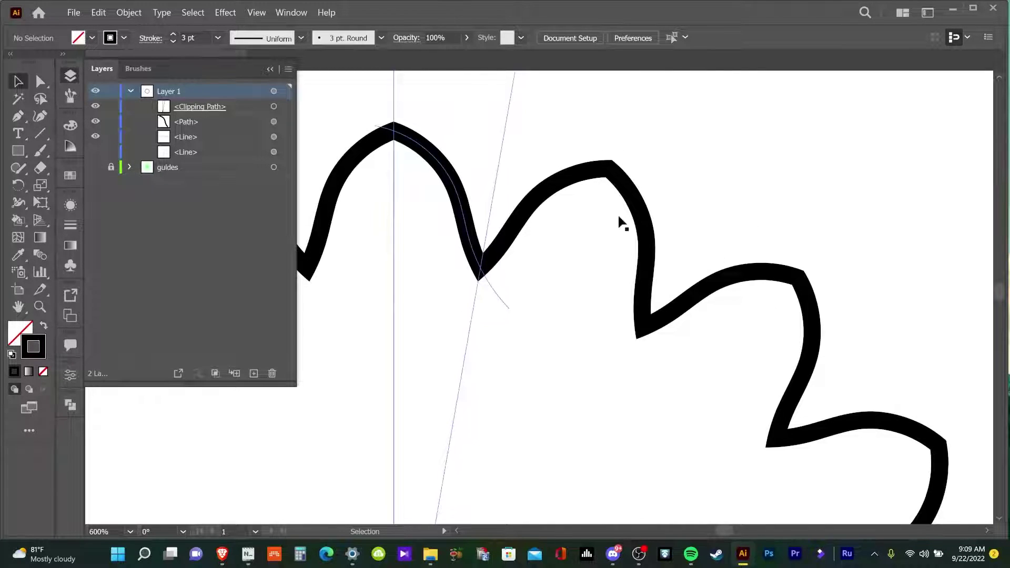
scroll(388, 274, "down", 3)
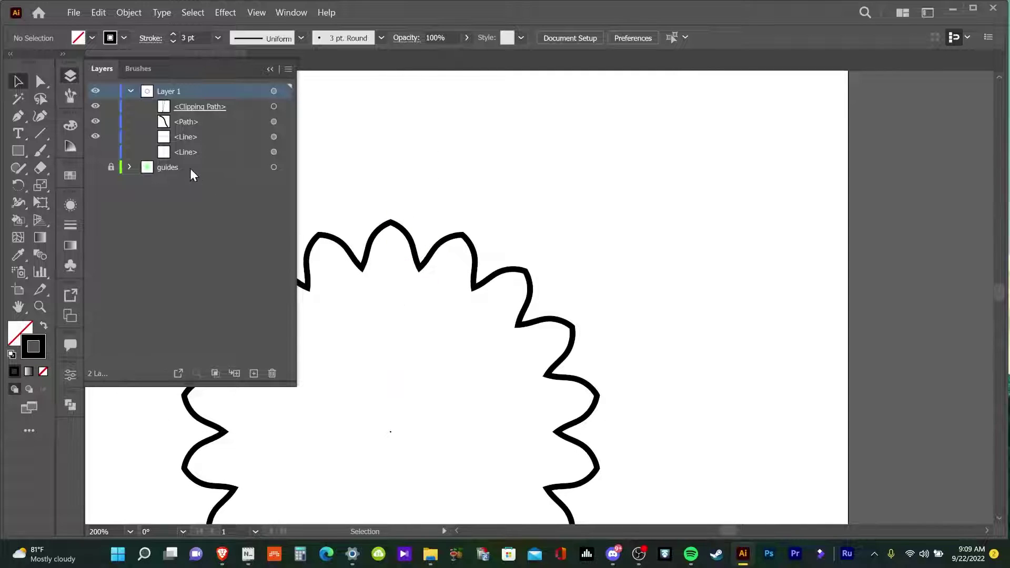
- Show the green guides again while keeping the radiating lines hidden
left_click(95, 168)
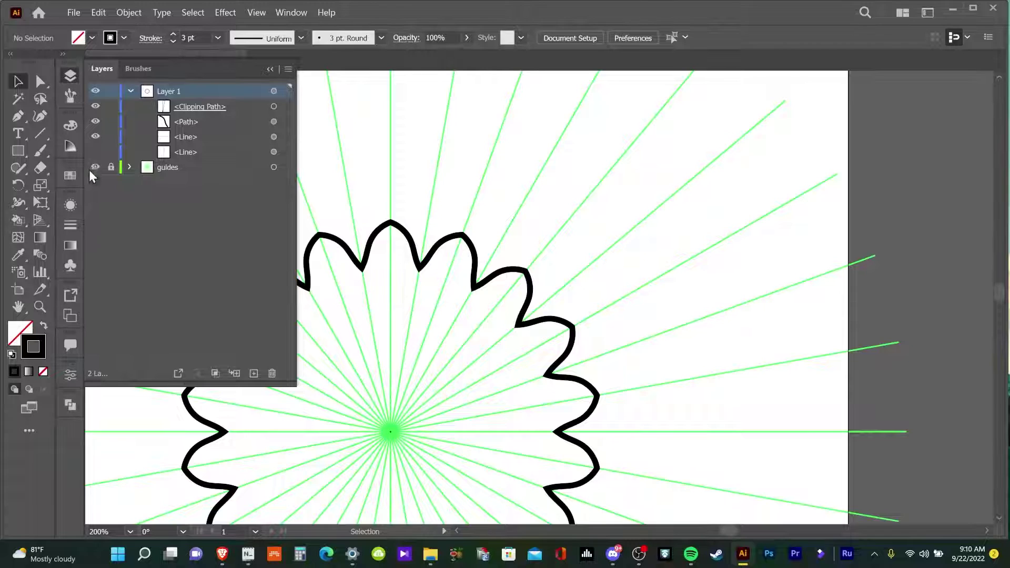
left_click(95, 152)
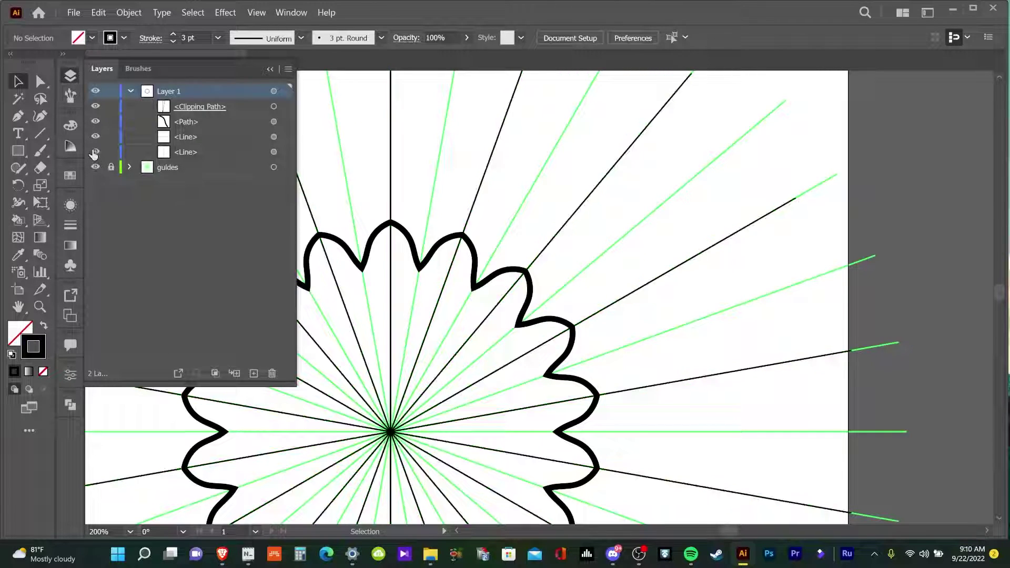
left_click(95, 151)
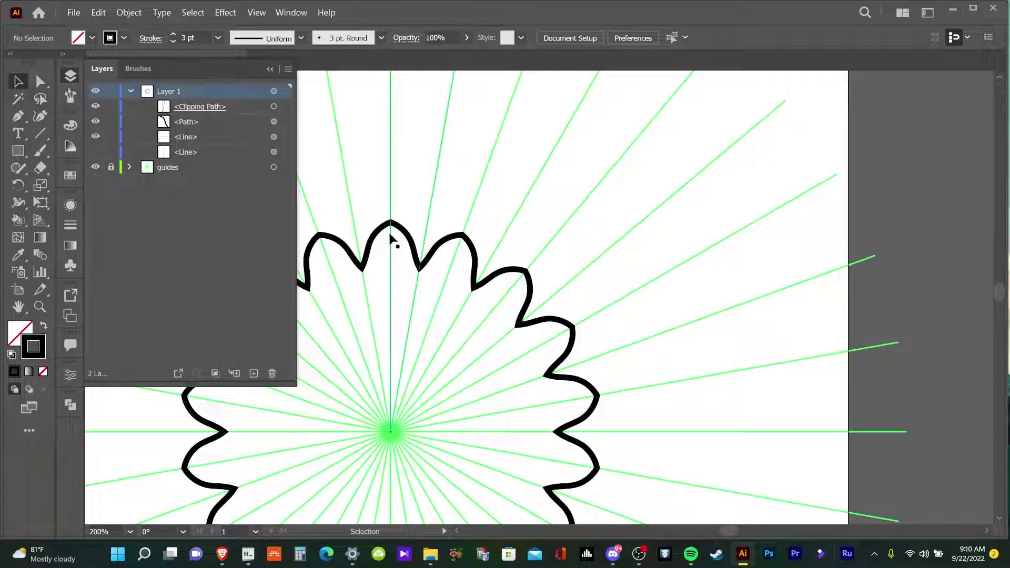
- Delete the flower outline <Path> from Layer 1
left_click_drag(409, 273, 505, 330)
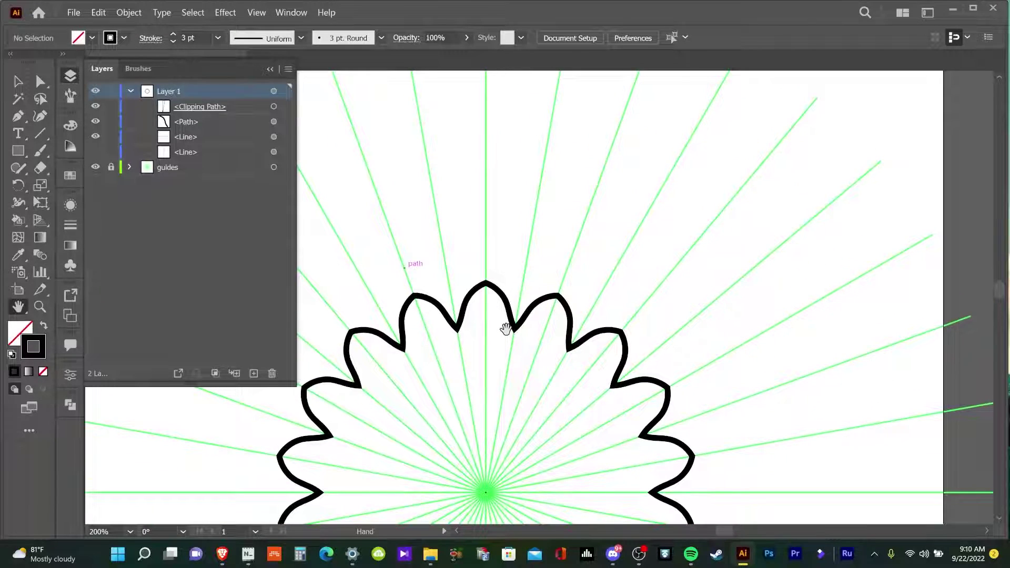
scroll(505, 331, "down", 1)
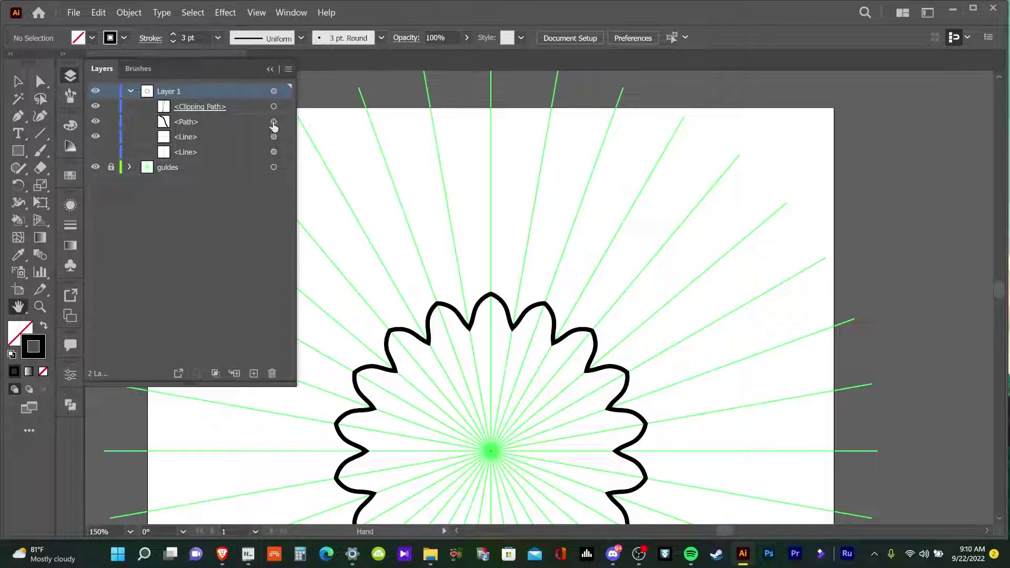
left_click(247, 122)
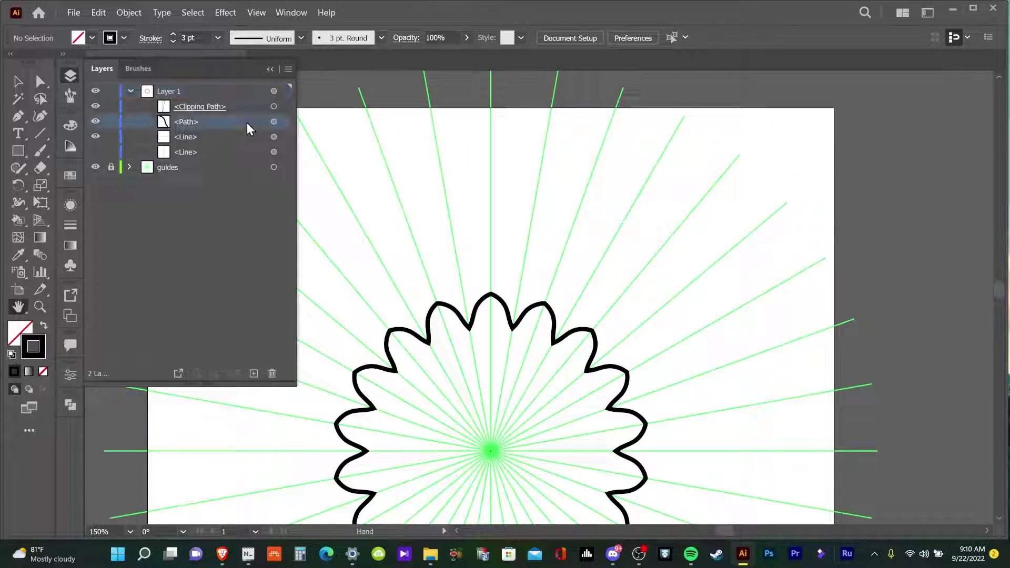
left_click(272, 374)
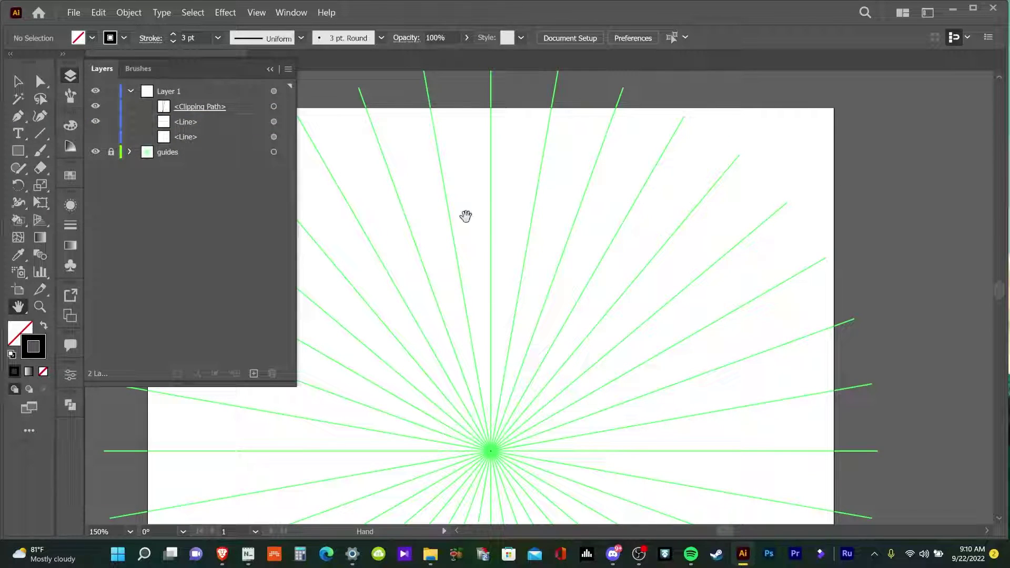
- With the Paintbrush, paint the star outline, inner wavy ring and first petals around the centre
key("b")
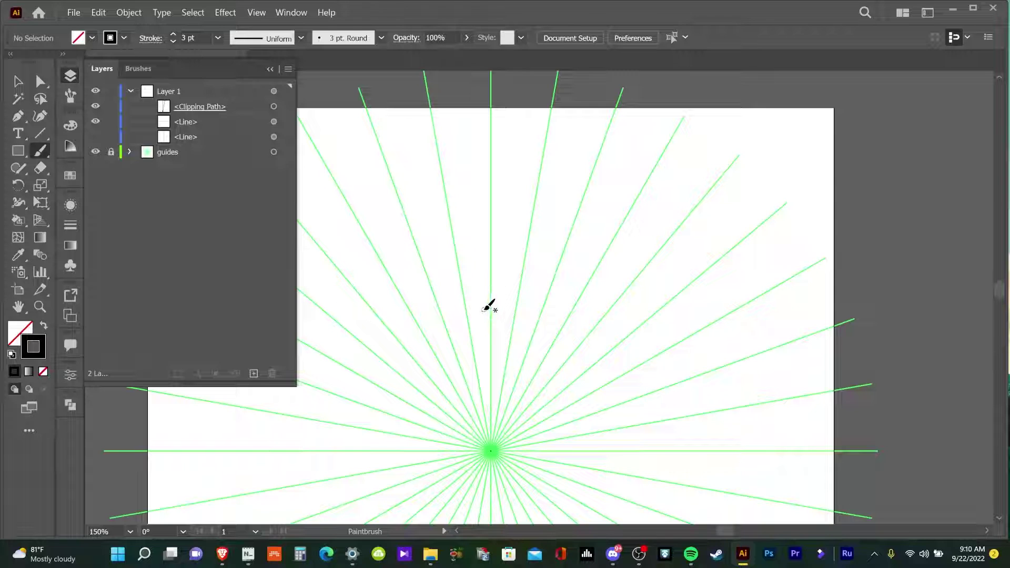
mouse_move(486, 309)
left_mouse_down()
mouse_move(506, 340)
mouse_move(515, 332)
left_mouse_up()
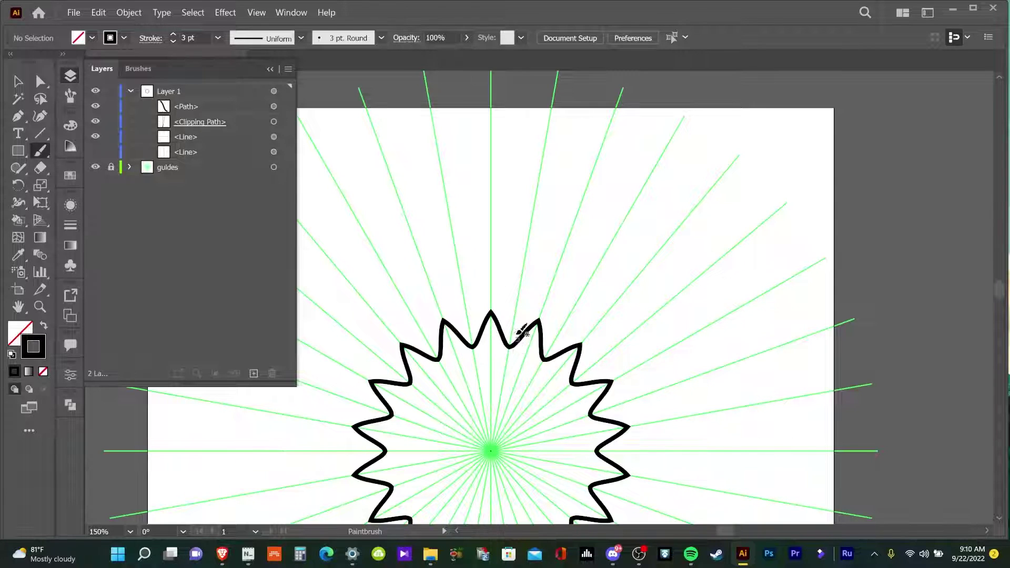
scroll(515, 331, "up", 1)
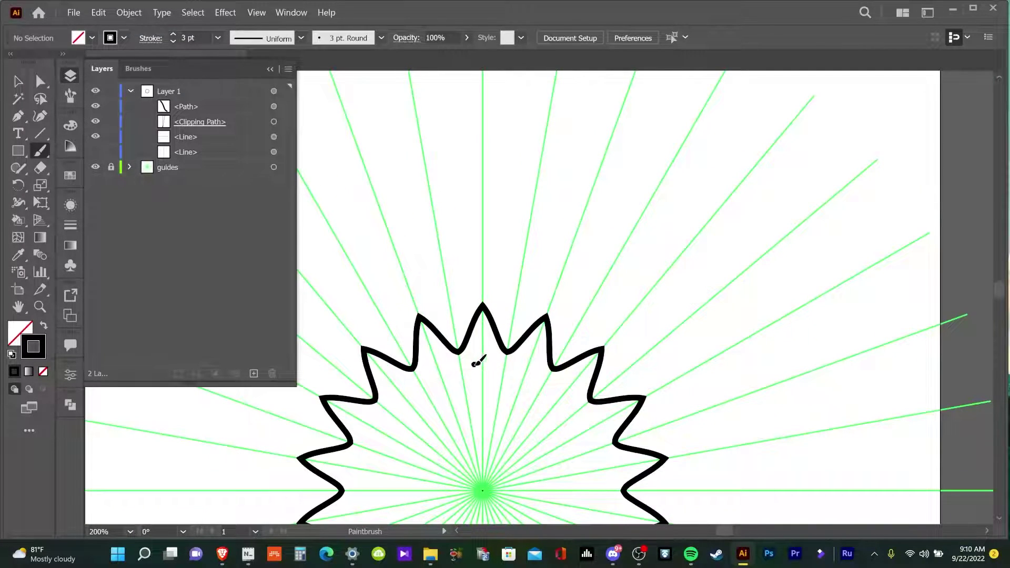
left_click_drag(479, 363, 513, 367)
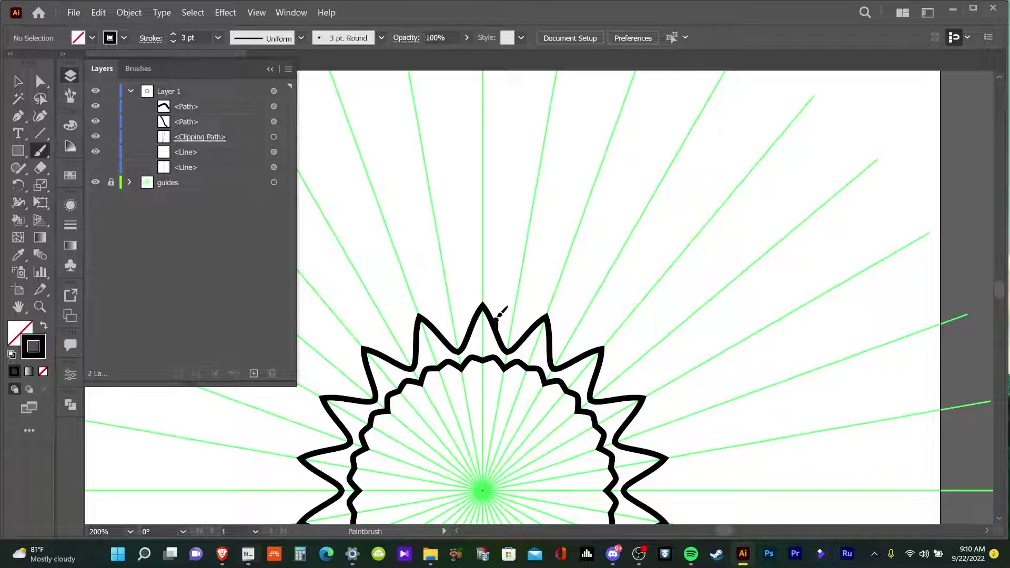
left_click_drag(499, 313, 517, 297)
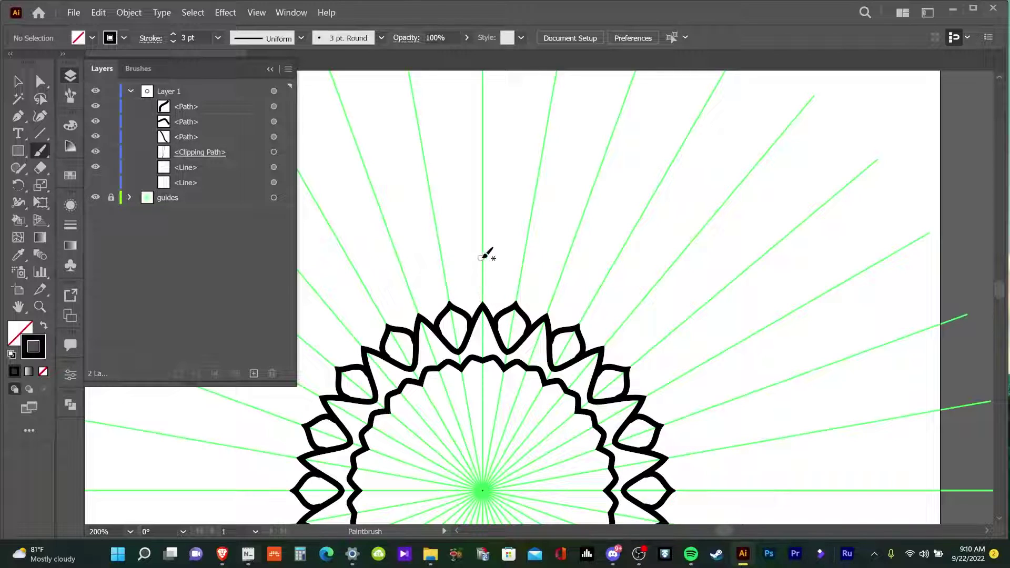
left_click_drag(481, 258, 511, 312)
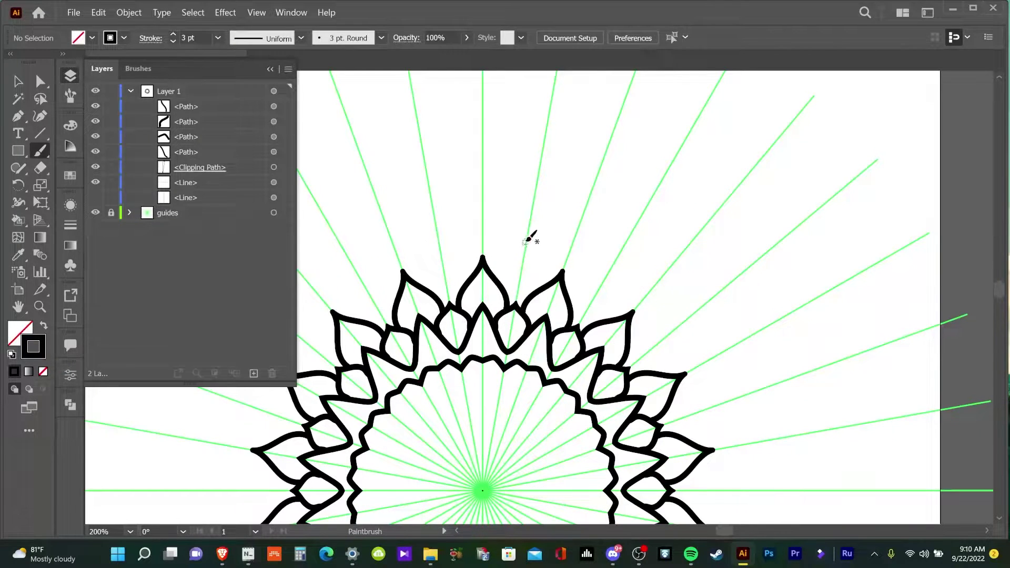
- Paint outer petal rings and small edge petals, undoing misfired strokes
left_click_drag(531, 246, 502, 275)
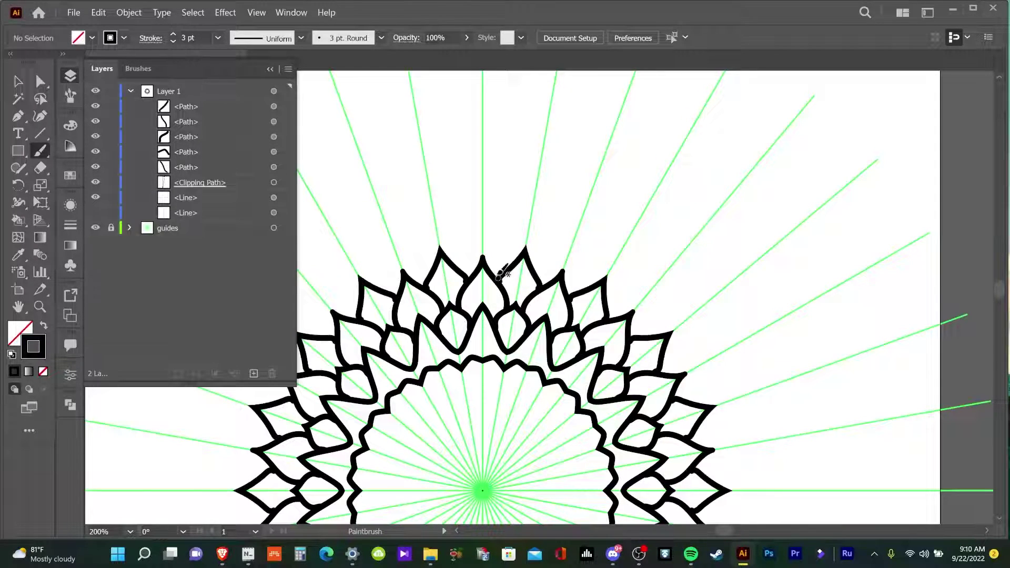
mouse_move(475, 201)
left_mouse_down()
mouse_move(503, 227)
mouse_move(507, 269)
left_mouse_up()
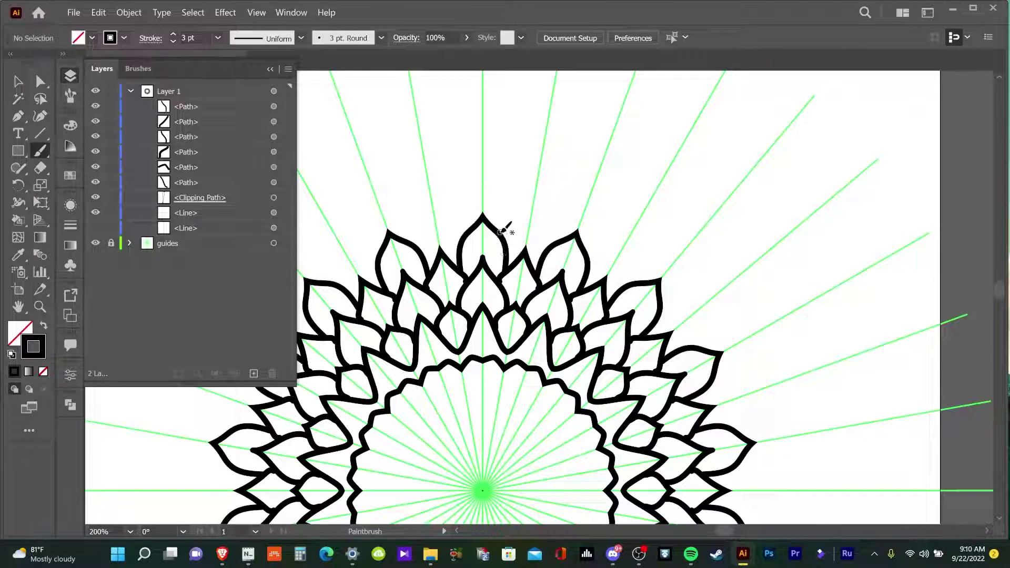
left_click_drag(505, 229, 554, 180)
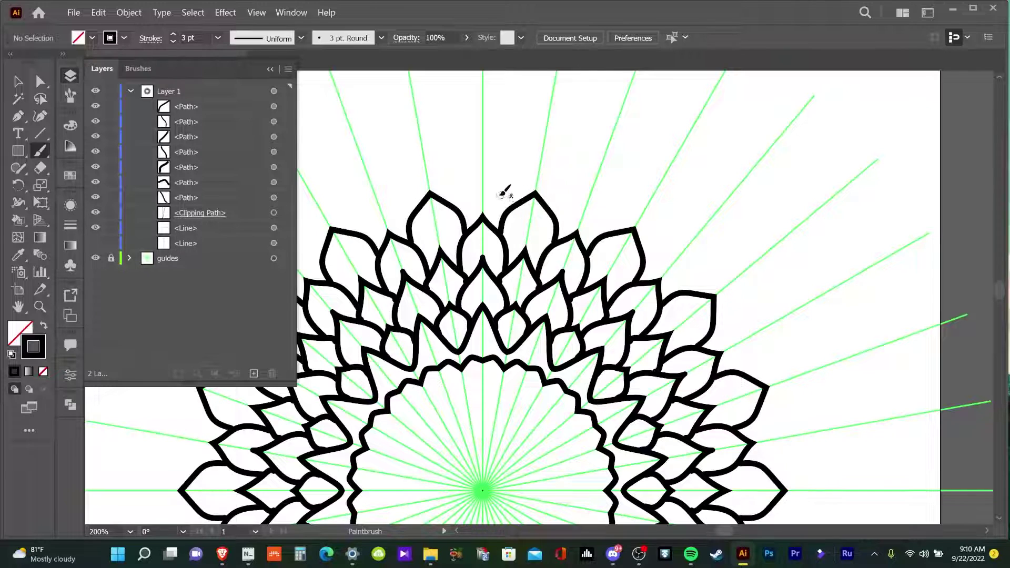
left_click_drag(483, 194, 537, 212)
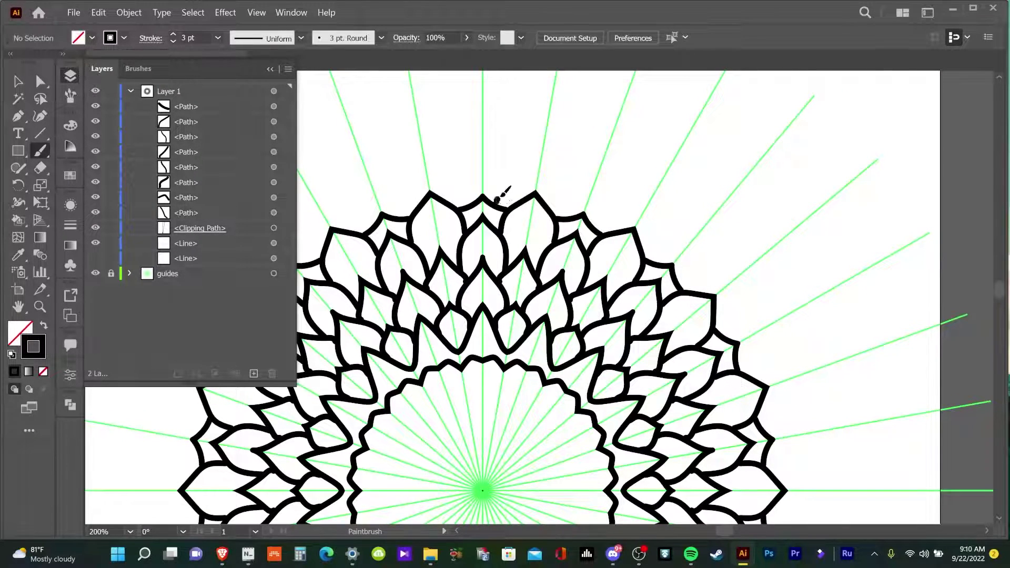
left_click_drag(533, 192, 530, 190)
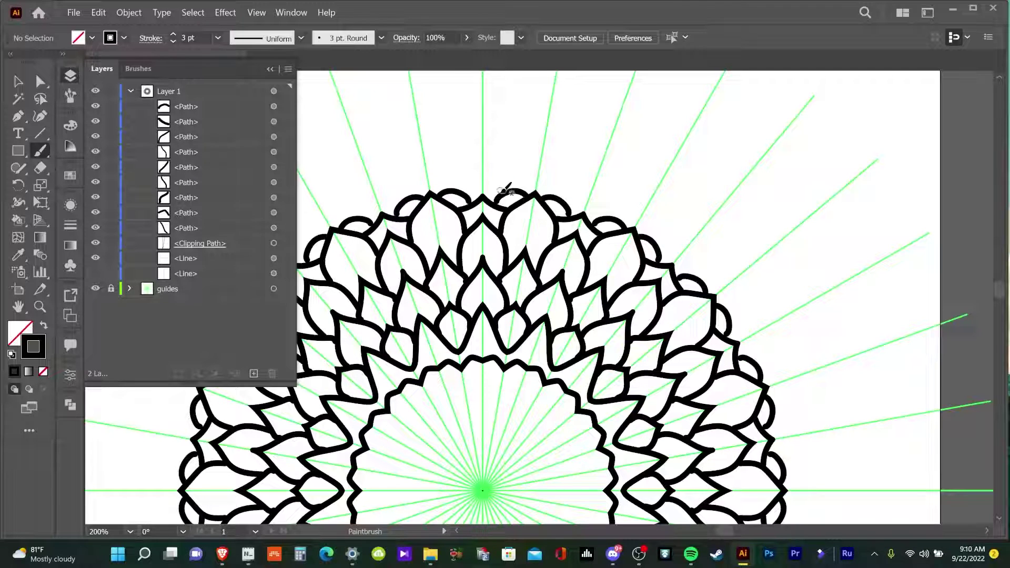
key("ctrl+z")
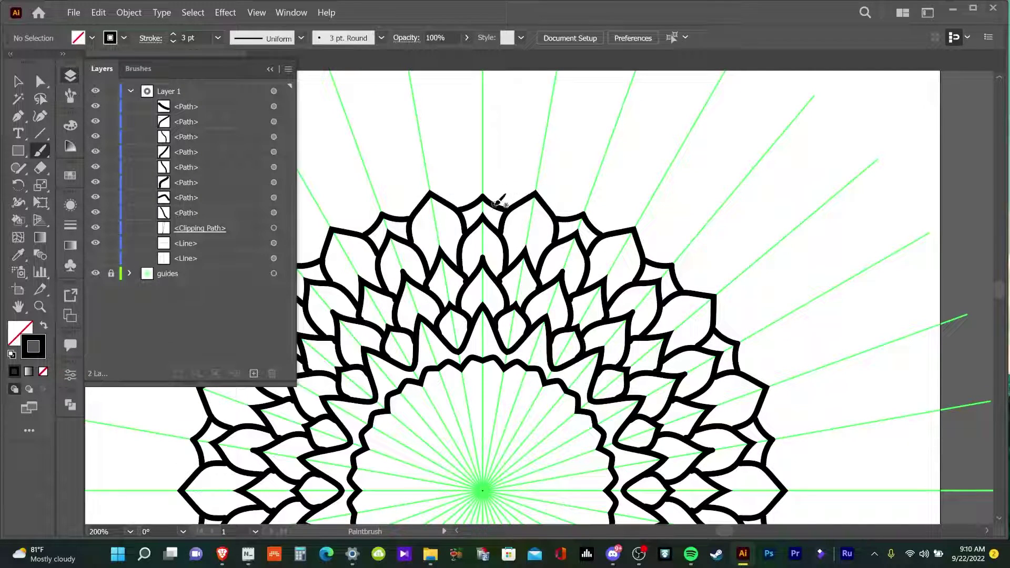
mouse_move(521, 197)
left_mouse_down()
mouse_move(549, 158)
mouse_move(505, 183)
mouse_move(470, 138)
left_mouse_up()
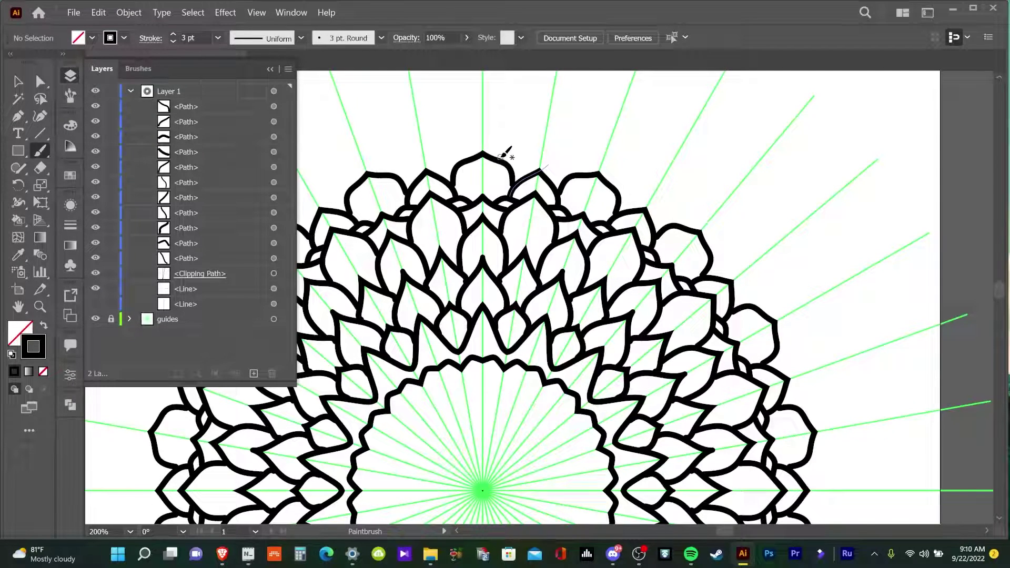
mouse_move(476, 99)
left_mouse_down()
mouse_move(518, 130)
mouse_move(531, 176)
mouse_move(569, 161)
mouse_move(545, 147)
mouse_move(559, 108)
mouse_move(546, 125)
left_mouse_up()
key("ctrl+z")
key("ctrl+z")
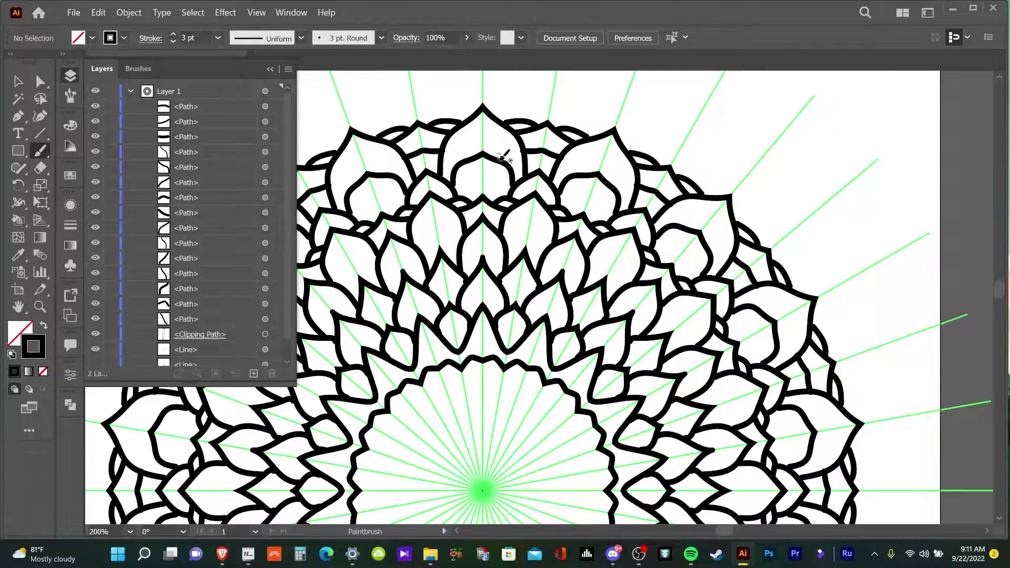
scroll(512, 130, "down", 1)
scroll(493, 172, "down", 2)
scroll(497, 181, "up", 1)
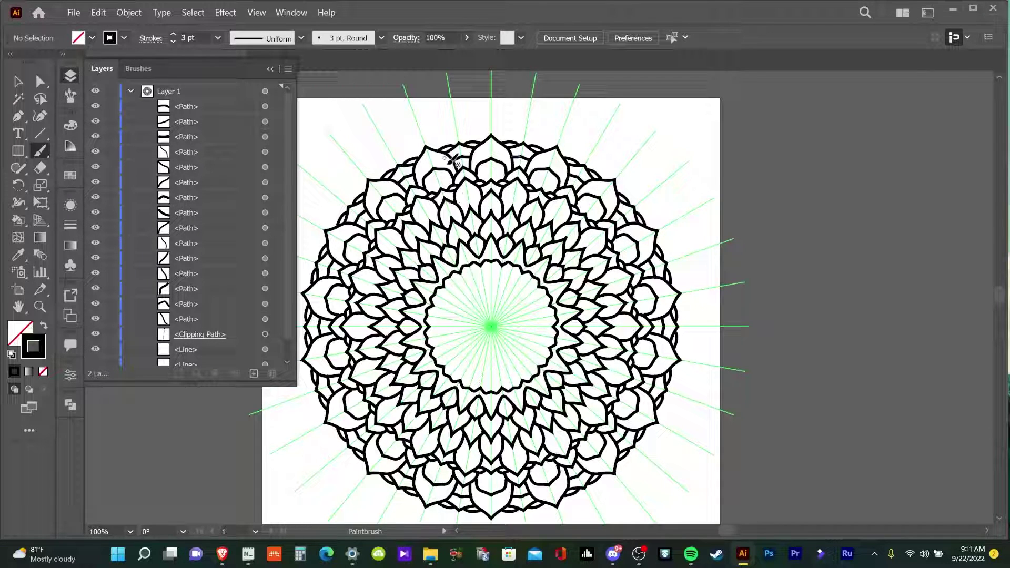
- Select all of Layer 1's artwork and expand its path list
left_click(131, 91)
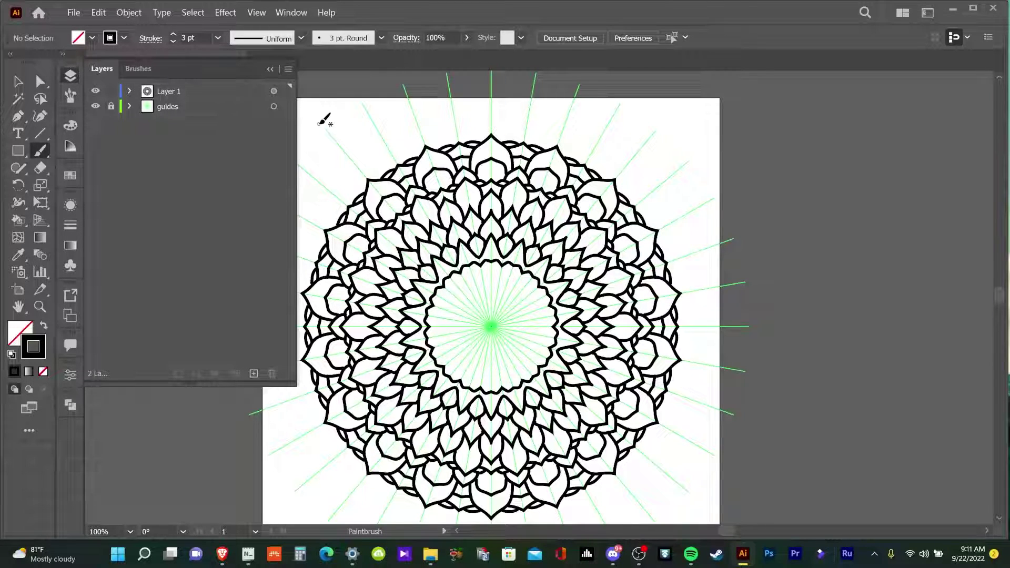
key("v")
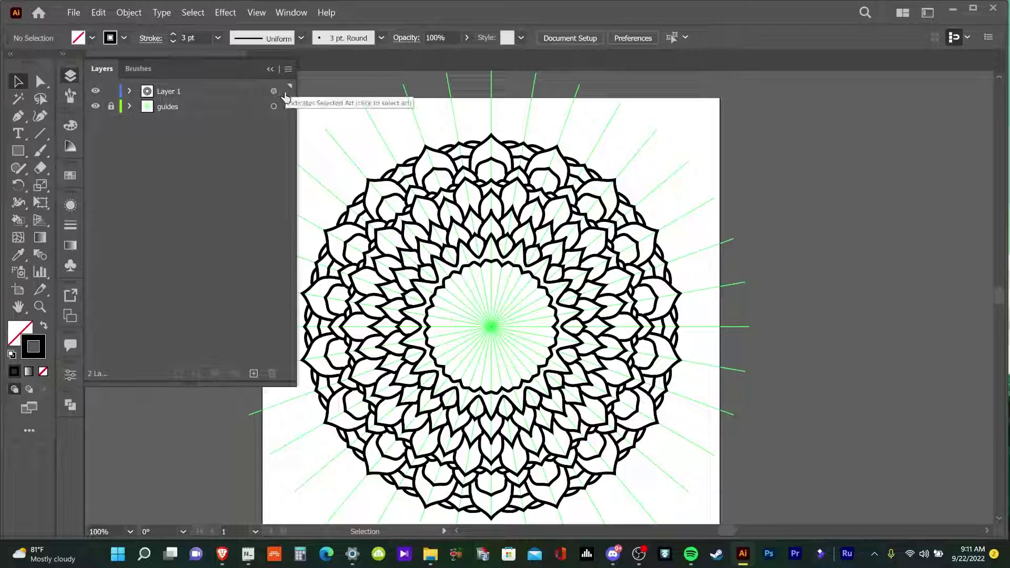
left_click(284, 92)
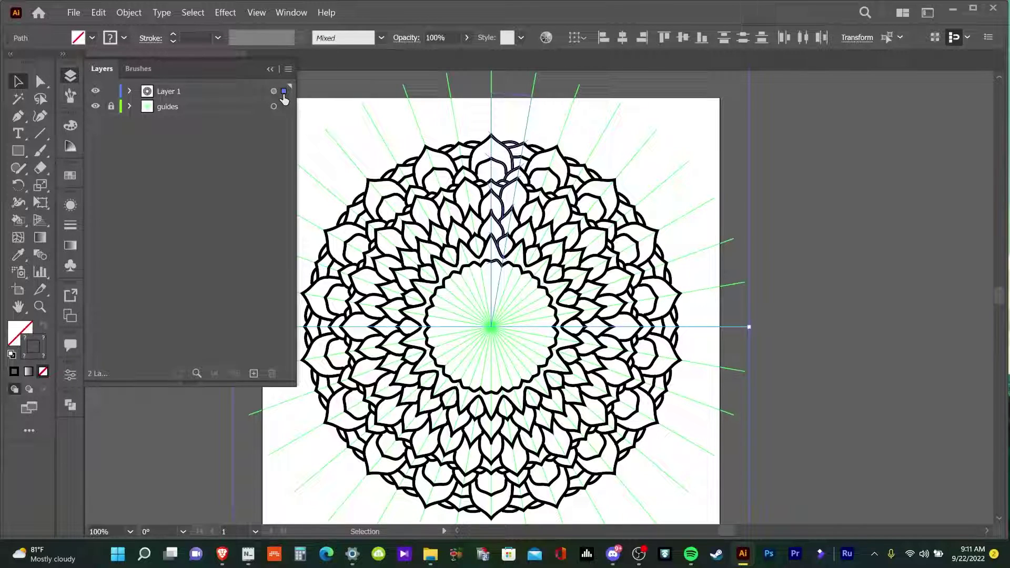
left_click(130, 92)
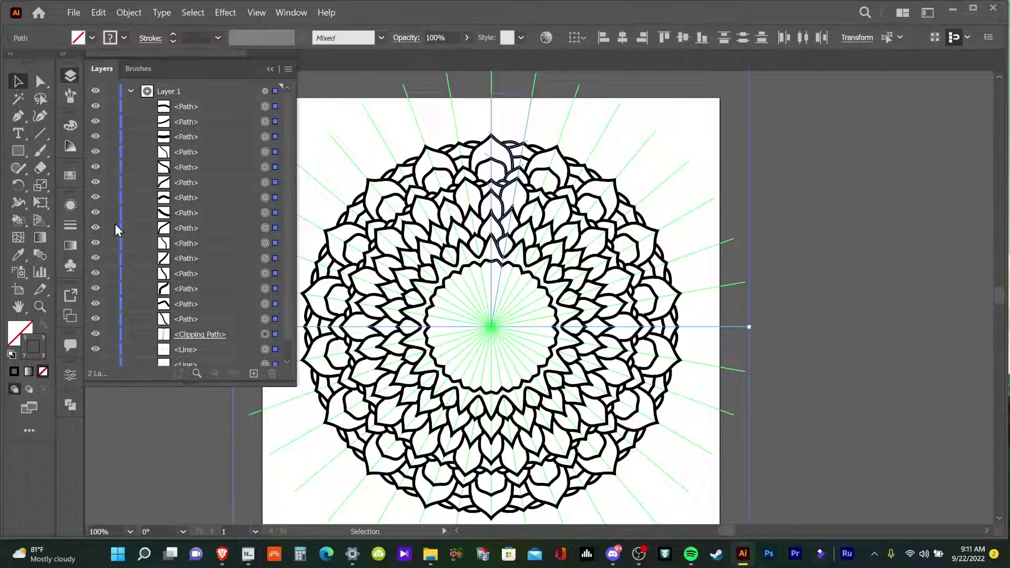
scroll(115, 224, "down", 1)
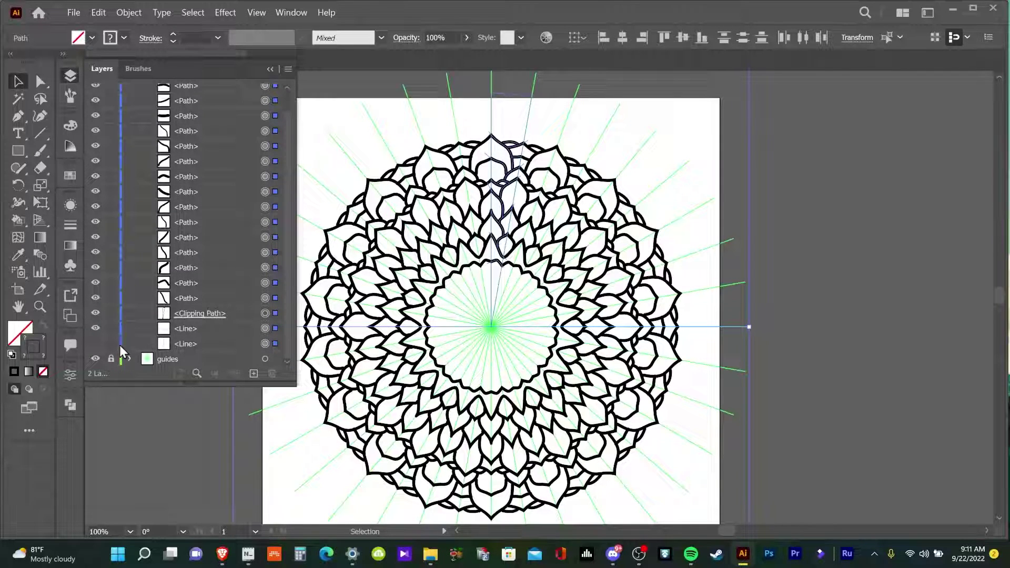
- Make the radial lines visible and remove the stroke from both
left_click(95, 343)
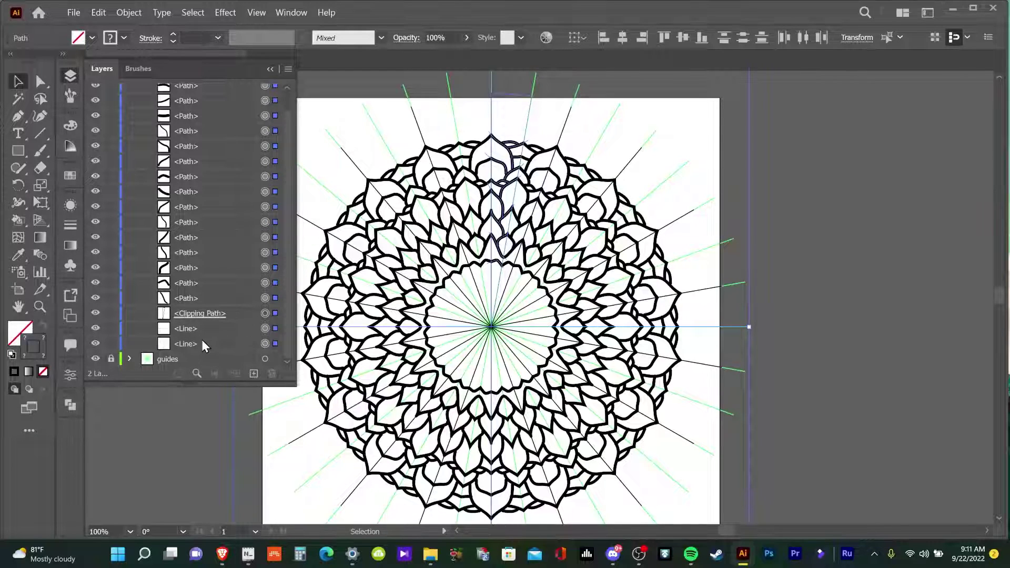
left_click(266, 329)
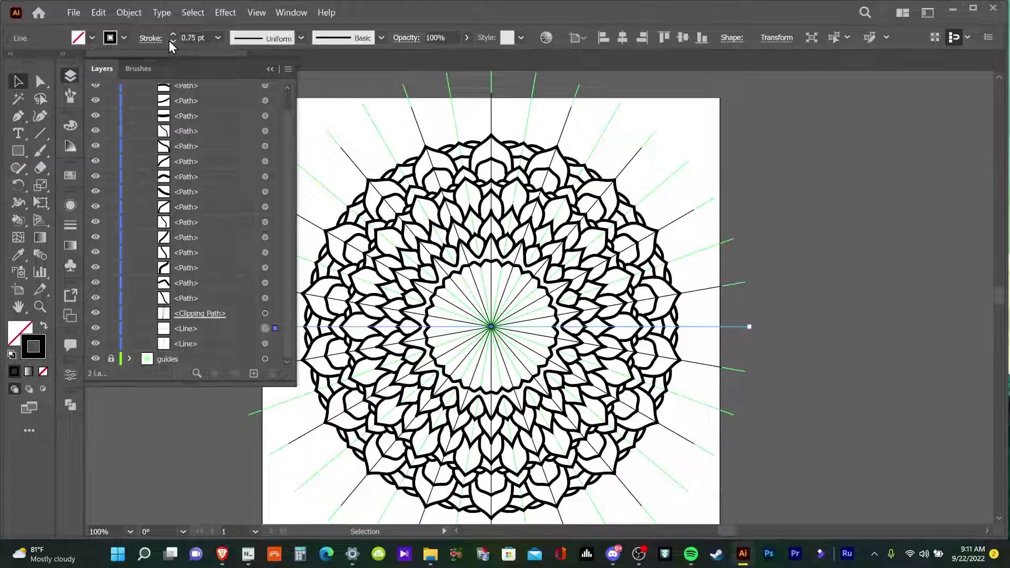
key("slash")
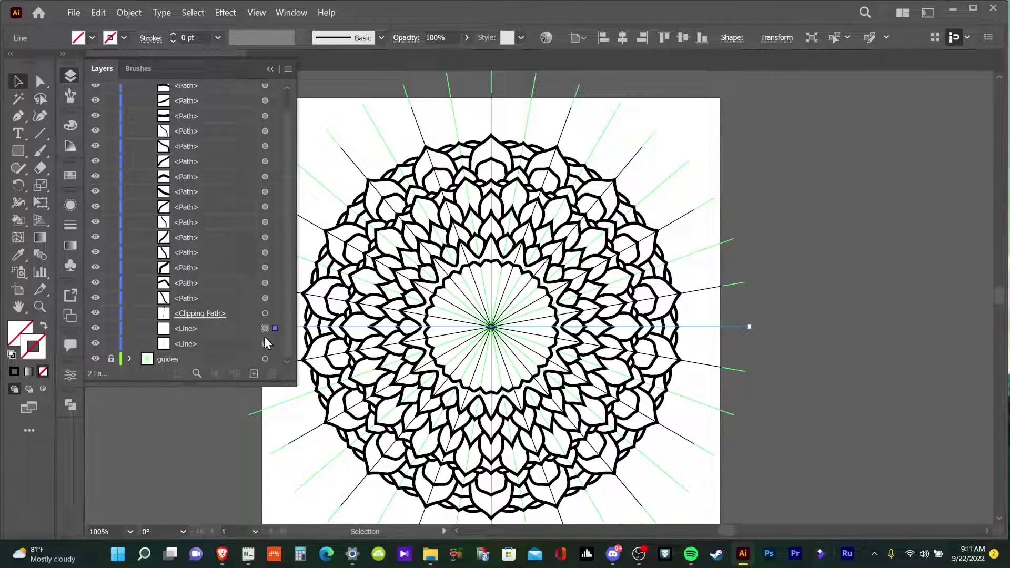
left_click(266, 345)
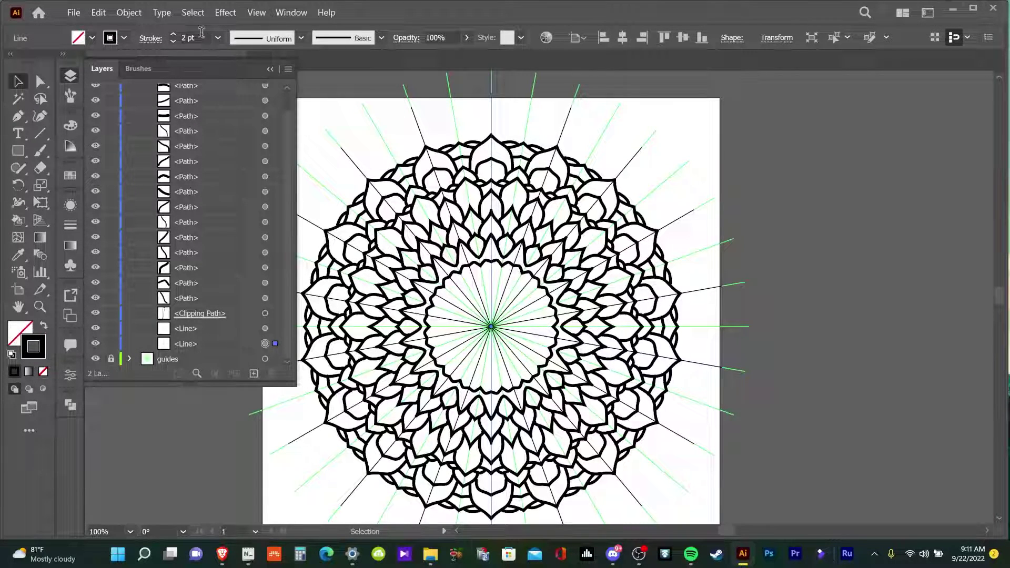
left_click(173, 40)
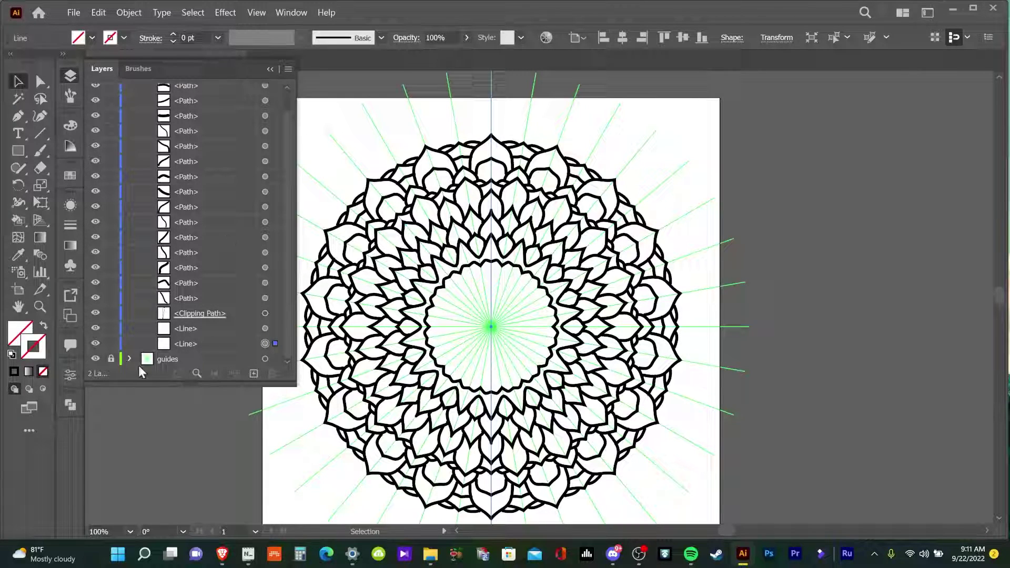
- Lock both radial lines and the clipping path, and hide the green guides
left_click(110, 344)
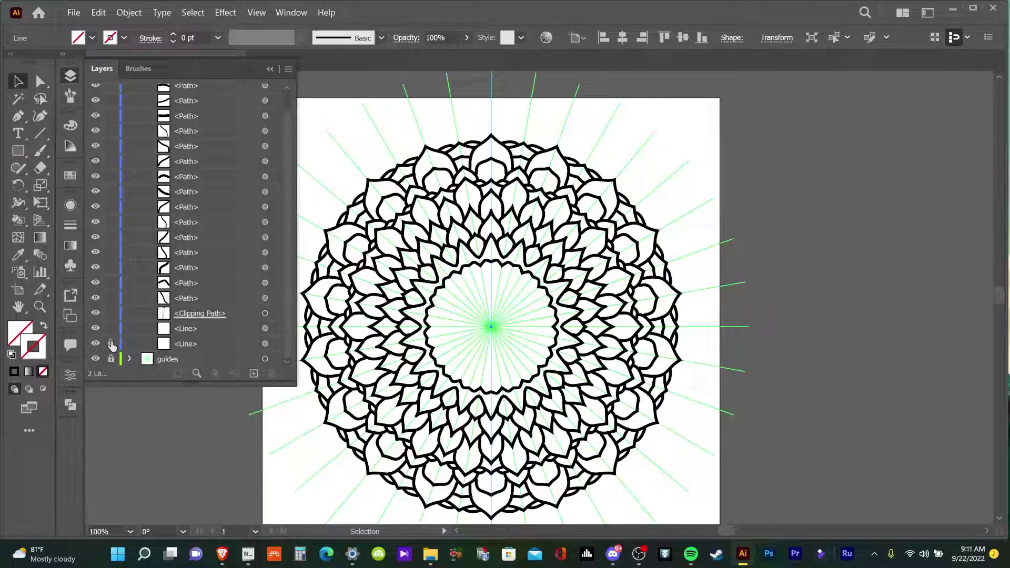
left_click(111, 313)
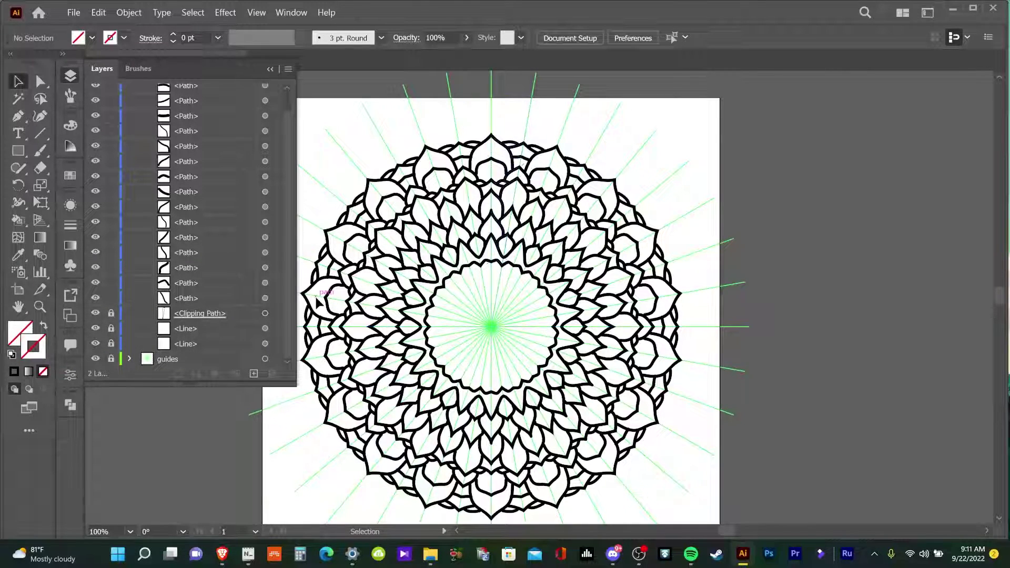
left_click(96, 359)
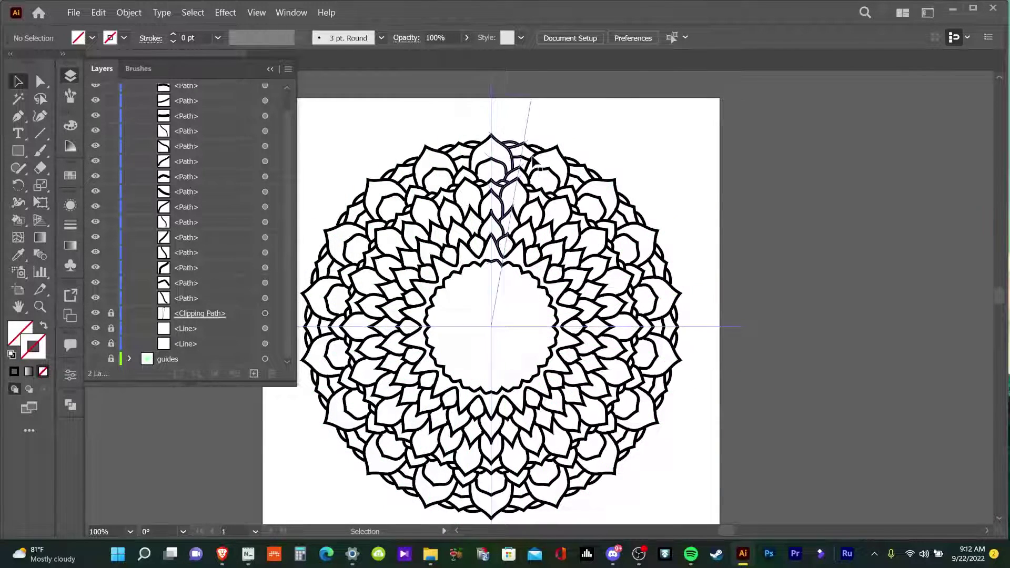
scroll(534, 162, "up", 3, "alt")
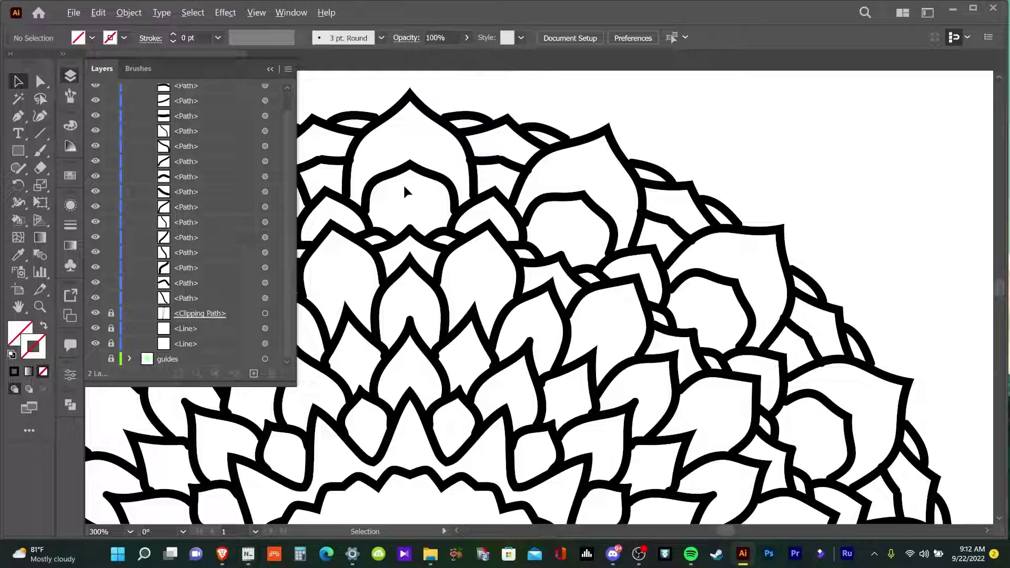
scroll(404, 192, "up", 3)
scroll(403, 192, "up", 2)
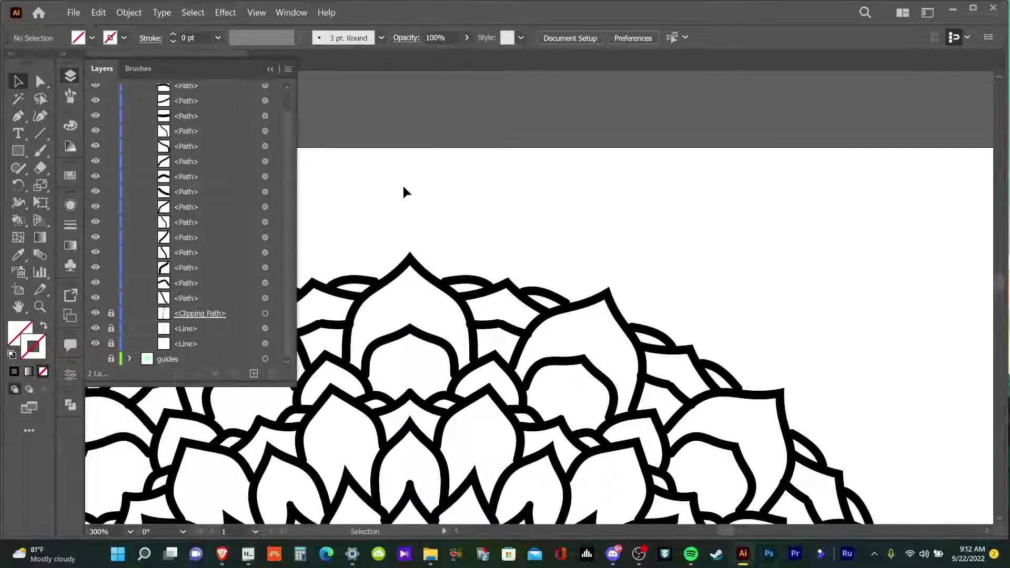
- Show the green guides and paint a thin curved petal above the artwork
left_click(95, 360)
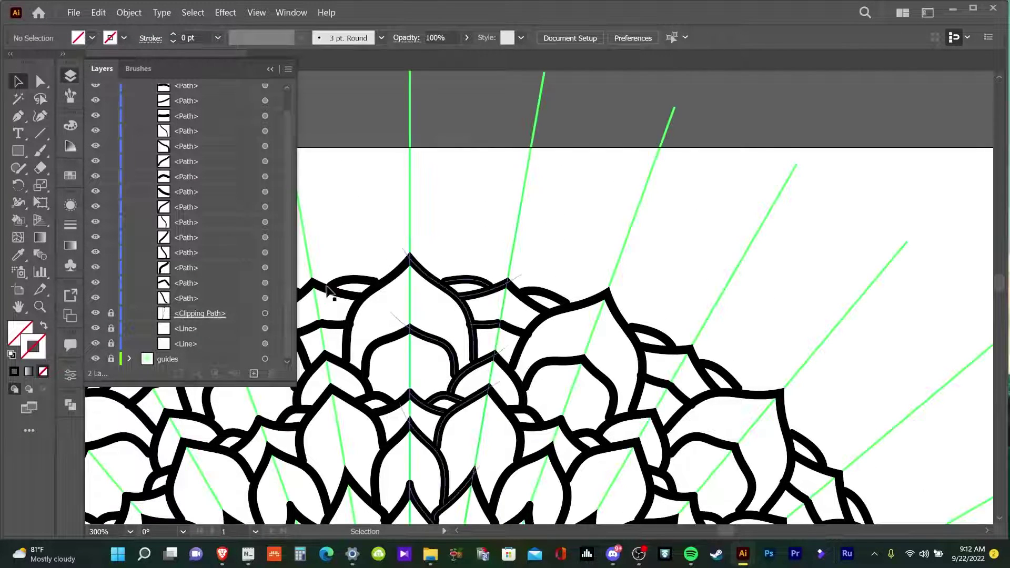
key("b")
left_click_drag(403, 192, 473, 277)
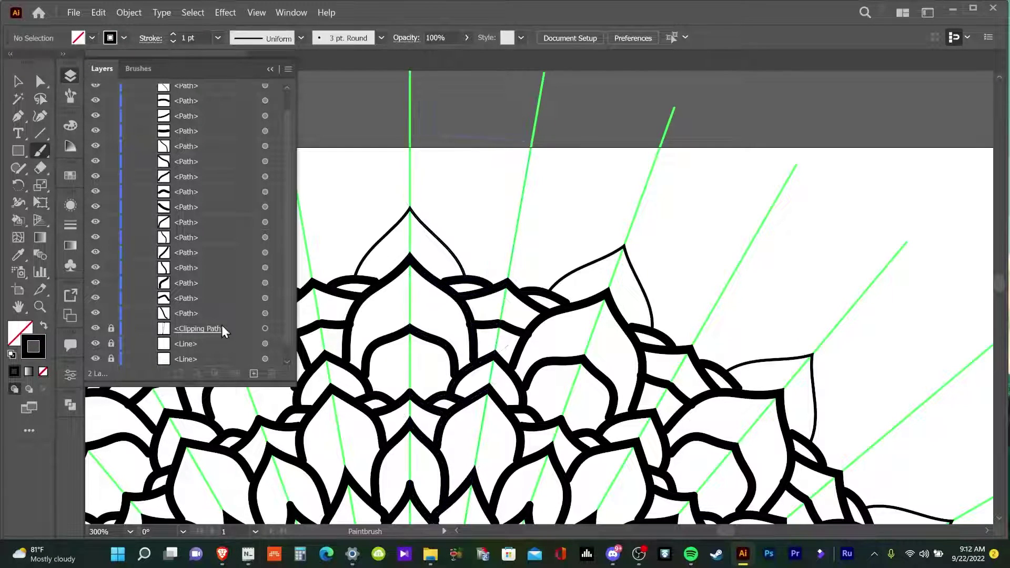
scroll(109, 335, "down", 1)
- Toggle the guides off and back on, then zoom out and frame the mandala's top
left_click(96, 360)
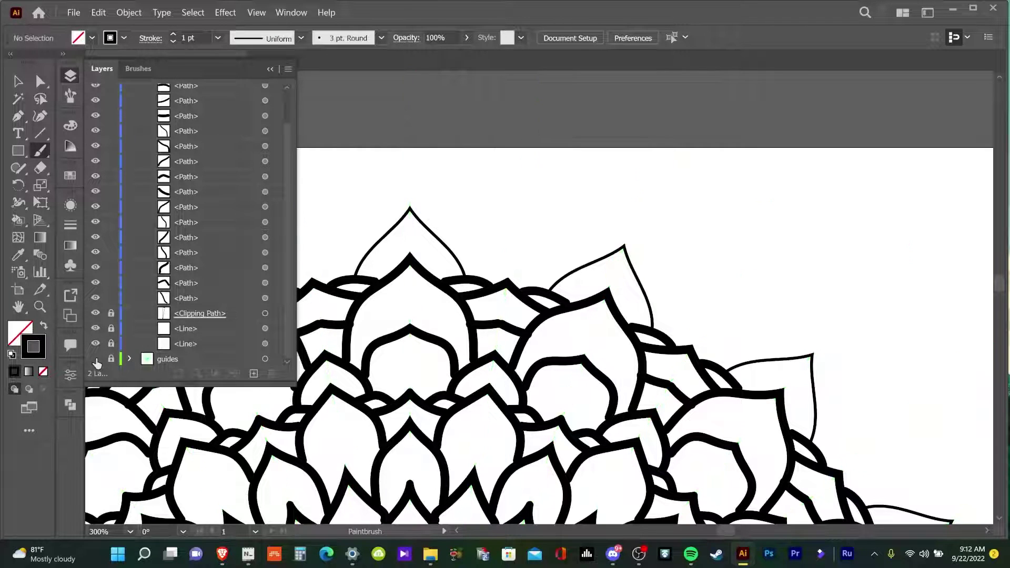
left_click(96, 359)
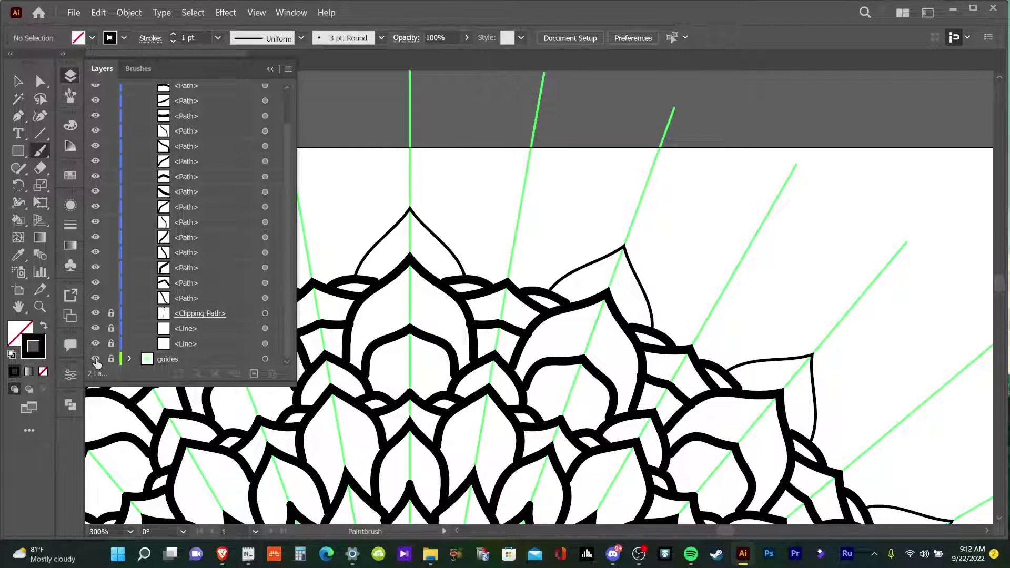
key("ctrl+semicolon")
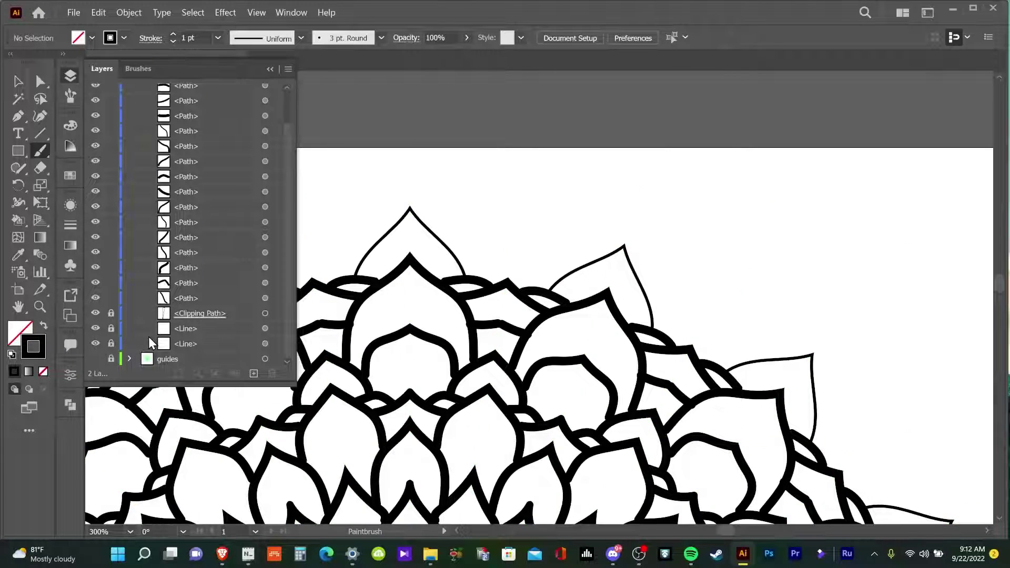
key("ctrl+z")
key("ctrl+minus")
key("ctrl+minus")
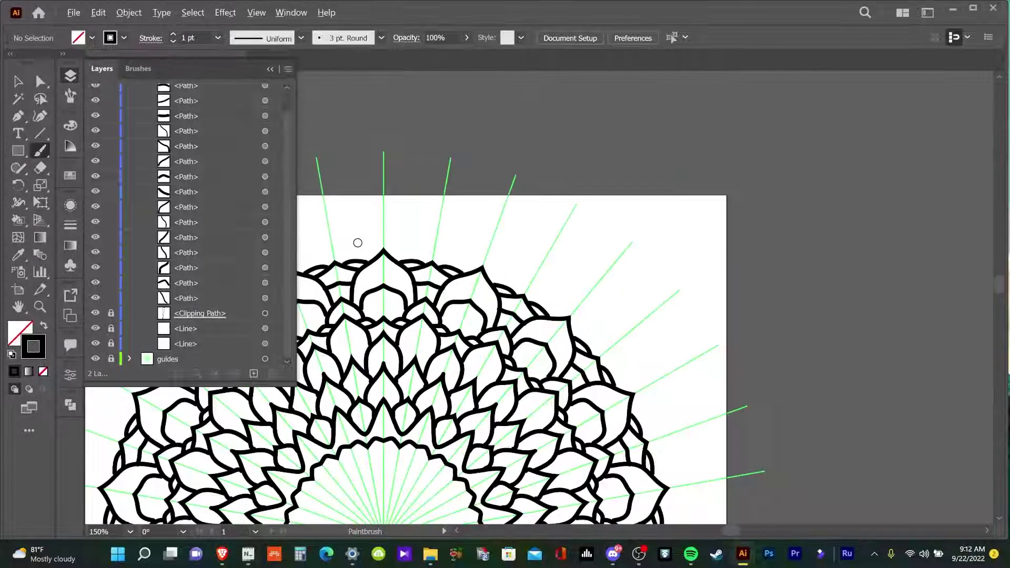
scroll(399, 387, "up", 1)
scroll(398, 386, "down", 4)
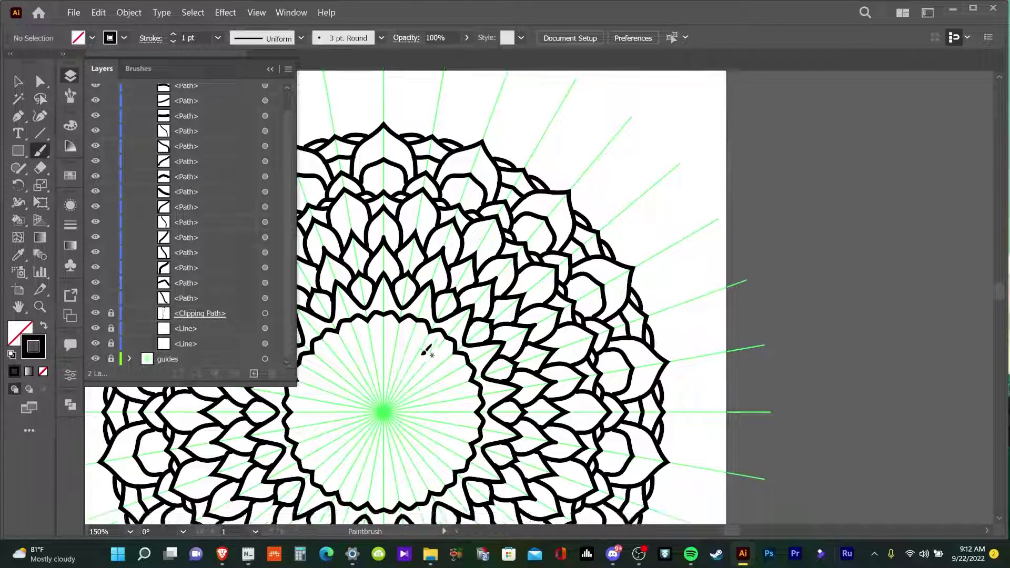
key("space")
left_click_drag(431, 361, 492, 442)
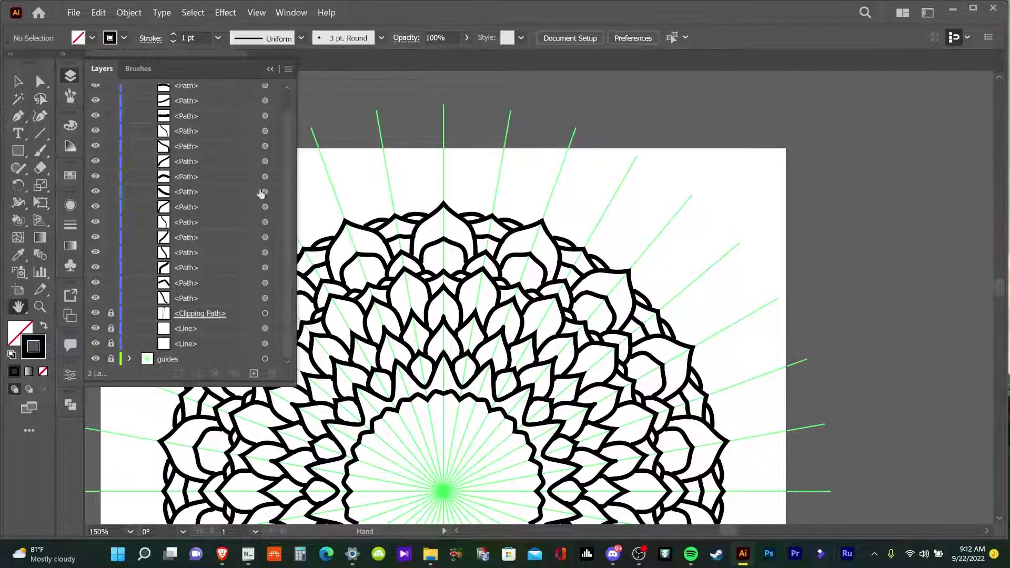
scroll(114, 261, "up", 2)
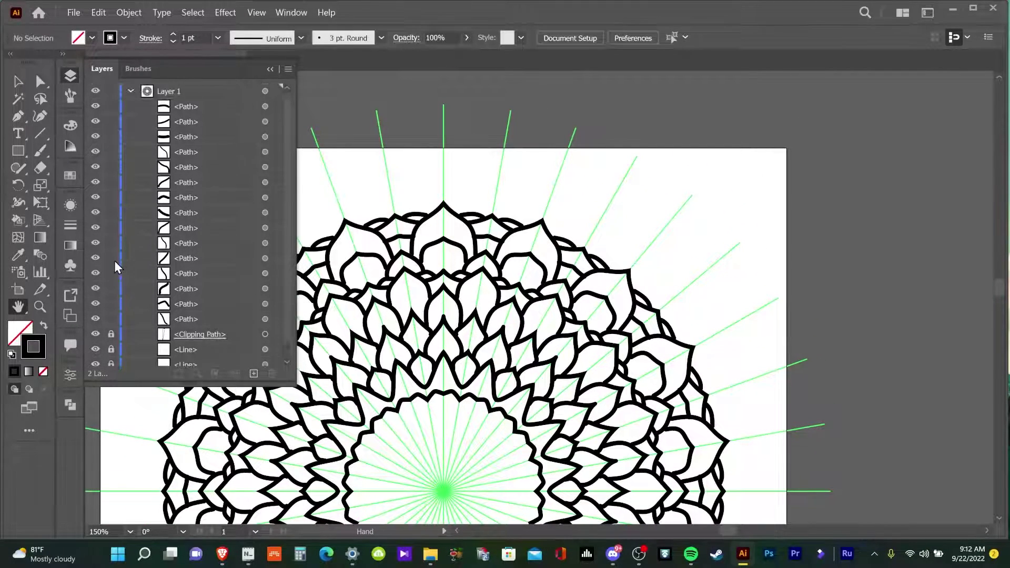
- Select all Layer 1 artwork, expand its brush strokes into fills, and show Pathfinder
left_click(130, 91)
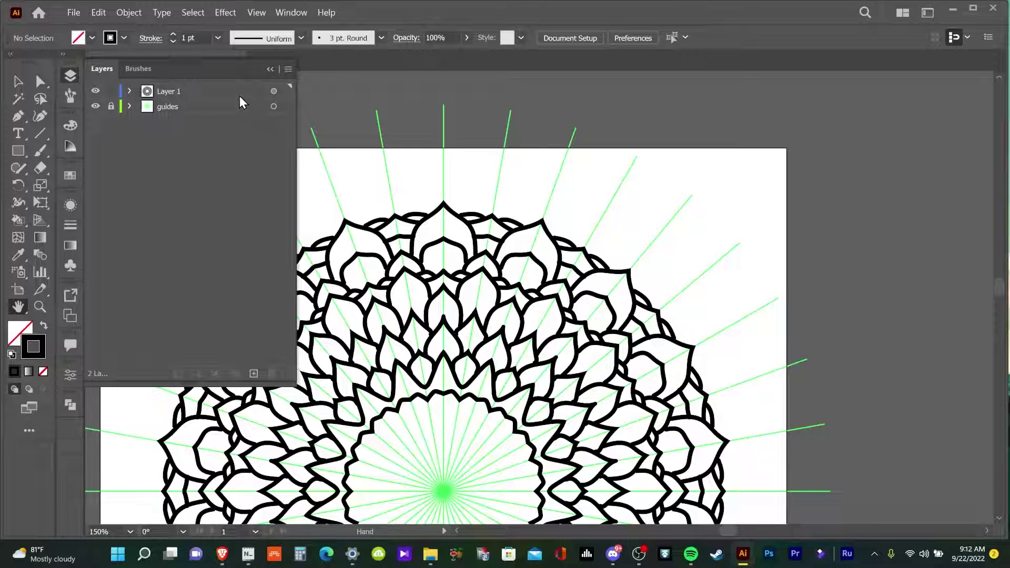
left_click(274, 91)
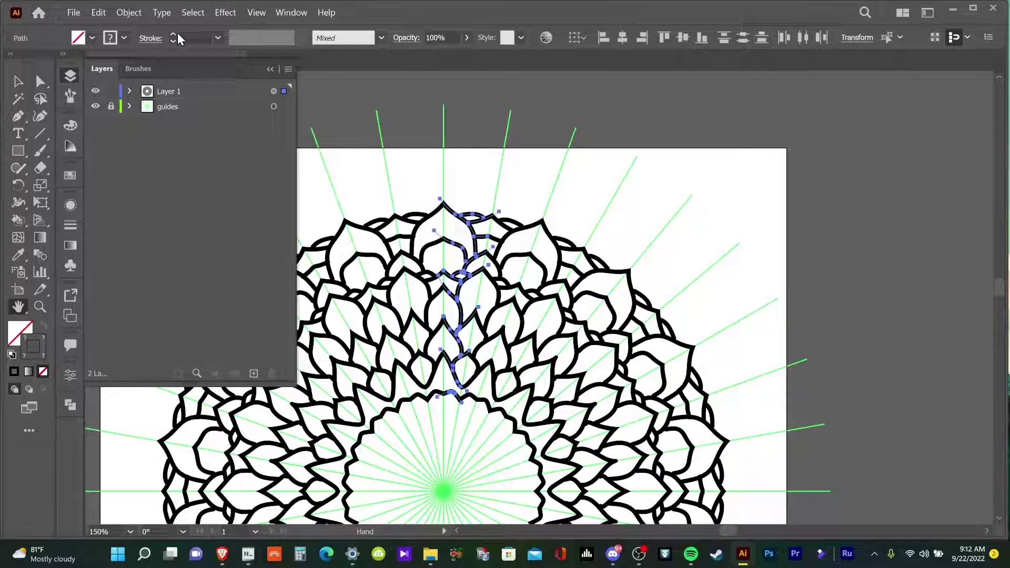
left_click(130, 13)
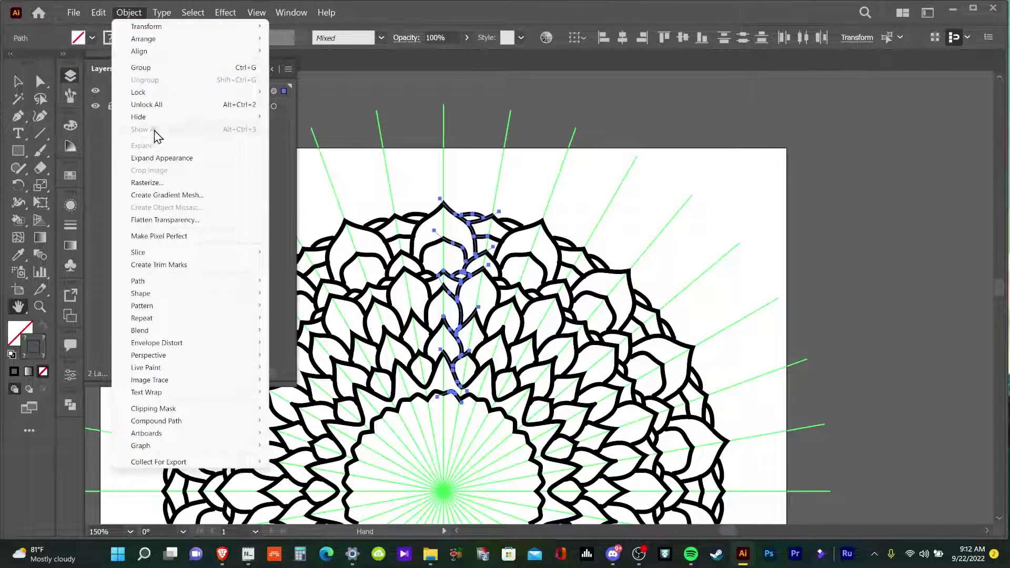
left_click(162, 158)
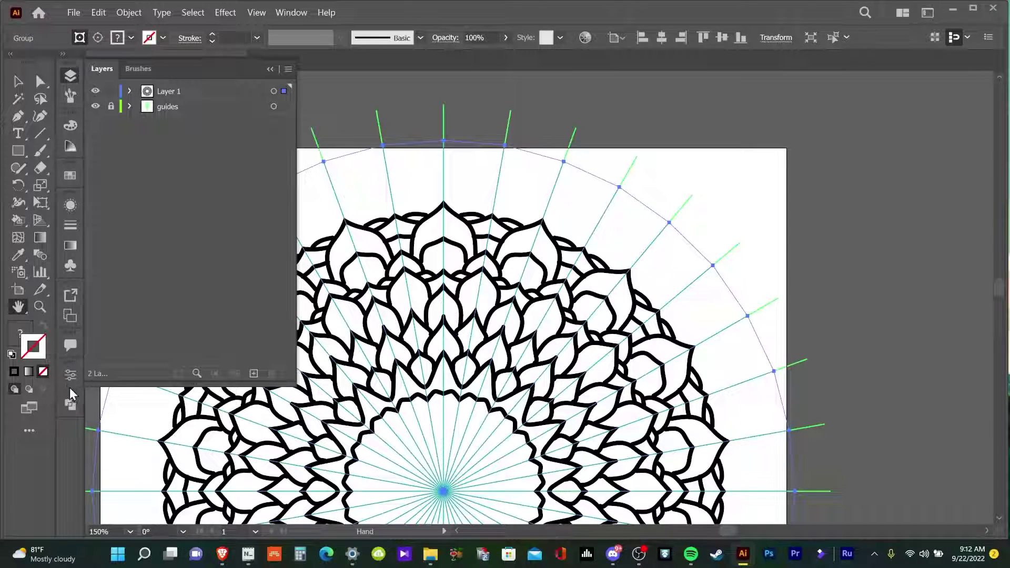
left_click(69, 404)
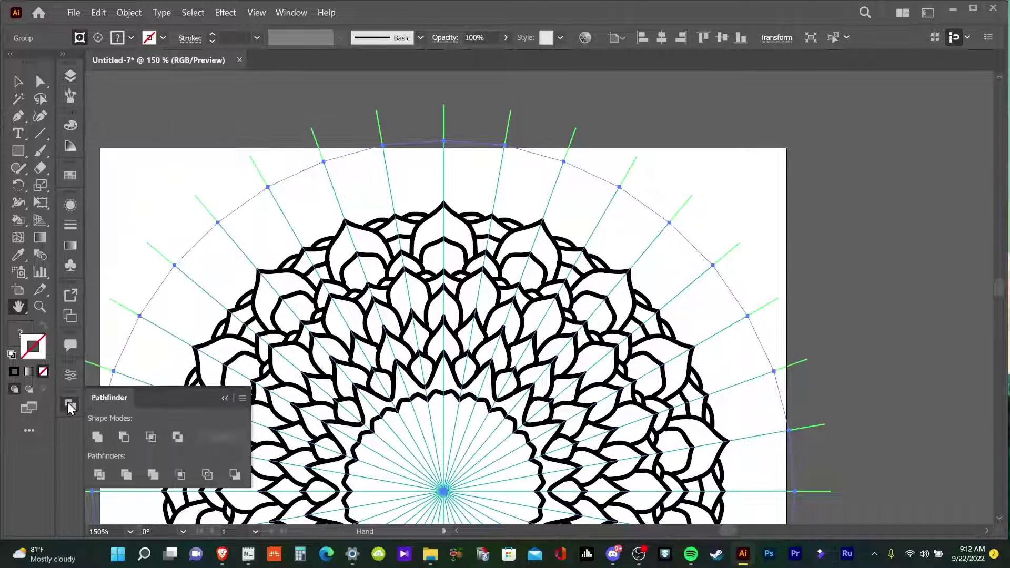
- Apply Pathfinder Divide to the expanded petal mandala, then deselect everything
left_click(99, 475)
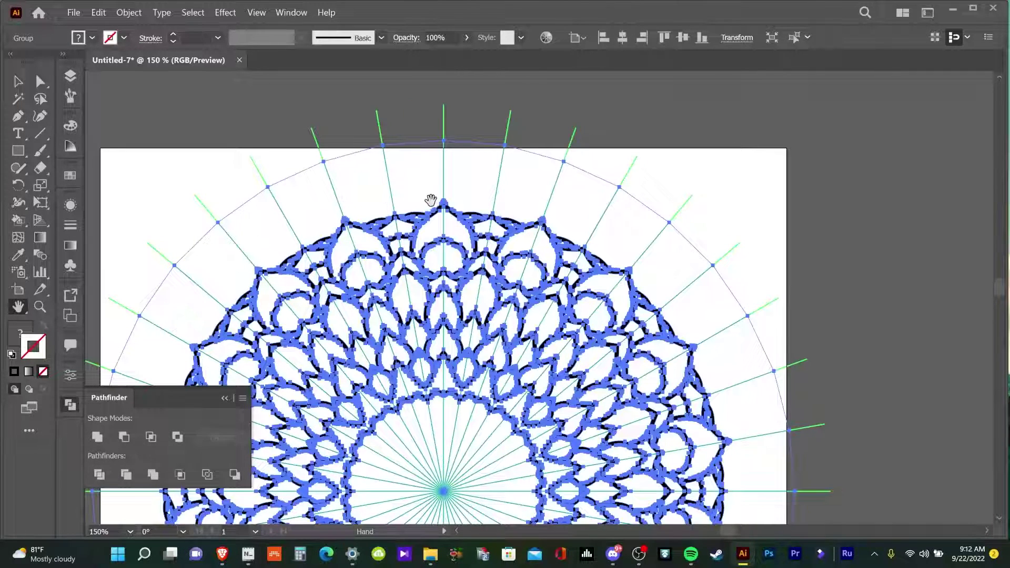
key("v")
left_click(466, 168)
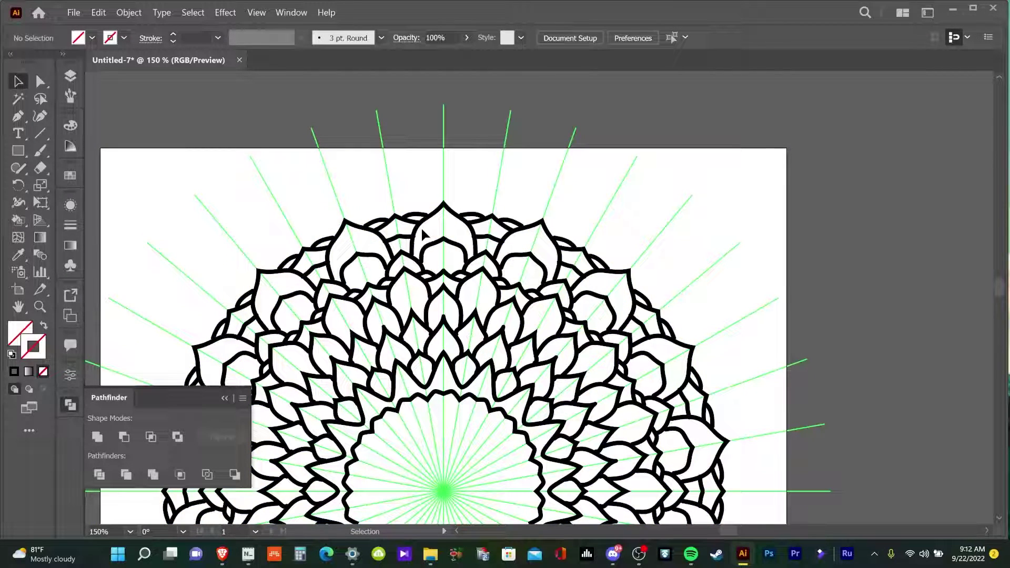
- Select every black outline piece by shared fill colour and unite them into one shape
key("a")
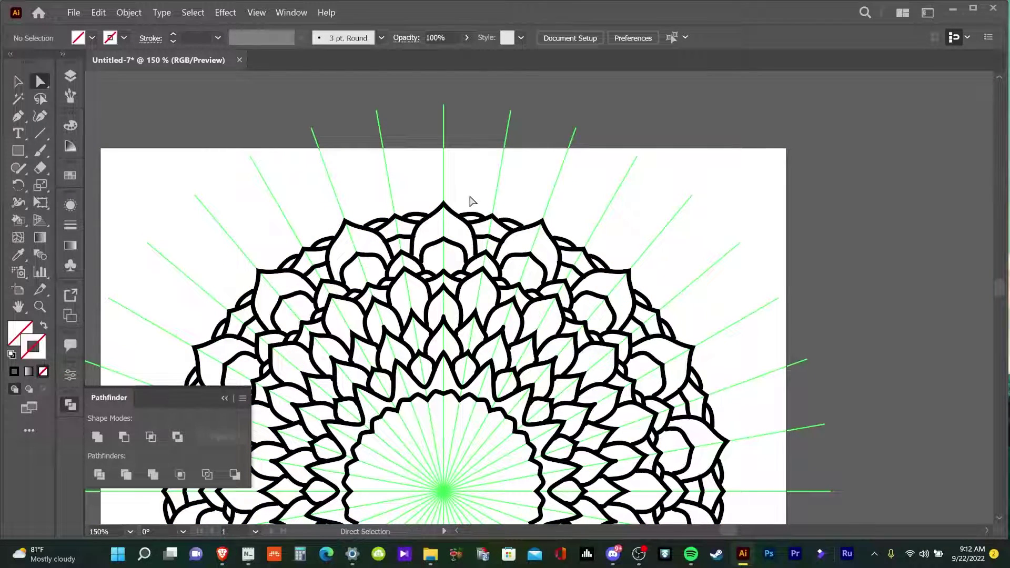
scroll(469, 207, "up", 1)
scroll(466, 206, "up", 1)
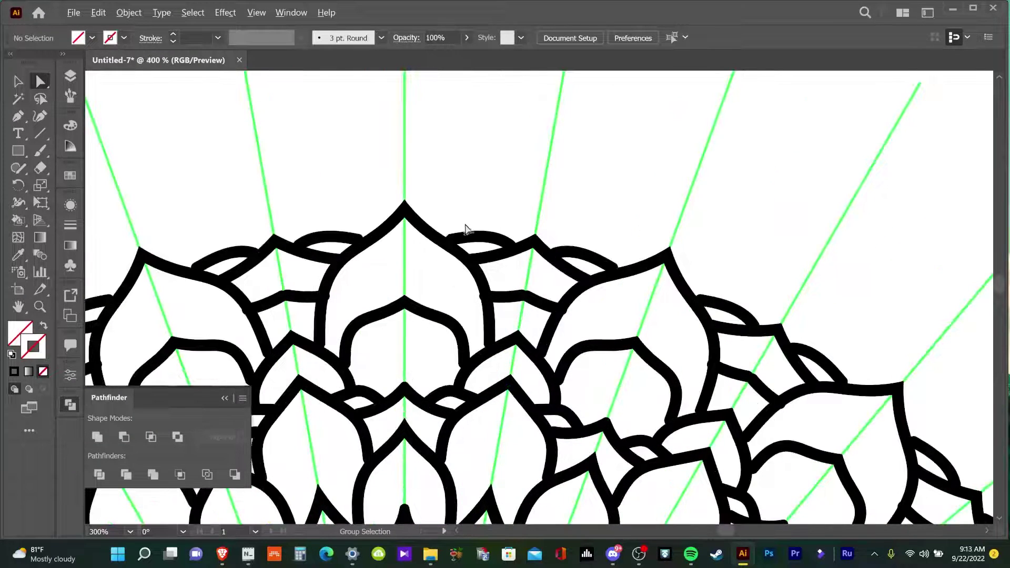
left_click(440, 246)
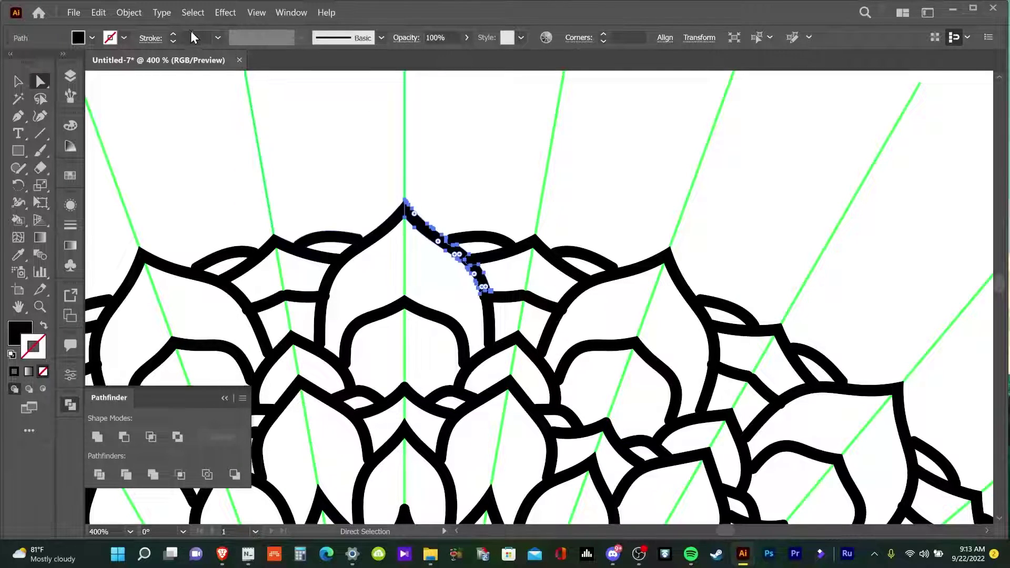
left_click(193, 13)
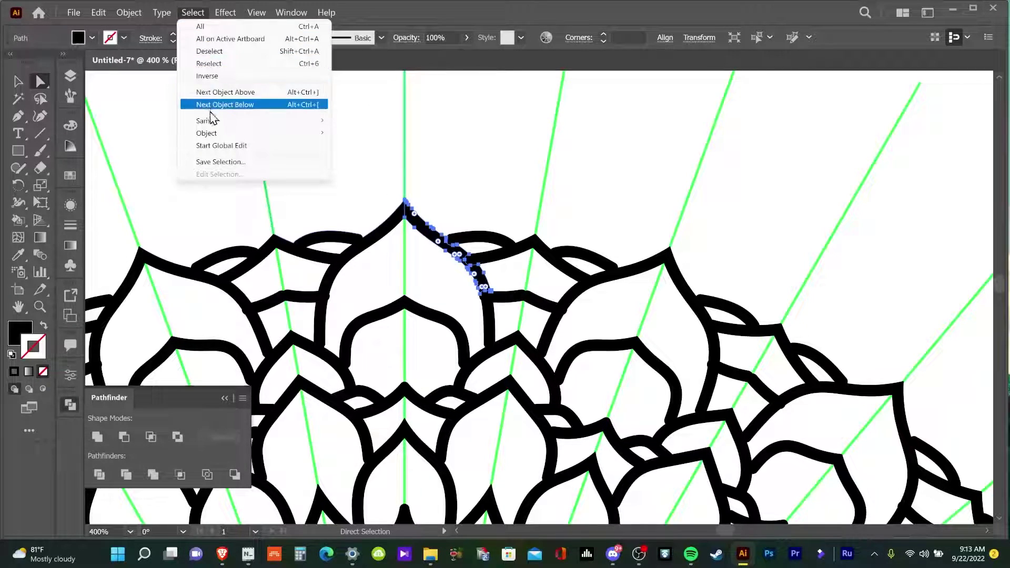
mouse_move(253, 120)
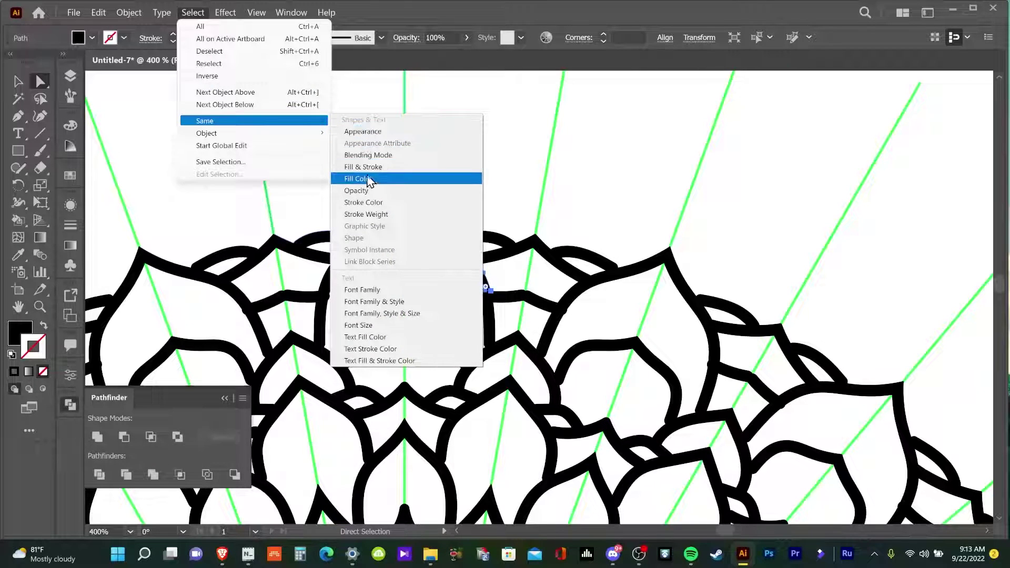
left_click(365, 183)
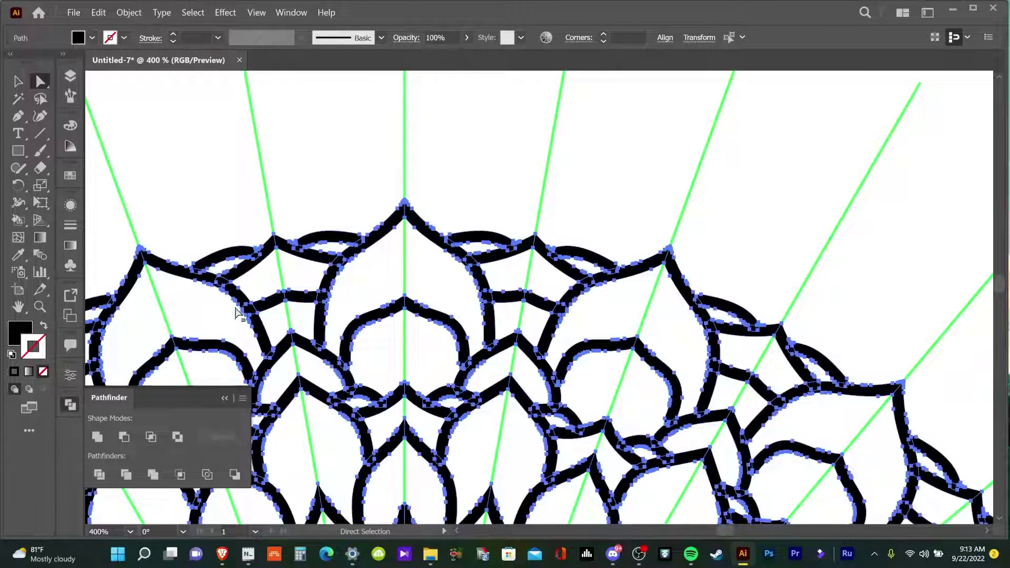
left_click(99, 438)
scroll(224, 324, "down", 1)
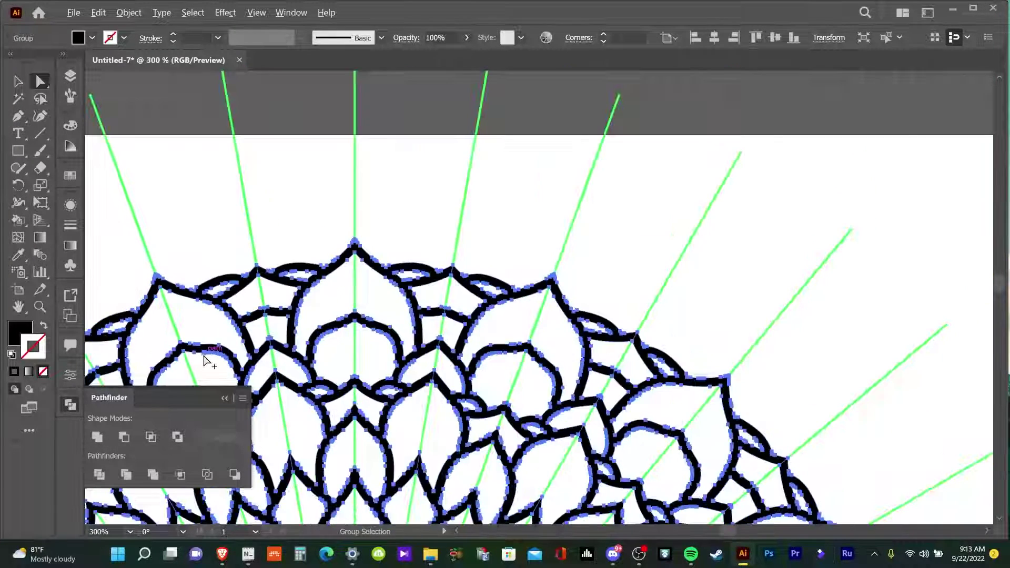
scroll(225, 324, "down", 1)
scroll(225, 324, "down", 1)
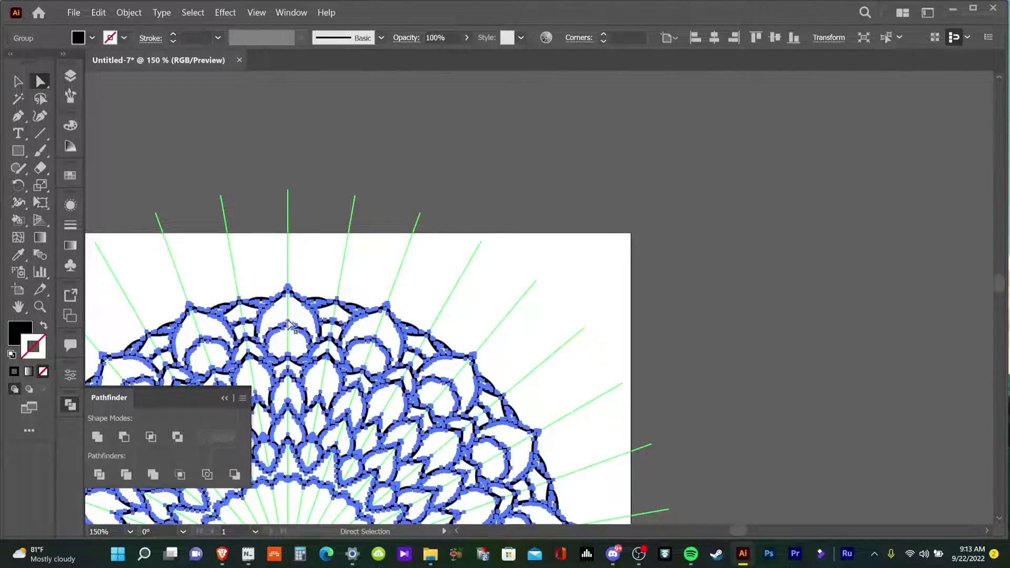
scroll(406, 279, "down", 2)
left_click_drag(406, 278, 442, 220)
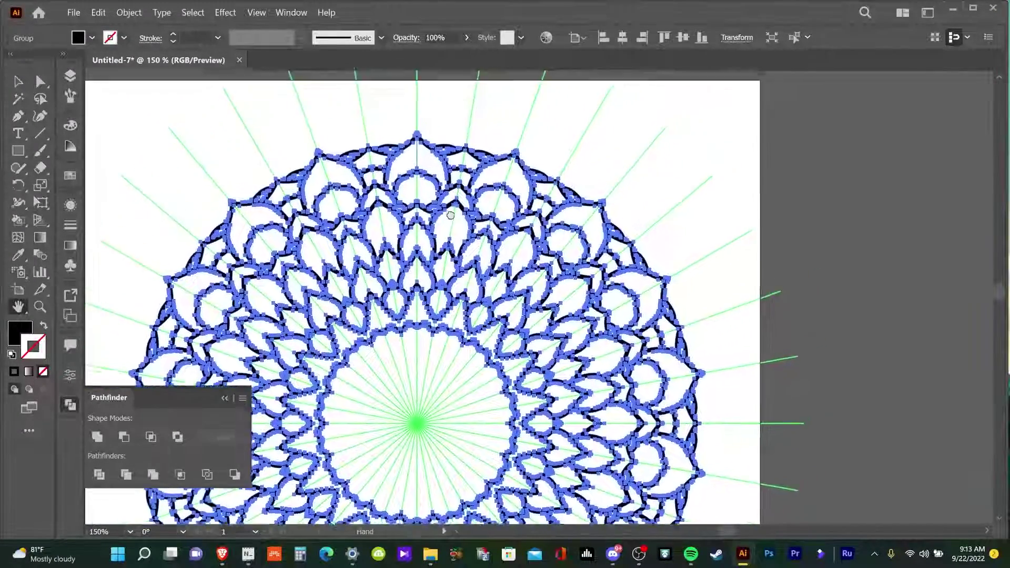
scroll(440, 249, "down", 1)
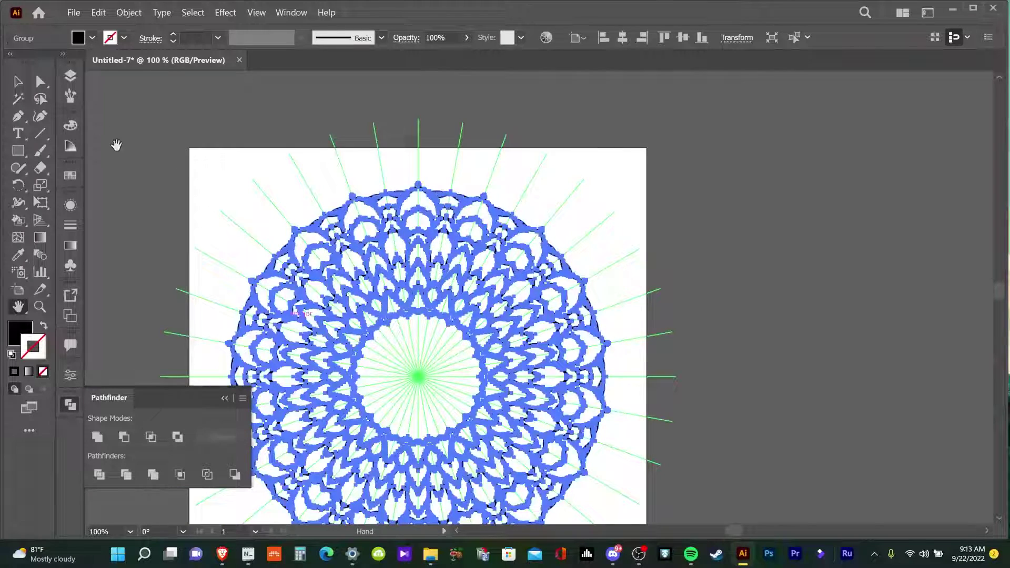
- Create Layer 3 and move the nested united mandala group from Layer 1 into it
left_click(70, 76)
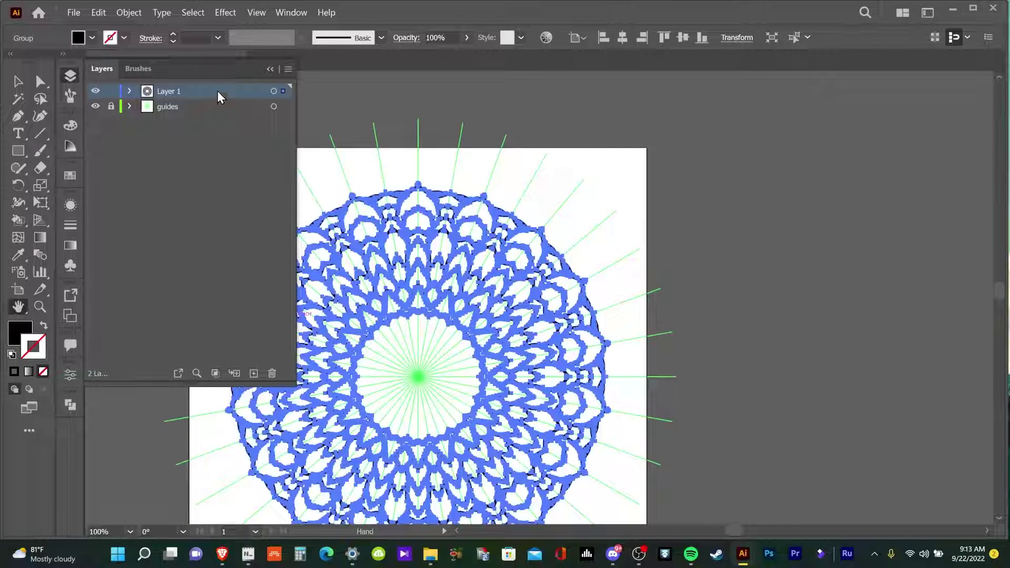
left_click(254, 373)
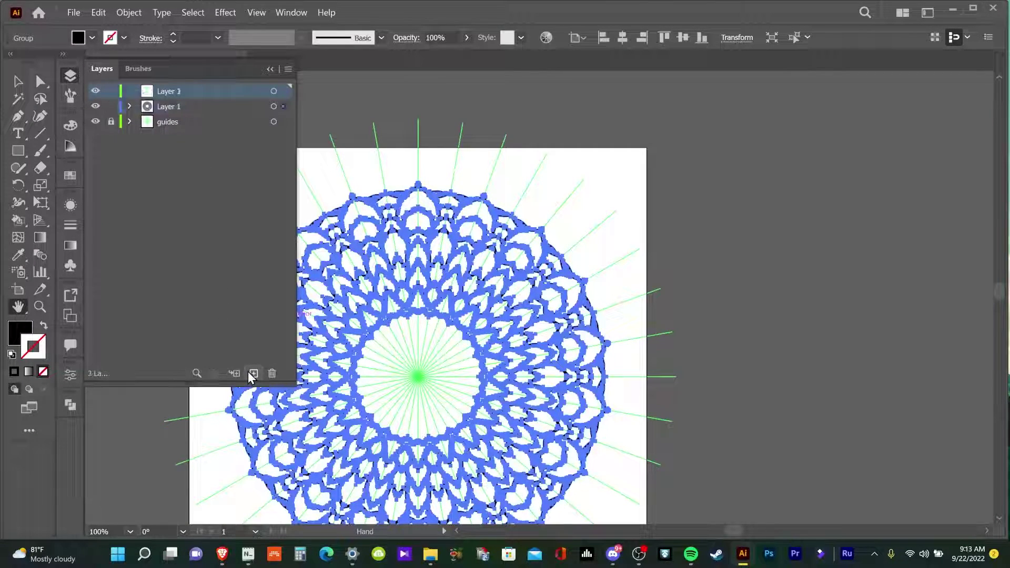
left_click(130, 106)
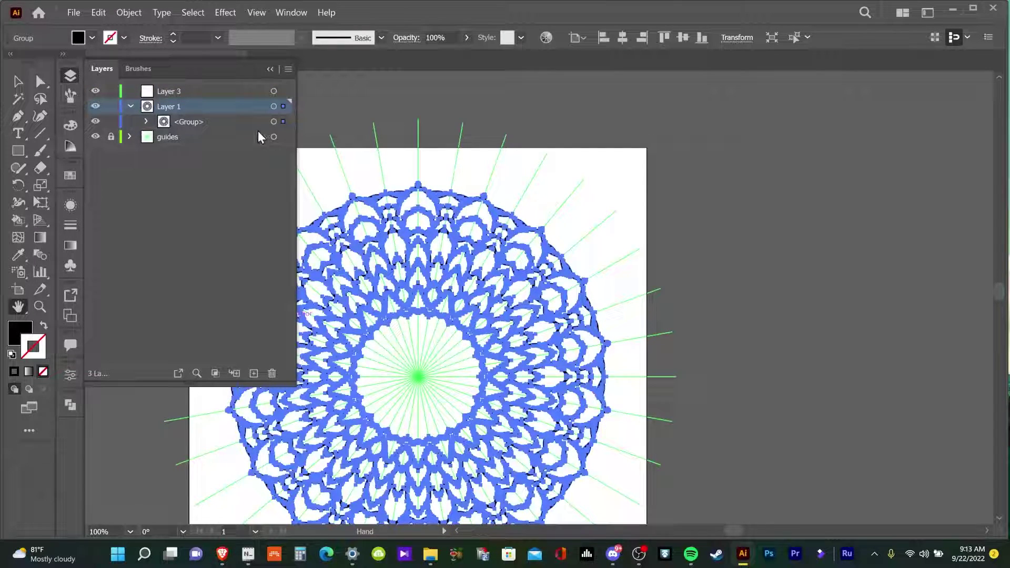
left_click(146, 121)
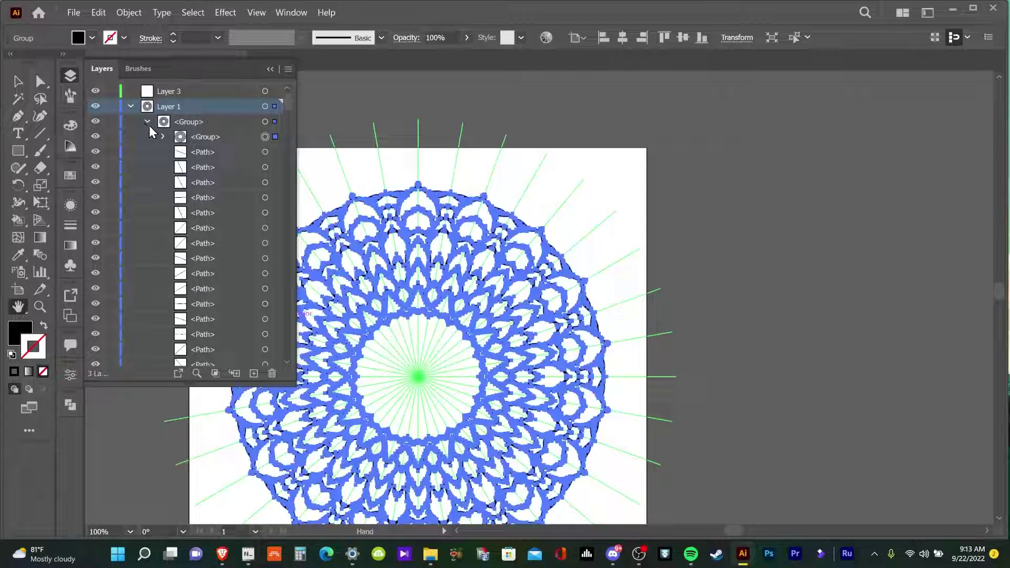
left_click(246, 140)
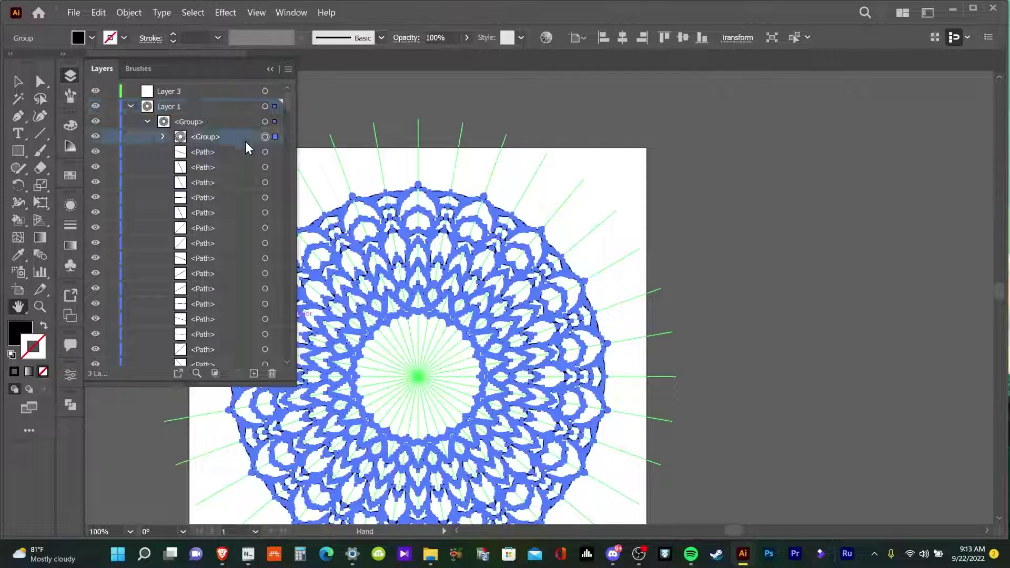
left_click_drag(240, 138, 228, 94)
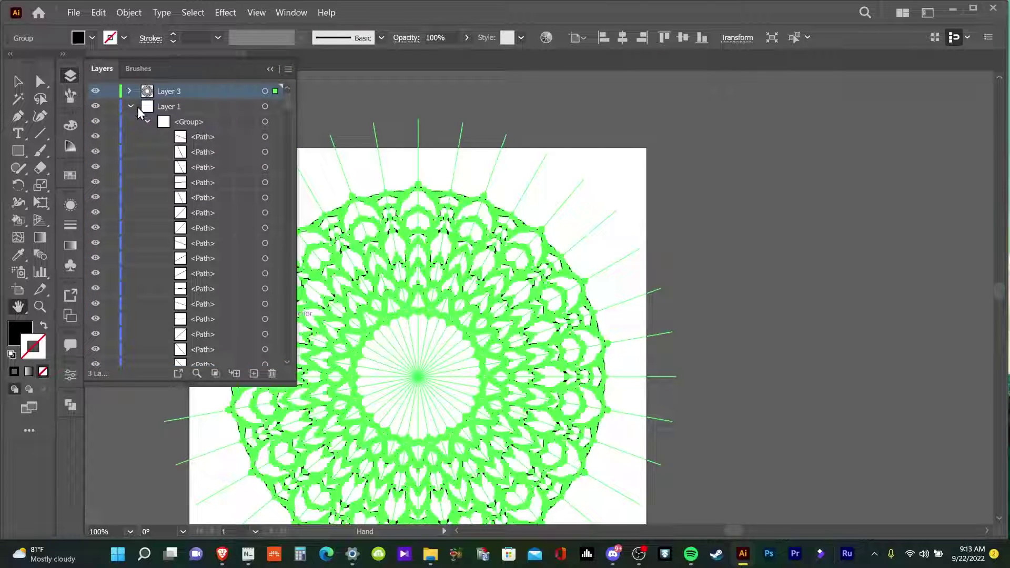
- Collapse Layer 1 and select it, ready for deletion
left_click(201, 108)
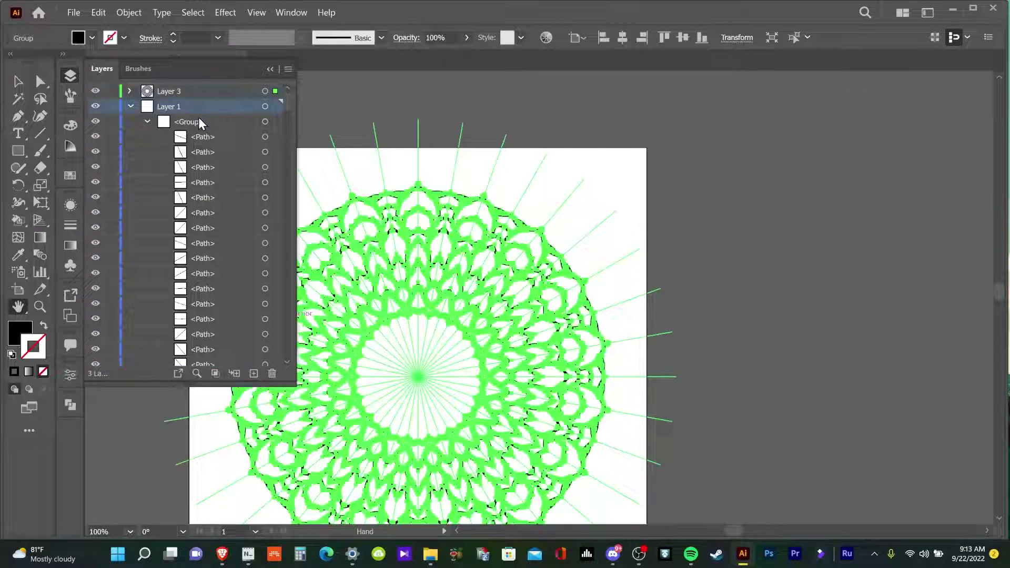
left_click(130, 105)
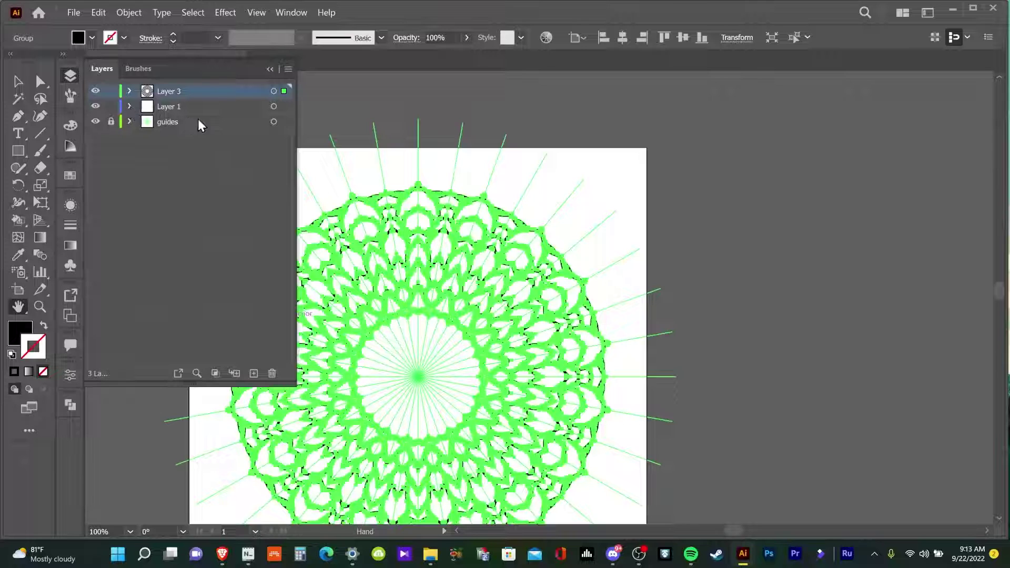
left_click(217, 108)
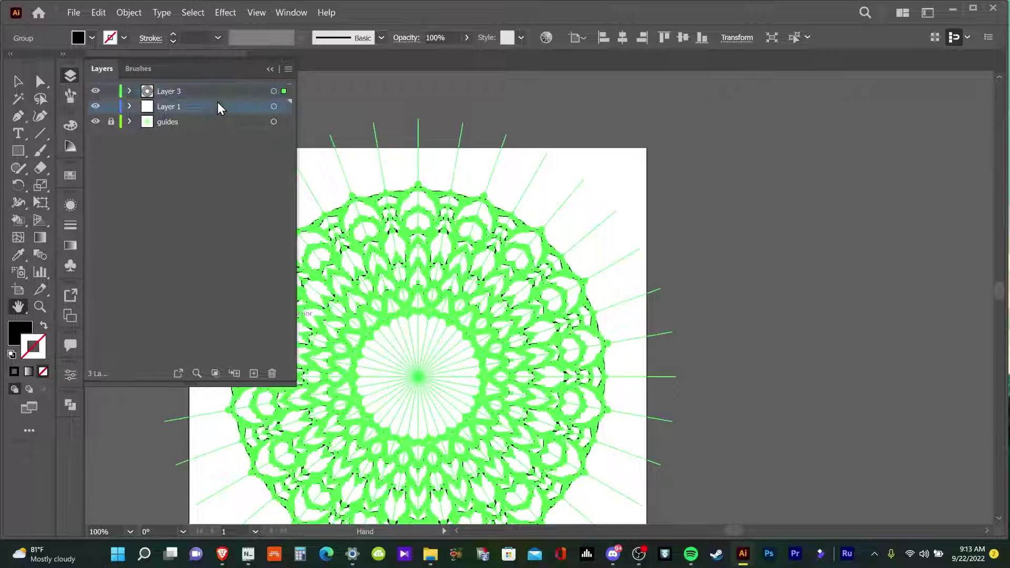
- Deselect all artwork, delete Layer 1 with its leftover artwork, and make Layer 3 active
left_click(272, 373)
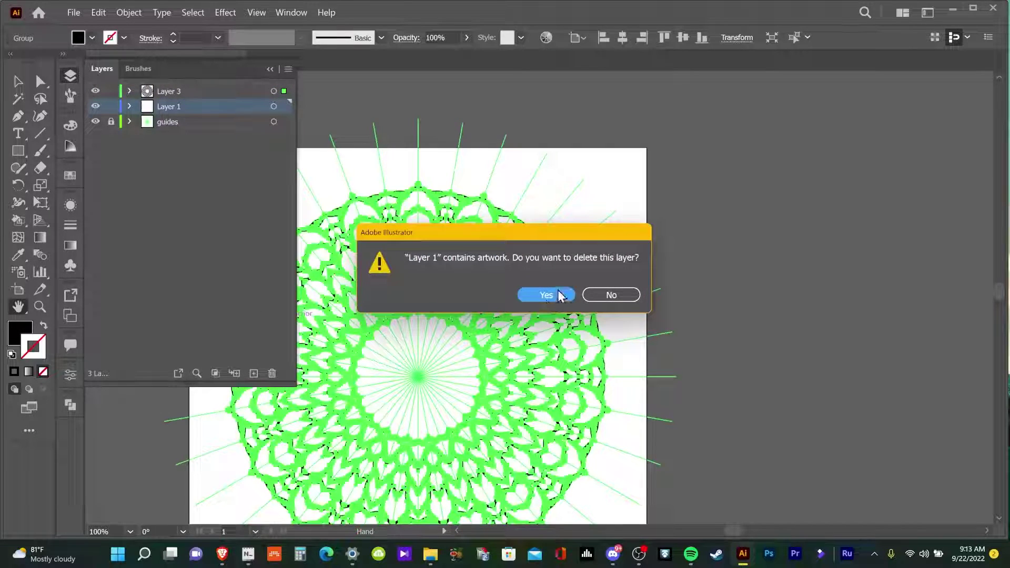
left_click(612, 296)
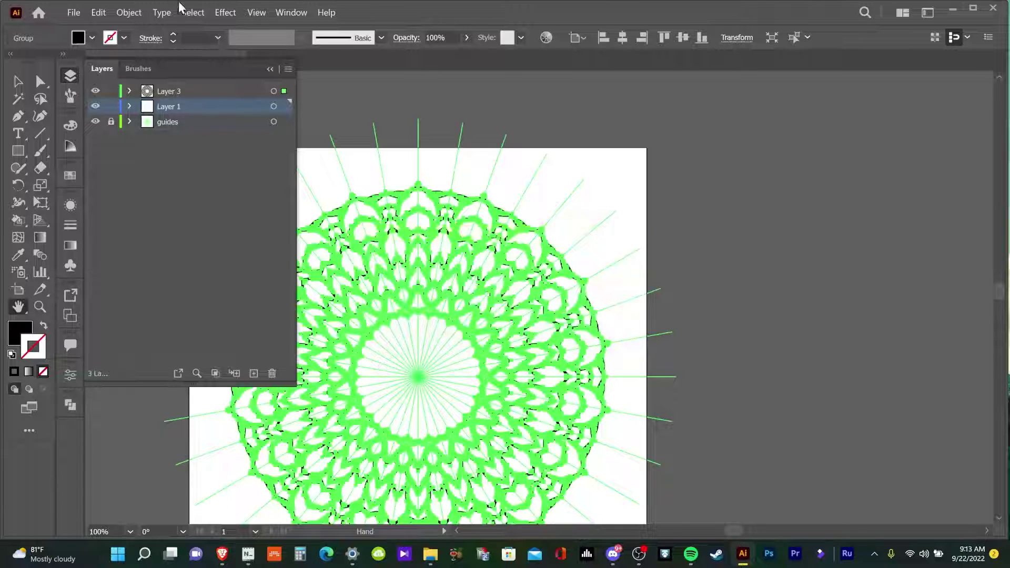
left_click(193, 12)
left_click(210, 52)
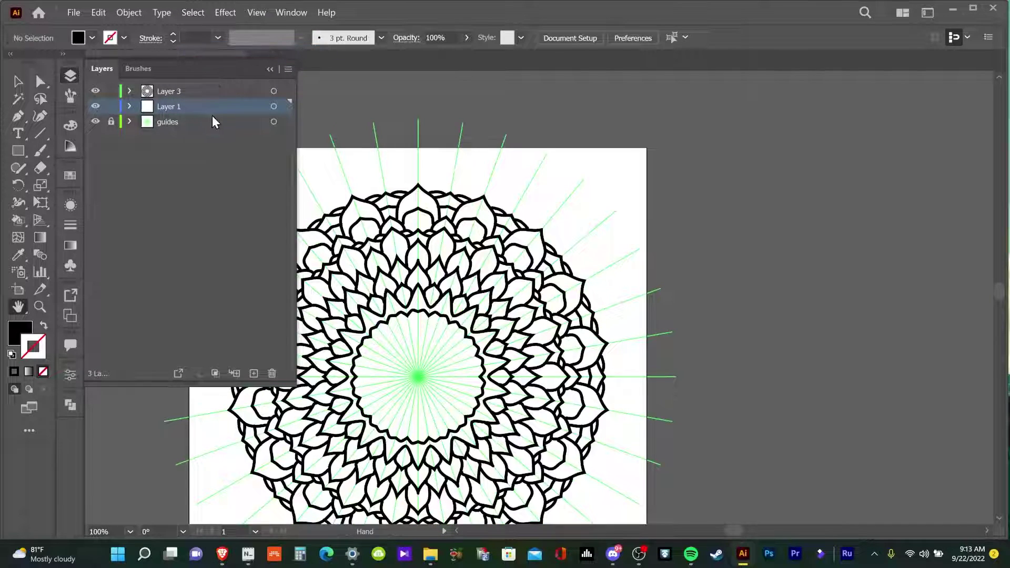
left_click(272, 373)
left_click(551, 296)
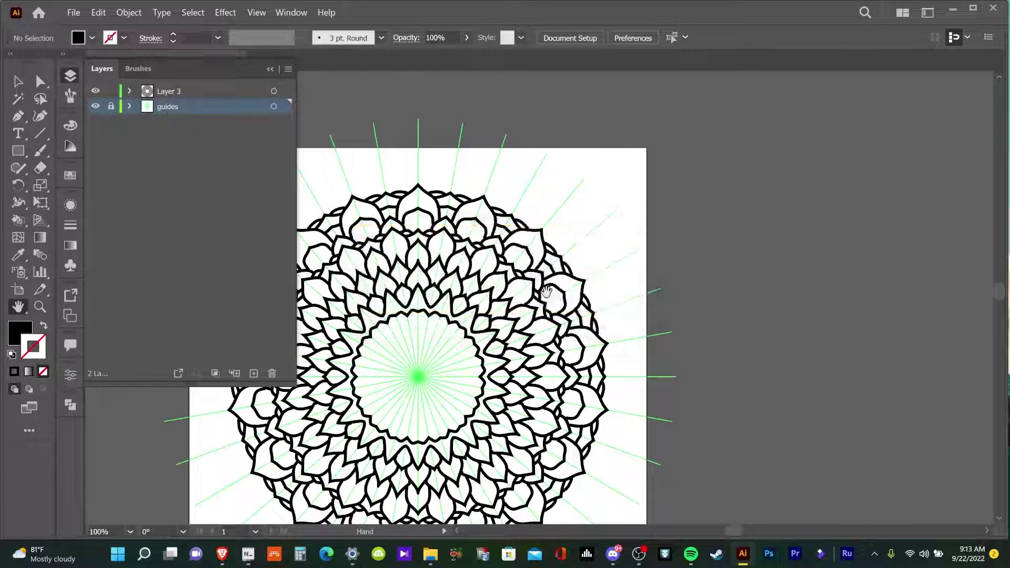
left_click(232, 90)
- Move the Layer 3 mandala off the artboard to the right and pan to it
left_click(273, 92)
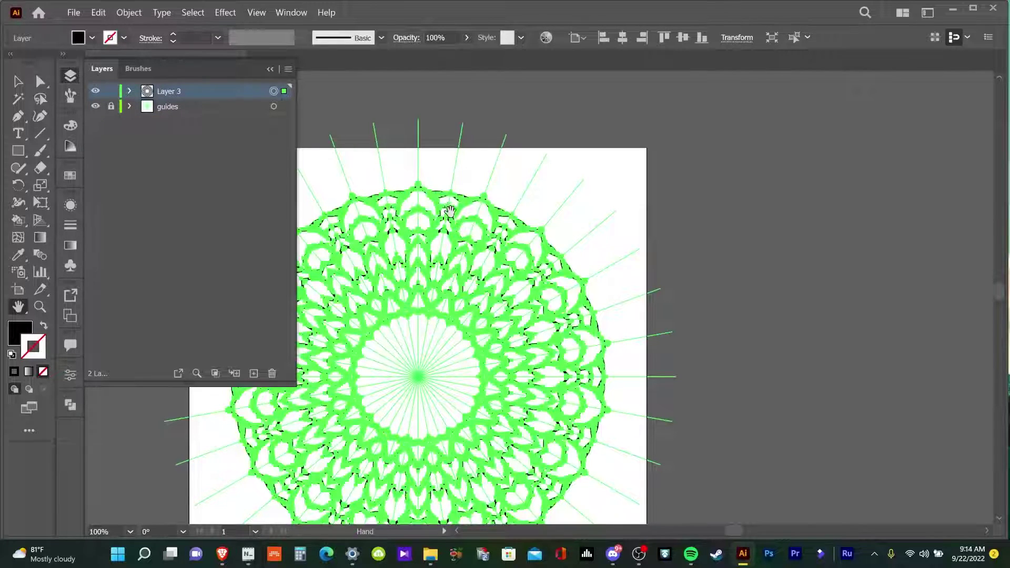
key("v")
key("ctrl+shift+a")
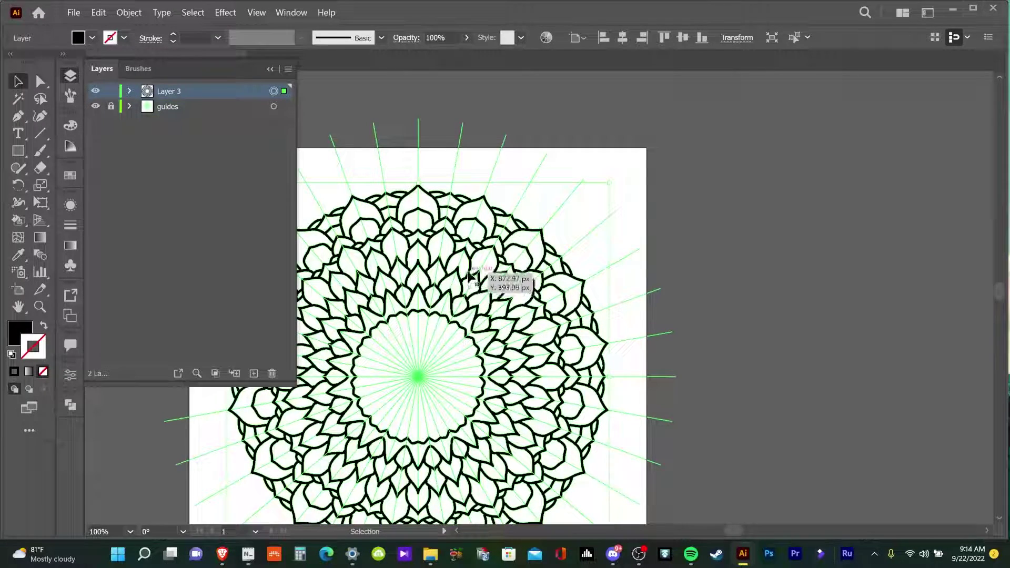
left_click_drag(467, 278, 926, 260)
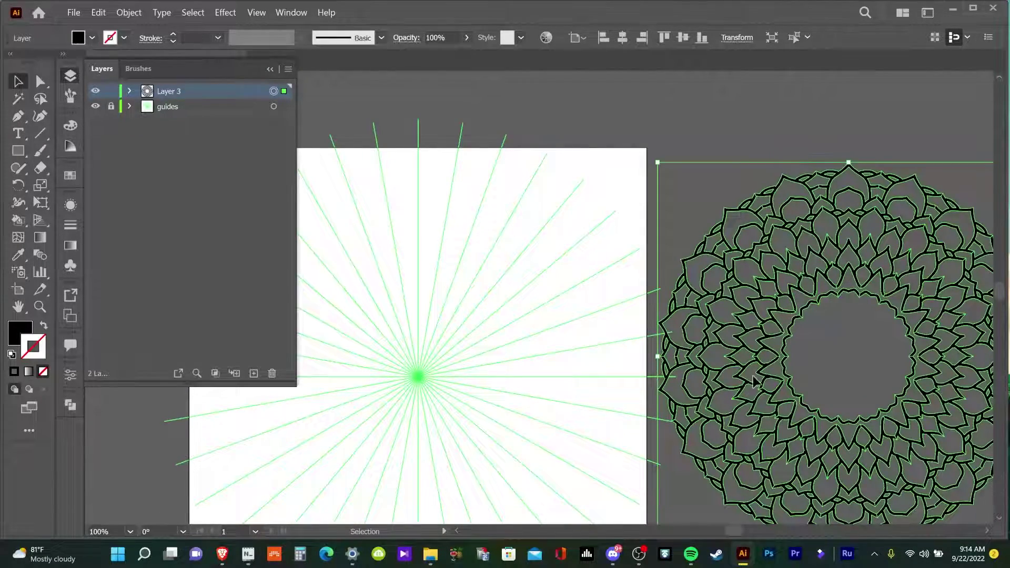
key("h")
left_click_drag(652, 317, 545, 252)
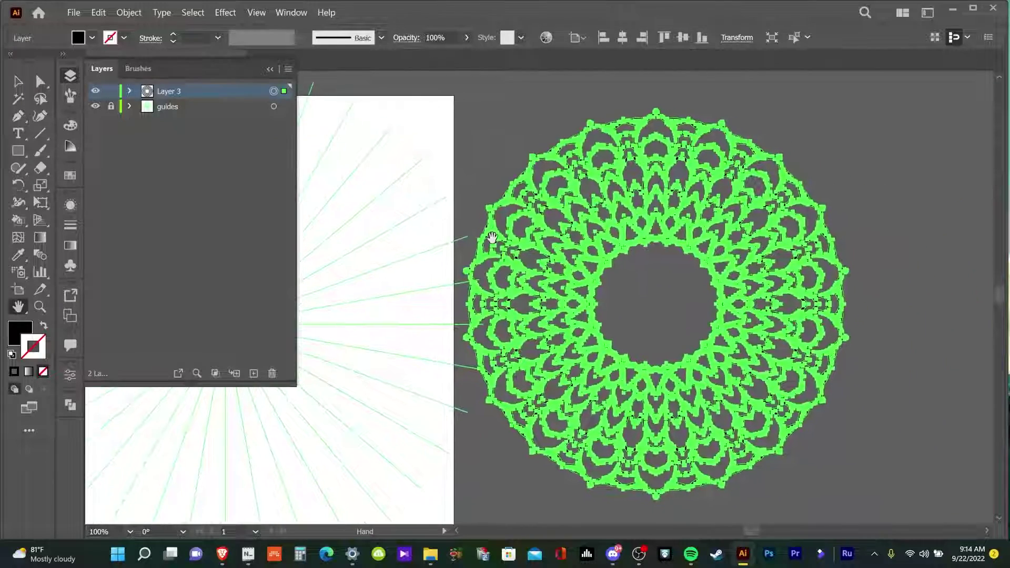
- Hide the guides layer and nudge the mandala further right, leaving it selected
key("v")
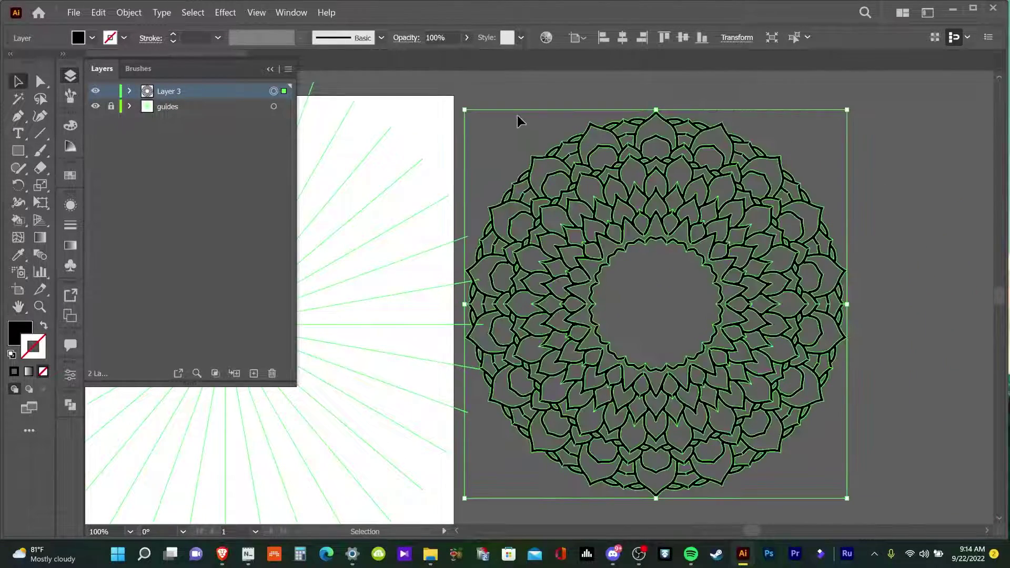
left_click(517, 115)
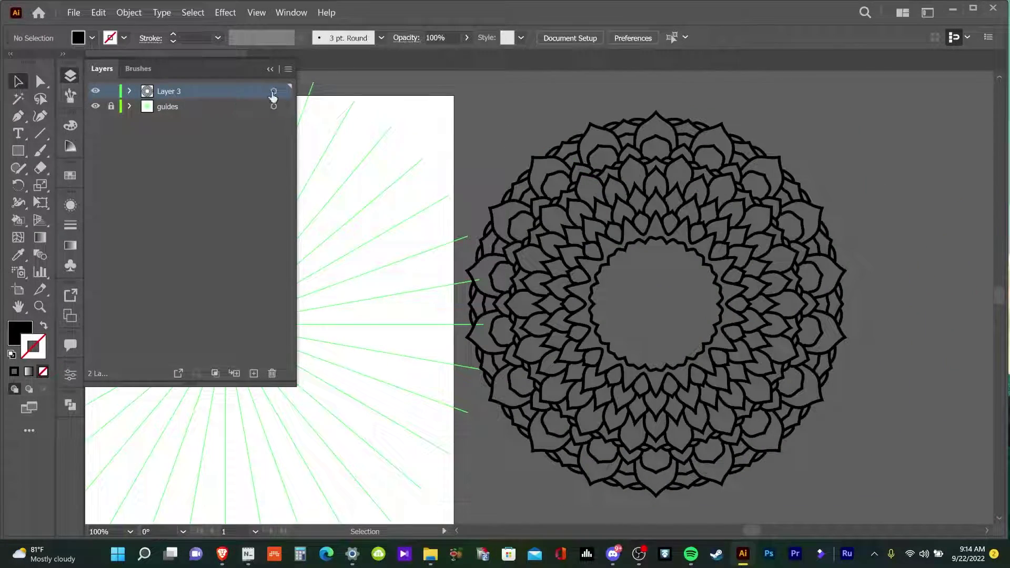
left_click(96, 106)
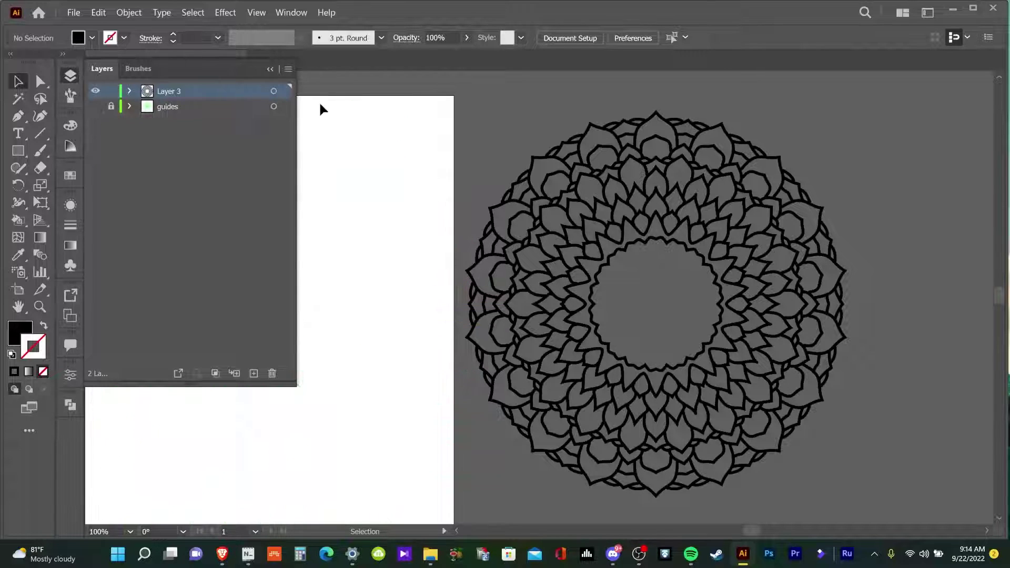
left_click(273, 92)
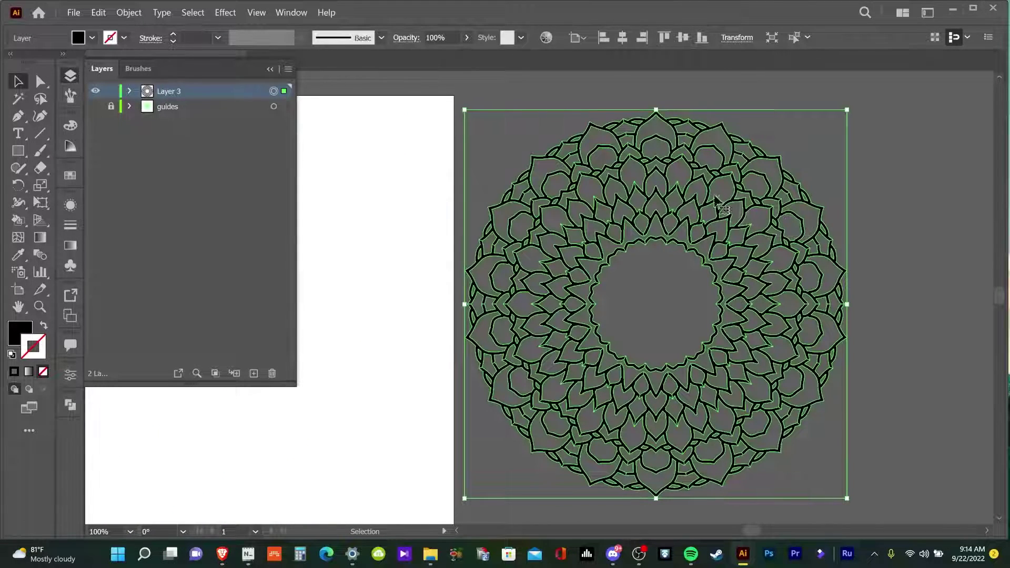
mouse_move(694, 186)
left_mouse_down()
mouse_move(439, 219)
mouse_move(749, 193)
left_mouse_up()
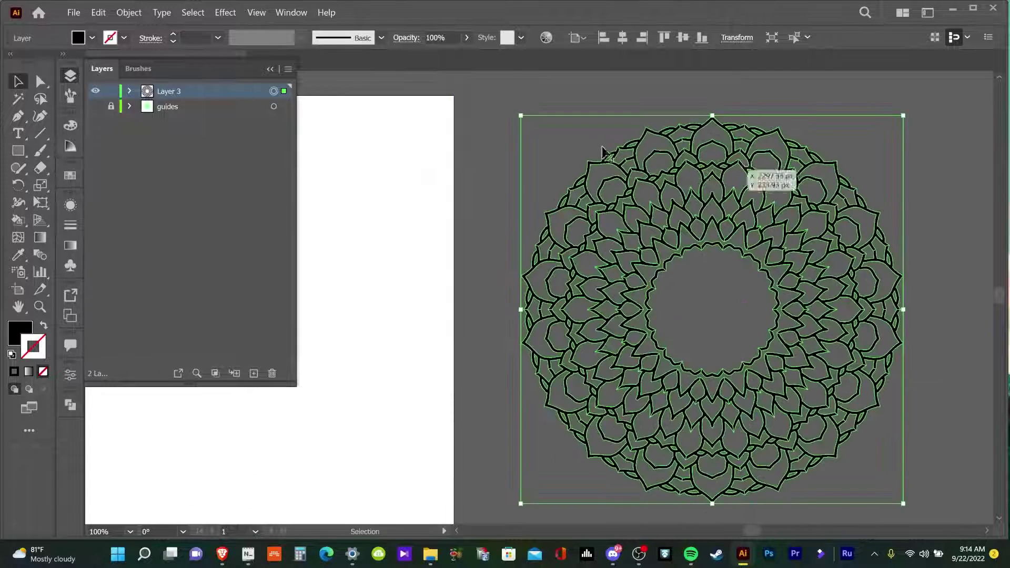
left_click(498, 135)
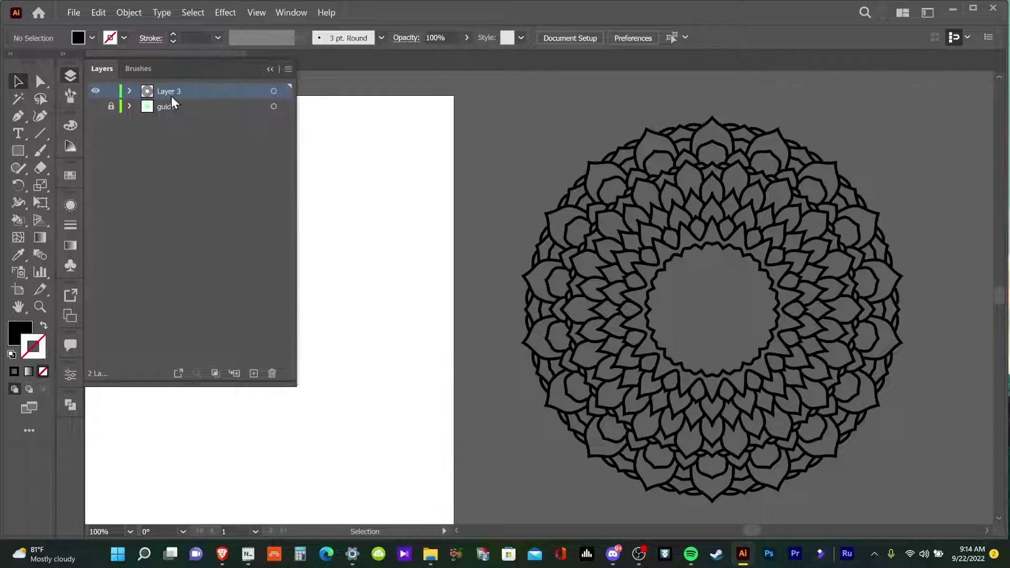
left_click(273, 91)
- Change the united mandala's fill from black to white, then deselect it
double_click(20, 333)
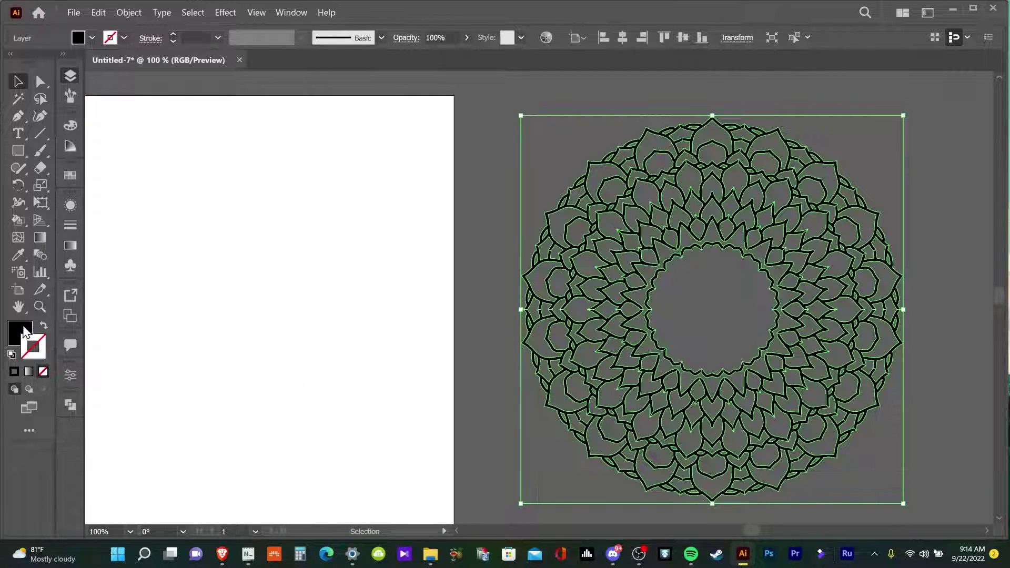
left_click(602, 205)
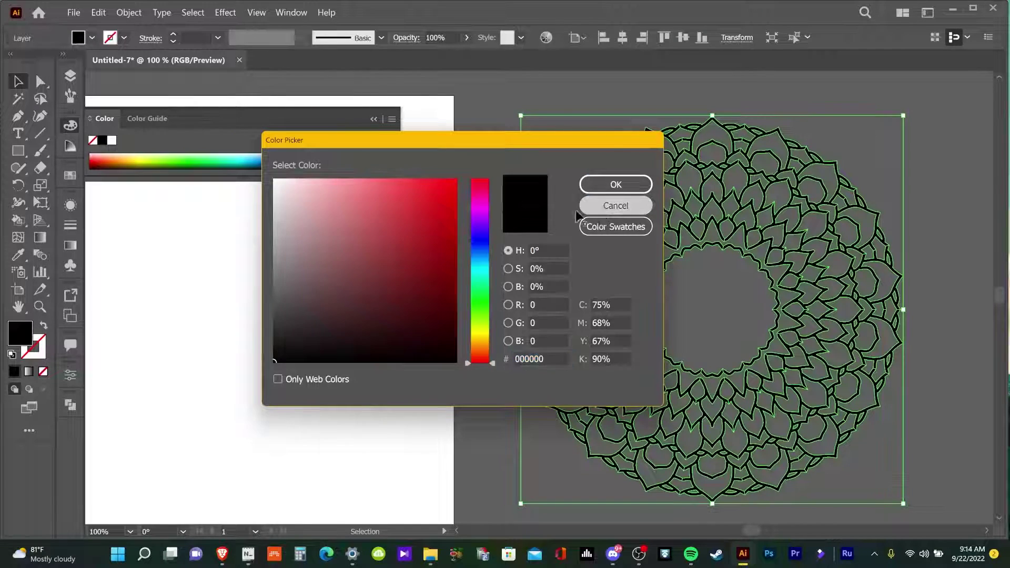
left_click(113, 143)
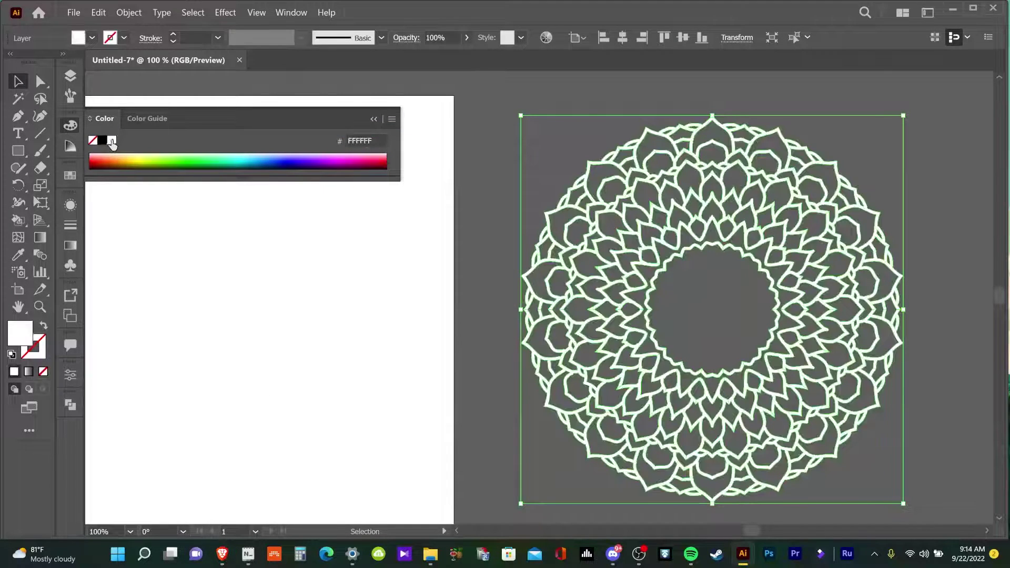
left_click(499, 119)
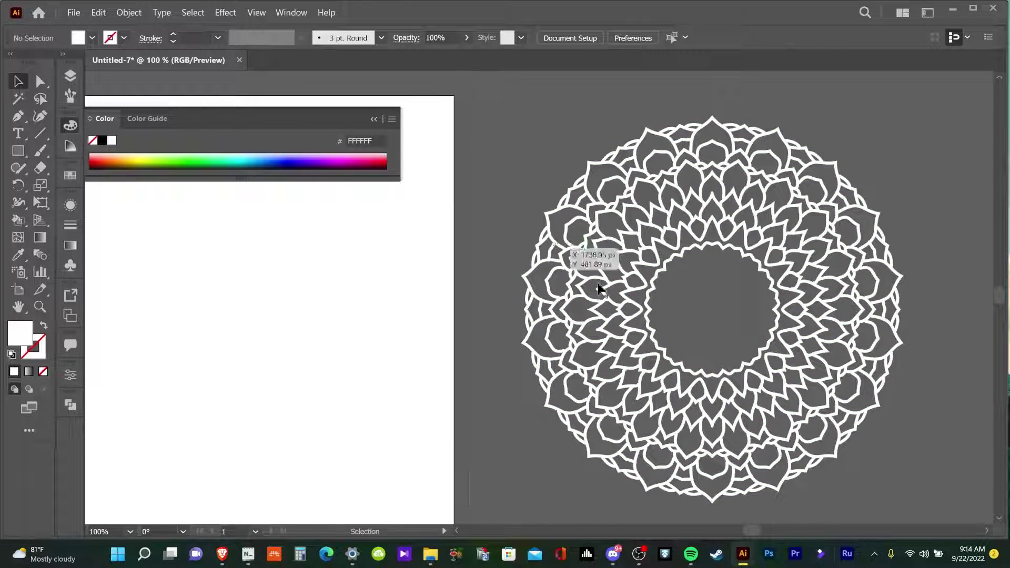
scroll(791, 297, "up", 1)
scroll(792, 297, "up", 1)
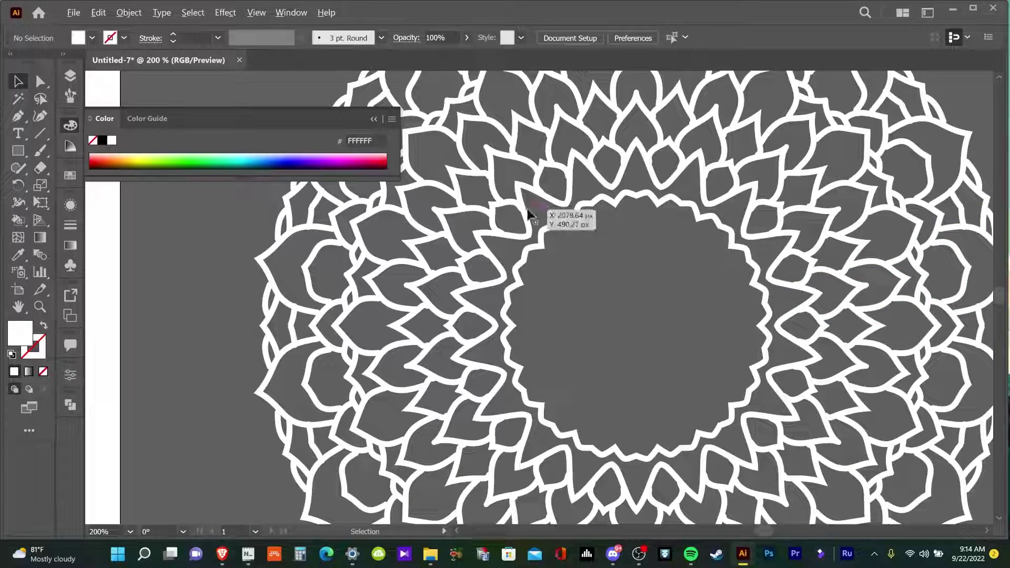
scroll(529, 214, "down", 1)
scroll(541, 214, "down", 2)
scroll(545, 213, "up", 1)
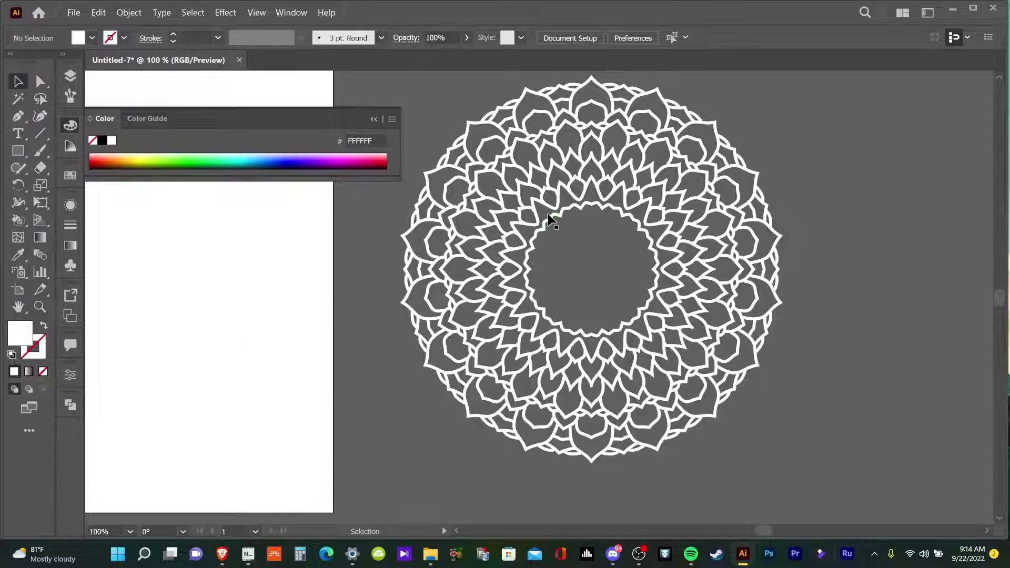
scroll(529, 198, "up", 2)
scroll(489, 180, "up", 1)
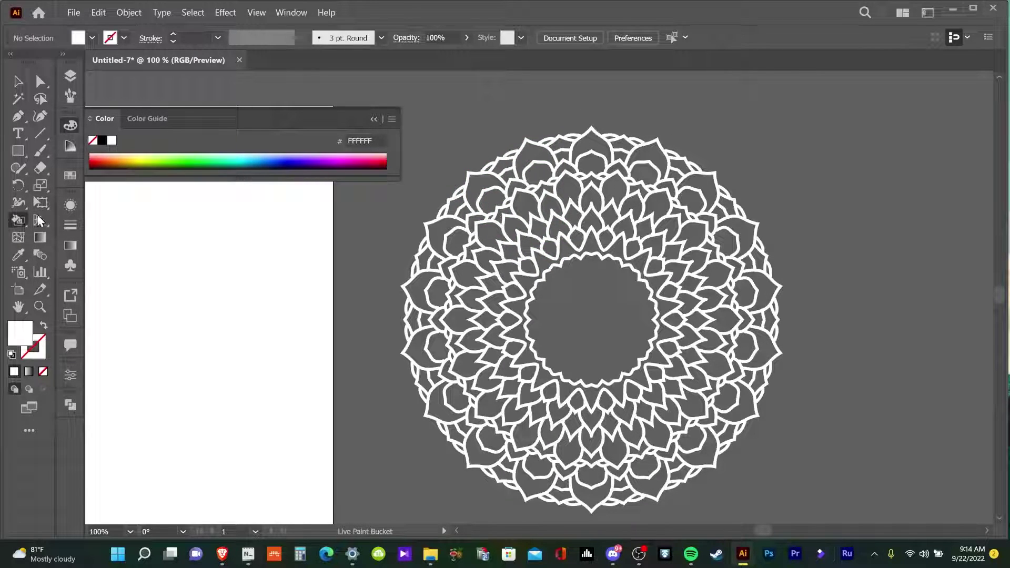
- Select Layer 3's artwork and Live Paint three outer petals along the top white
left_click(17, 84)
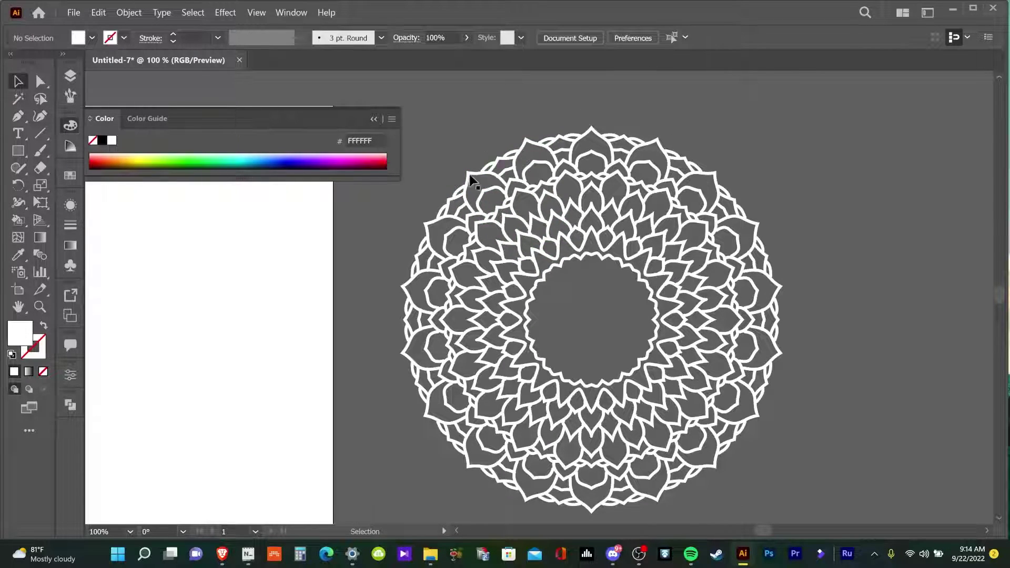
left_click(70, 76)
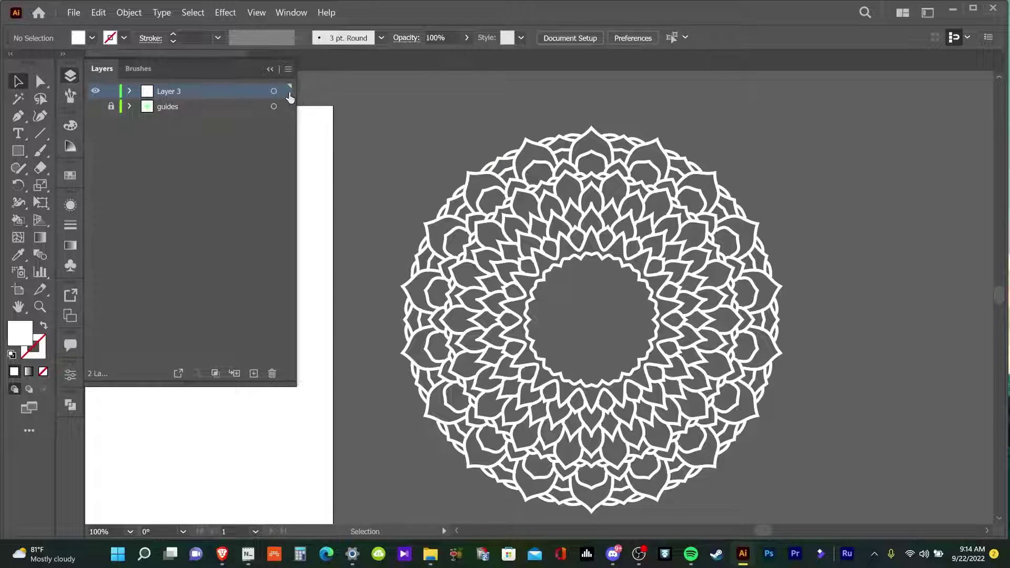
left_click(273, 92)
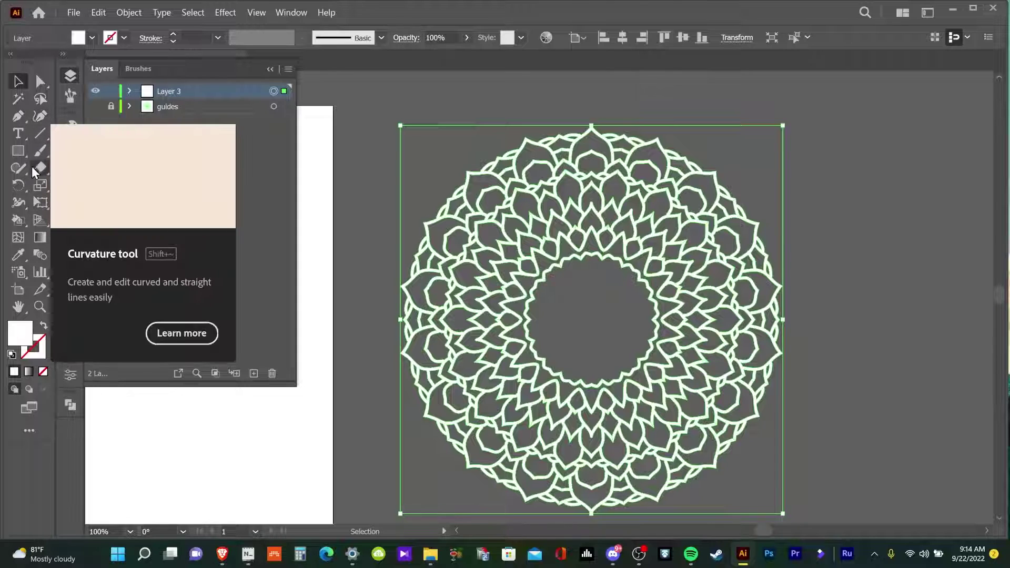
left_click(20, 221)
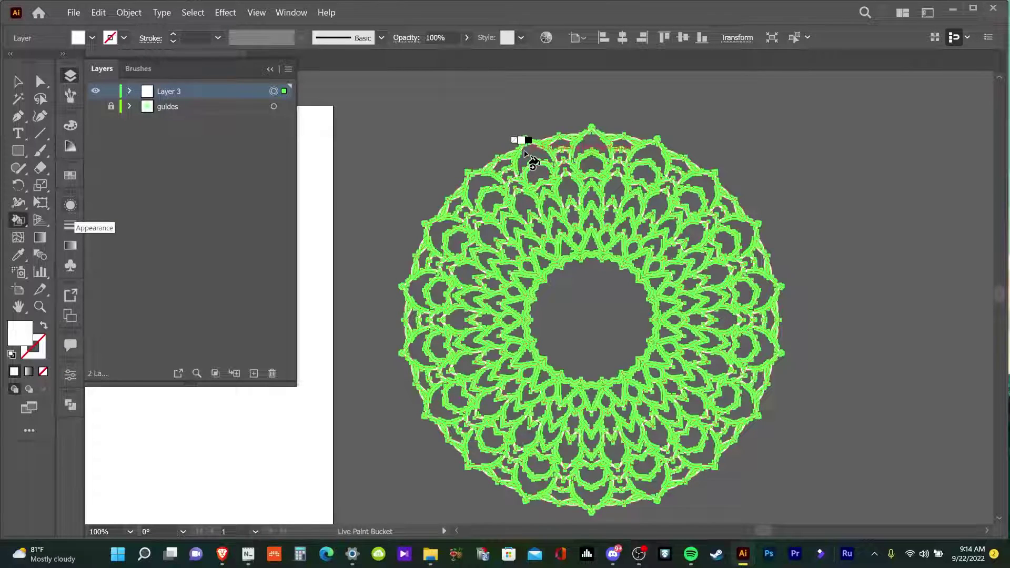
left_click(553, 162)
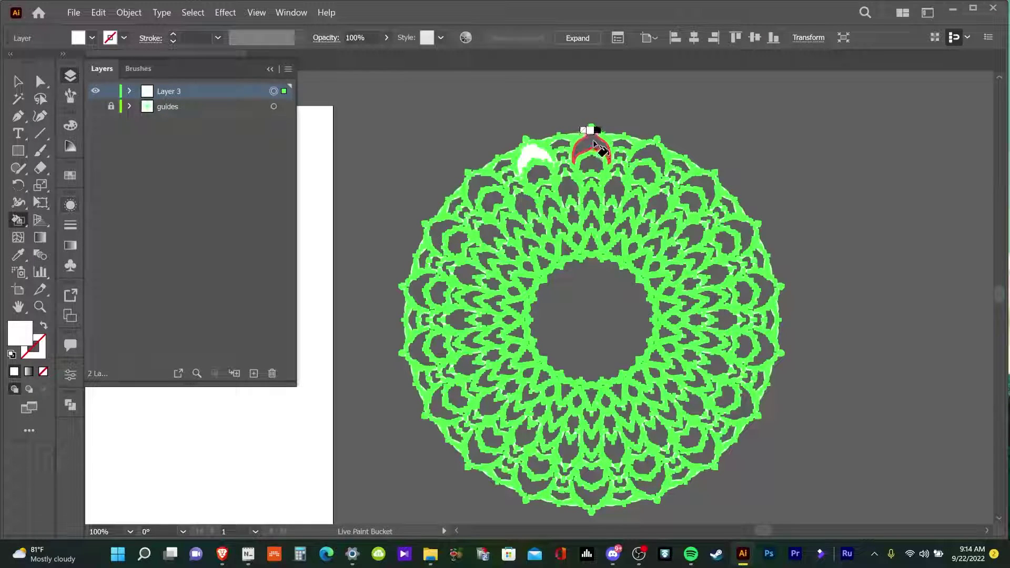
left_click(591, 151)
left_click(656, 154)
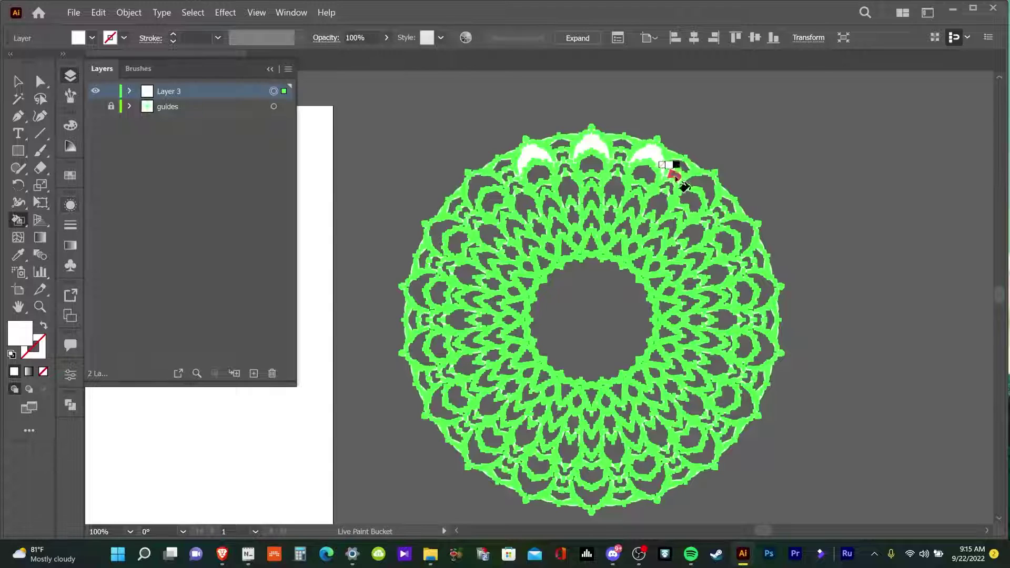
- Fill four more outer petals on the upper right and right edge white, then deselect
left_click(713, 194)
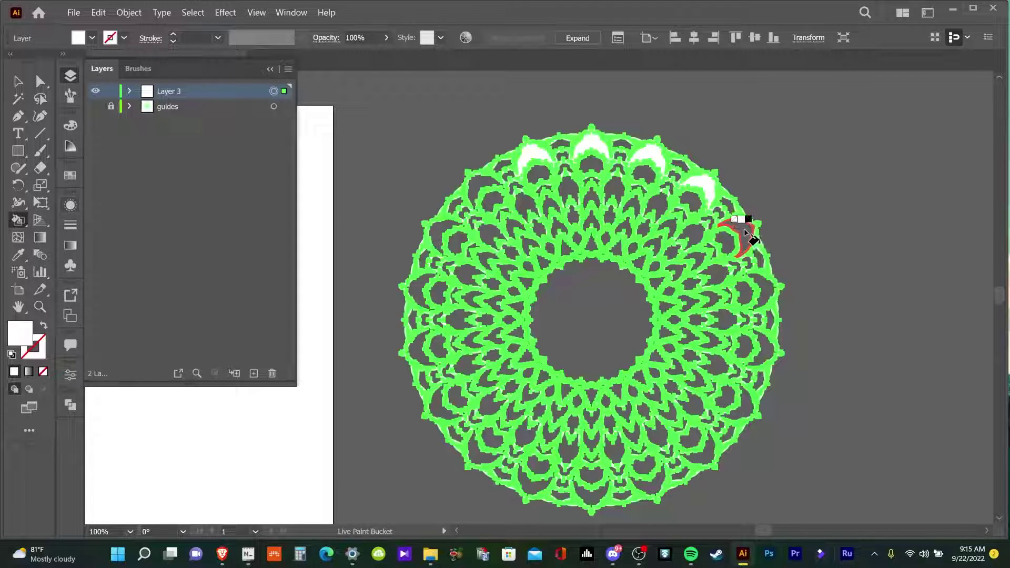
left_click(744, 233)
left_click(766, 294)
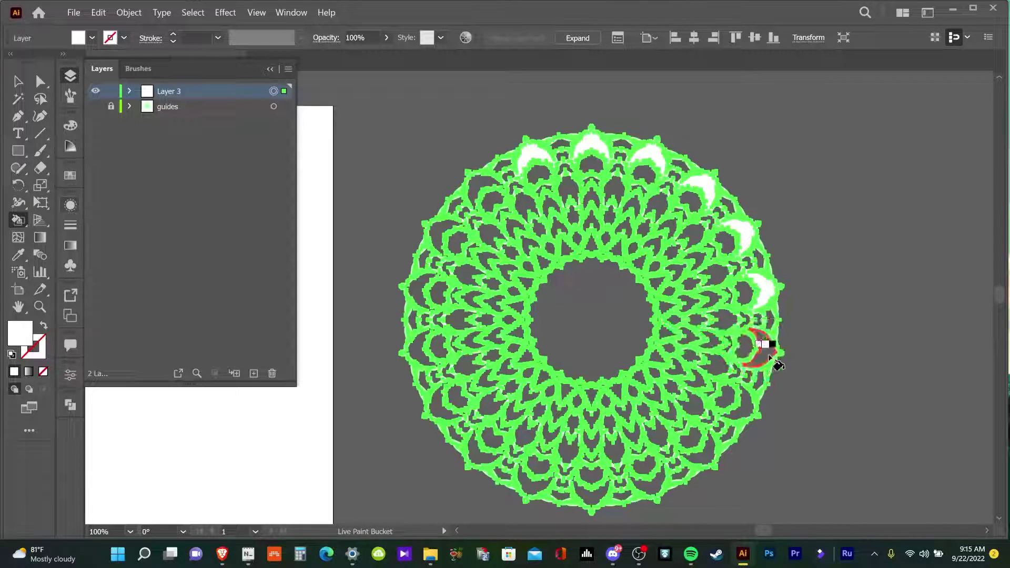
left_click(764, 346)
key("v")
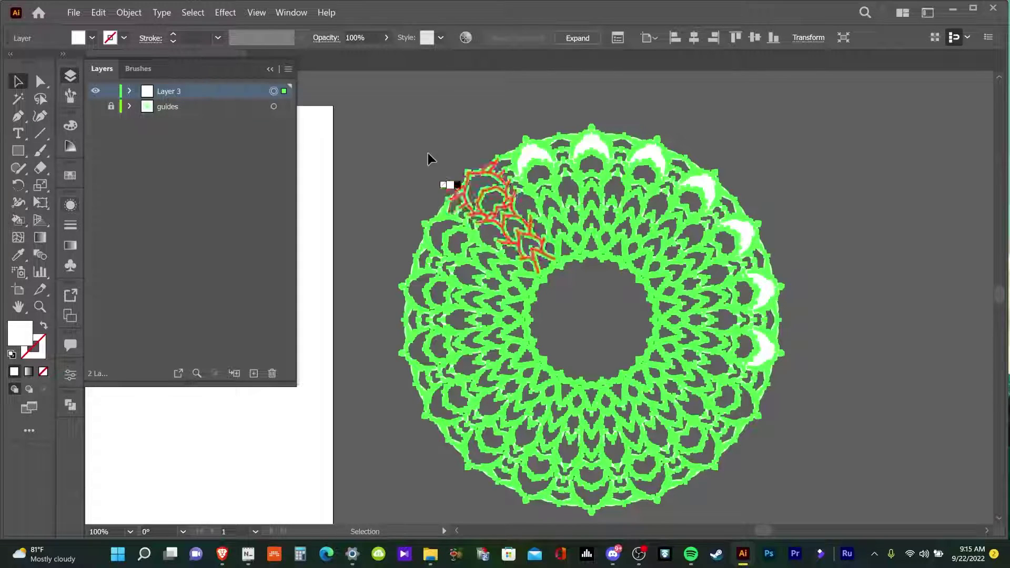
left_click(417, 129)
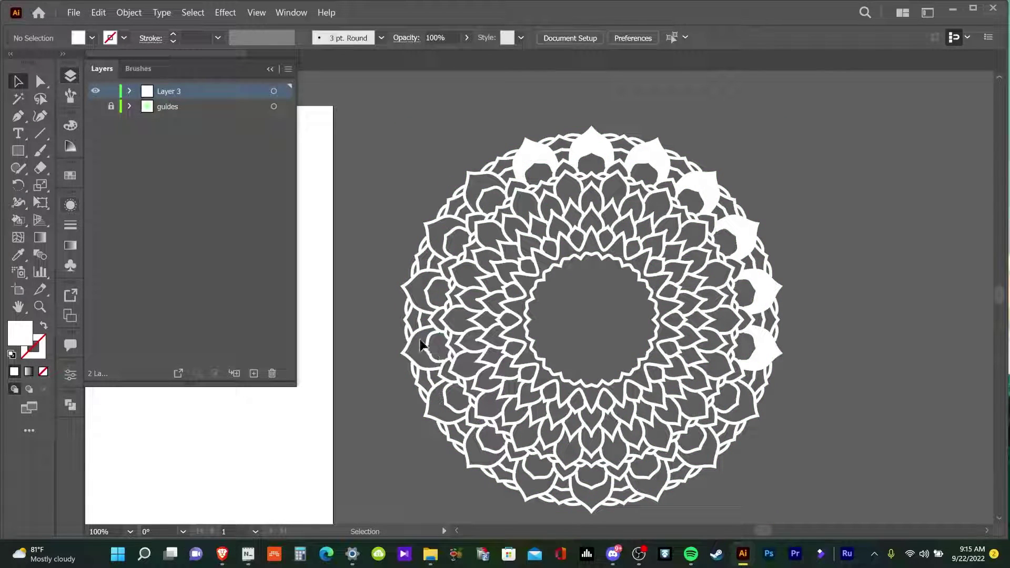
scroll(467, 338, "down", 1, "alt")
scroll(467, 338, "down", 1, "alt")
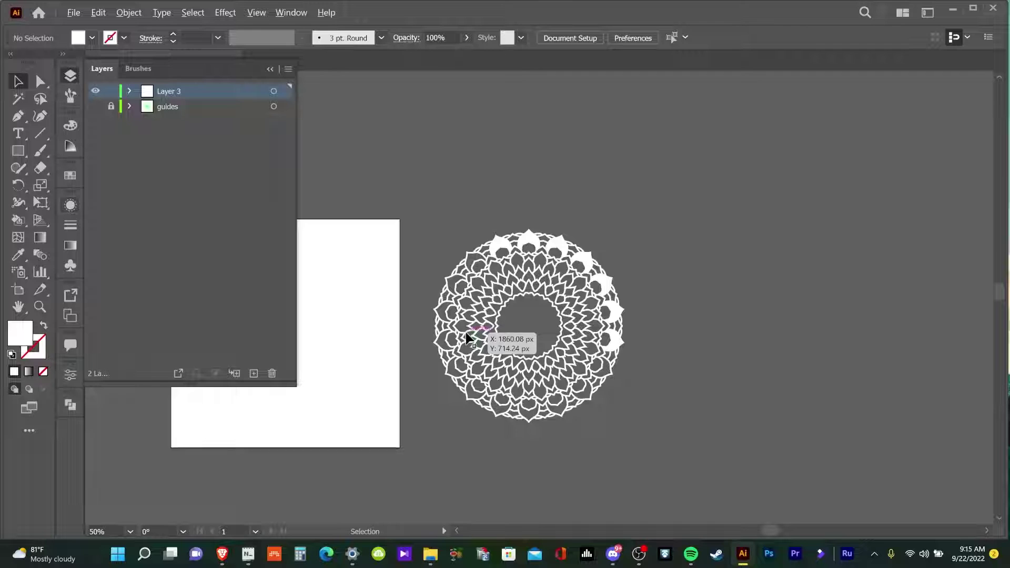